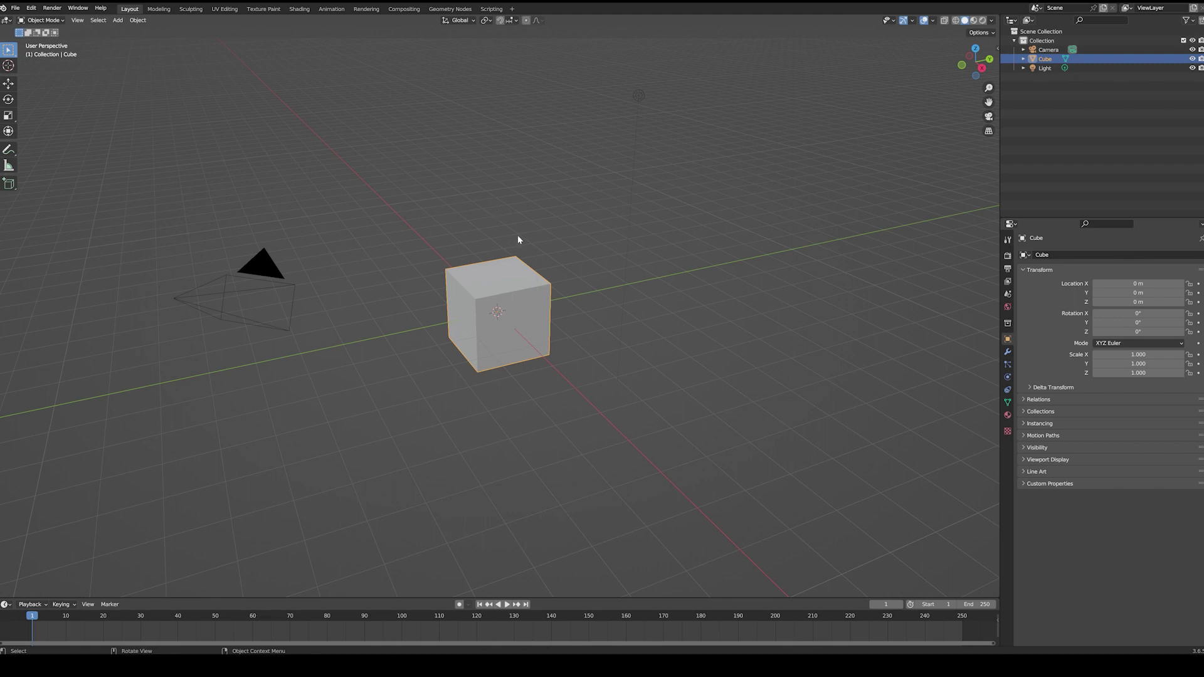
- Delete the default cube and switch to the front orthographic view
{"action": "middle_click_drag", "start_coordinate": [419, 218], "coordinate": [454, 254]}
{"action": "key", "text": "Delete"}
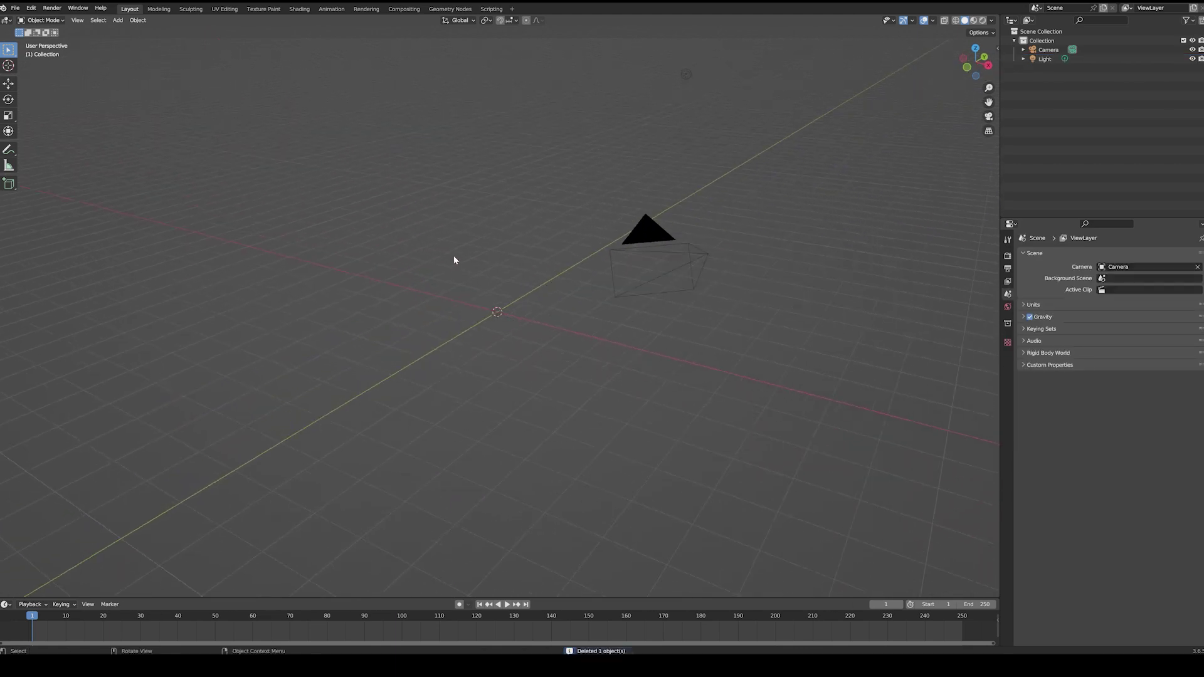
{"action": "key", "text": "KP_1"}
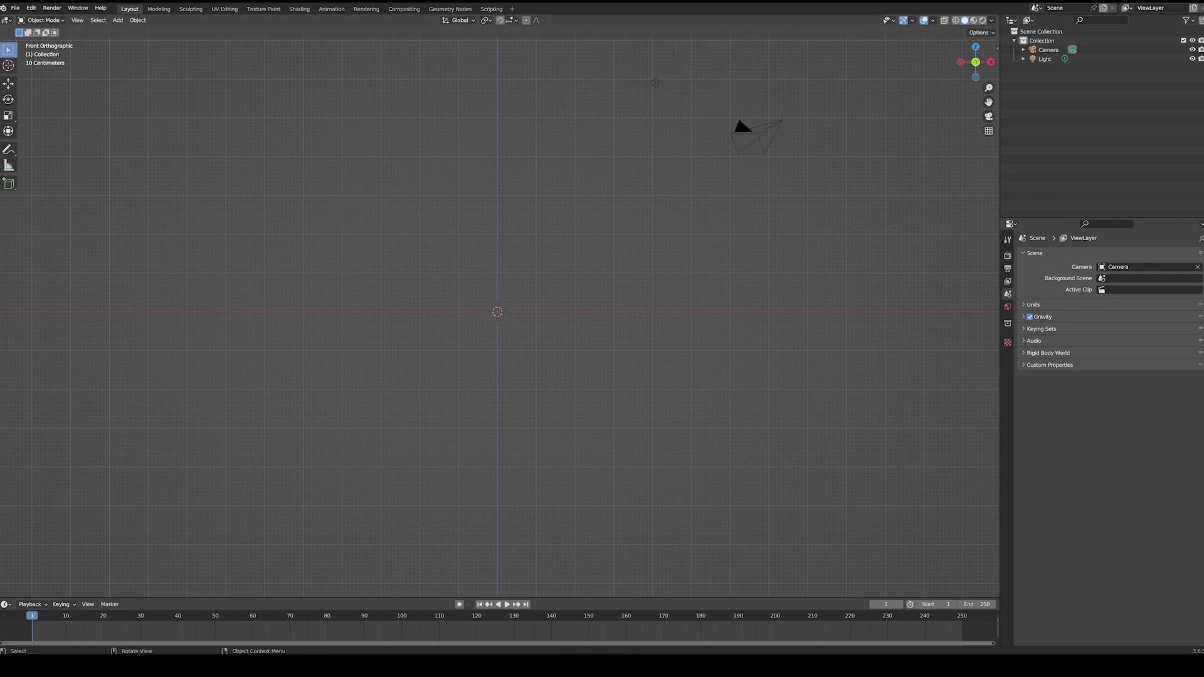
- Import the wine-glass reference image, centred on the vertical axis with its base on the origin line
{"action": "left_click_drag", "start_coordinate": [216, 188], "coordinate": [433, 201]}
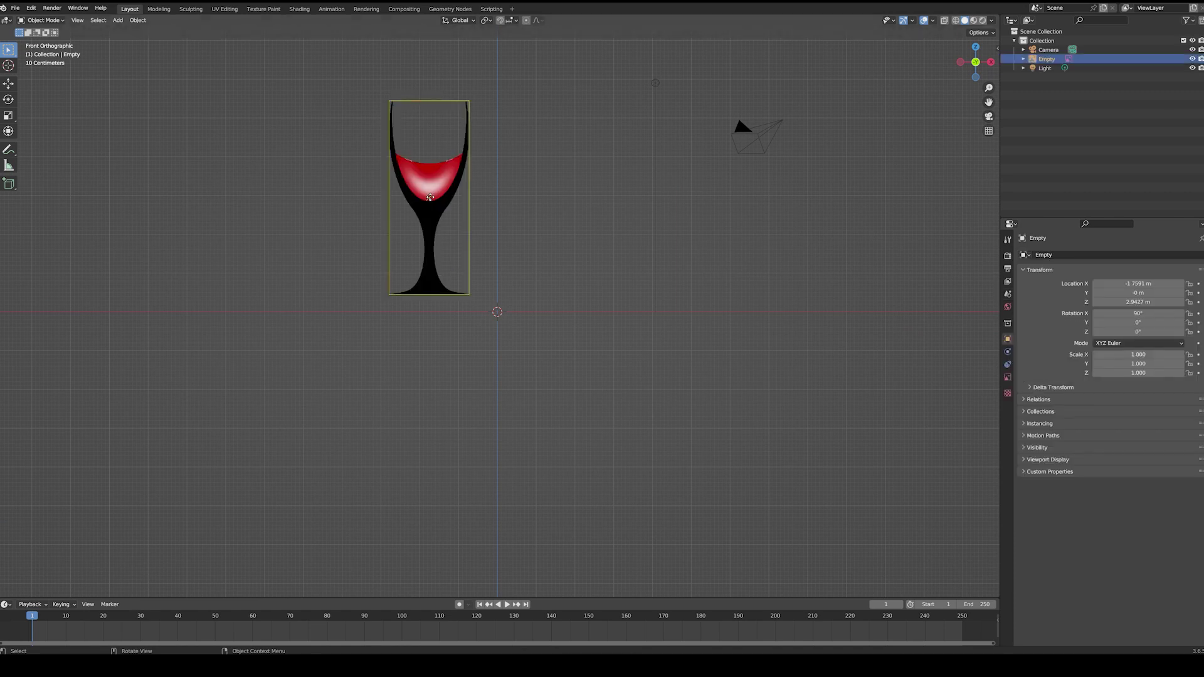
{"action": "left_click_drag", "start_coordinate": [441, 250], "coordinate": [511, 265]}
{"action": "scroll", "coordinate": [516, 306], "scroll_direction": "up", "scroll_amount": 5}
{"action": "scroll", "coordinate": [515, 306], "scroll_direction": "down", "scroll_amount": 5}
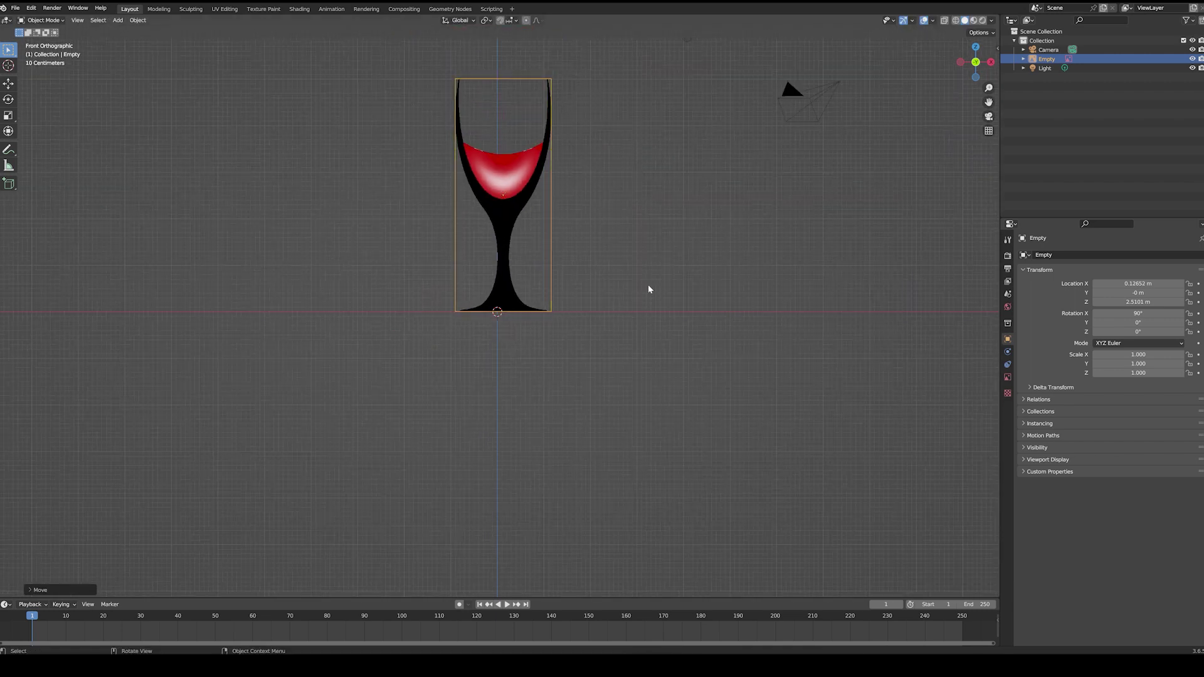
{"action": "key", "text": "ctrl+z"}
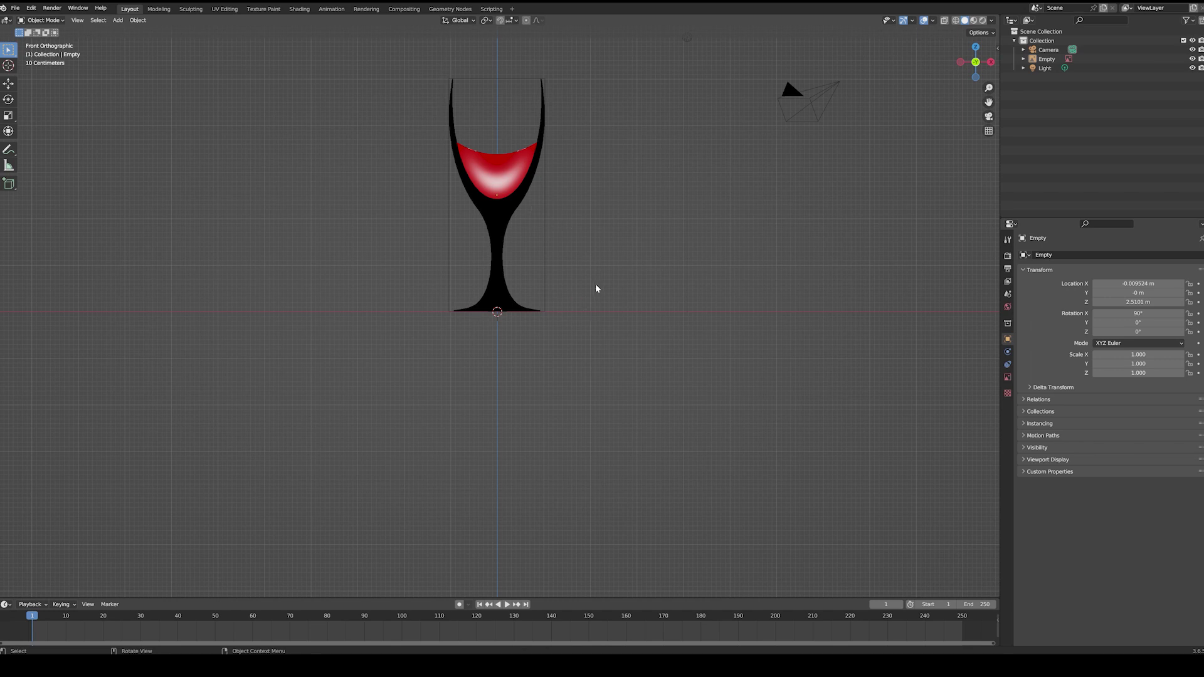
{"action": "key", "text": "shift+a"}
{"action": "mouse_move", "coordinate": [586, 253]}
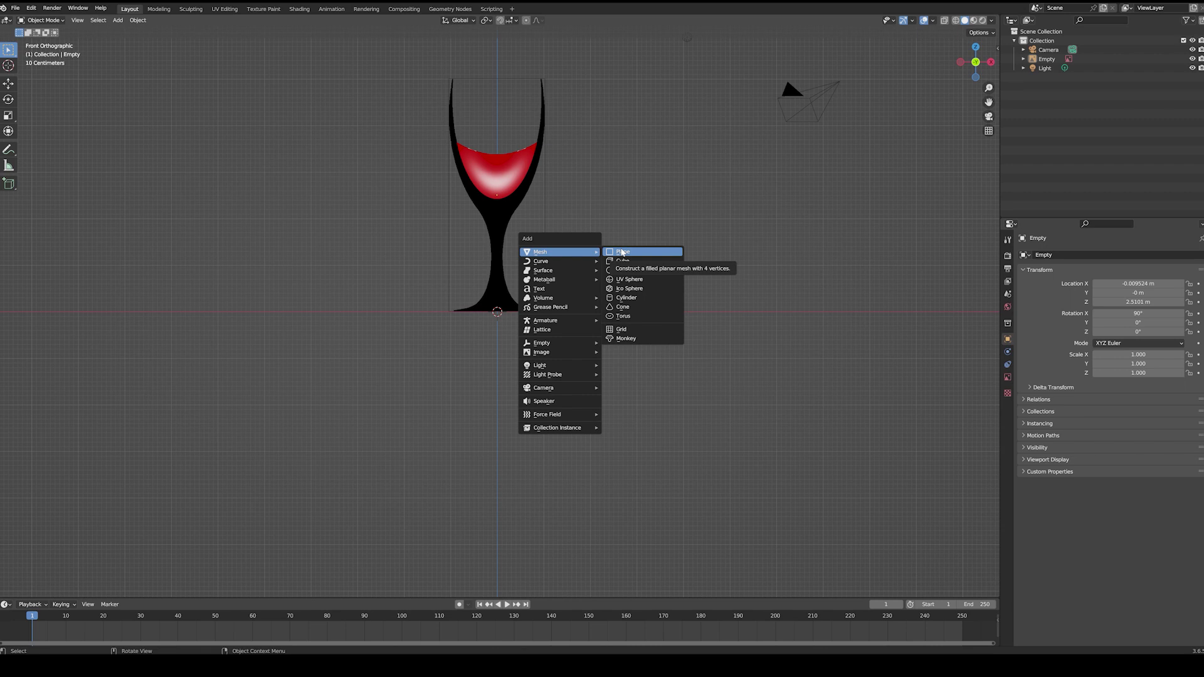
- Add a plane and merge all its vertices at the centre into one vertex
{"action": "left_click", "coordinate": [622, 252]}
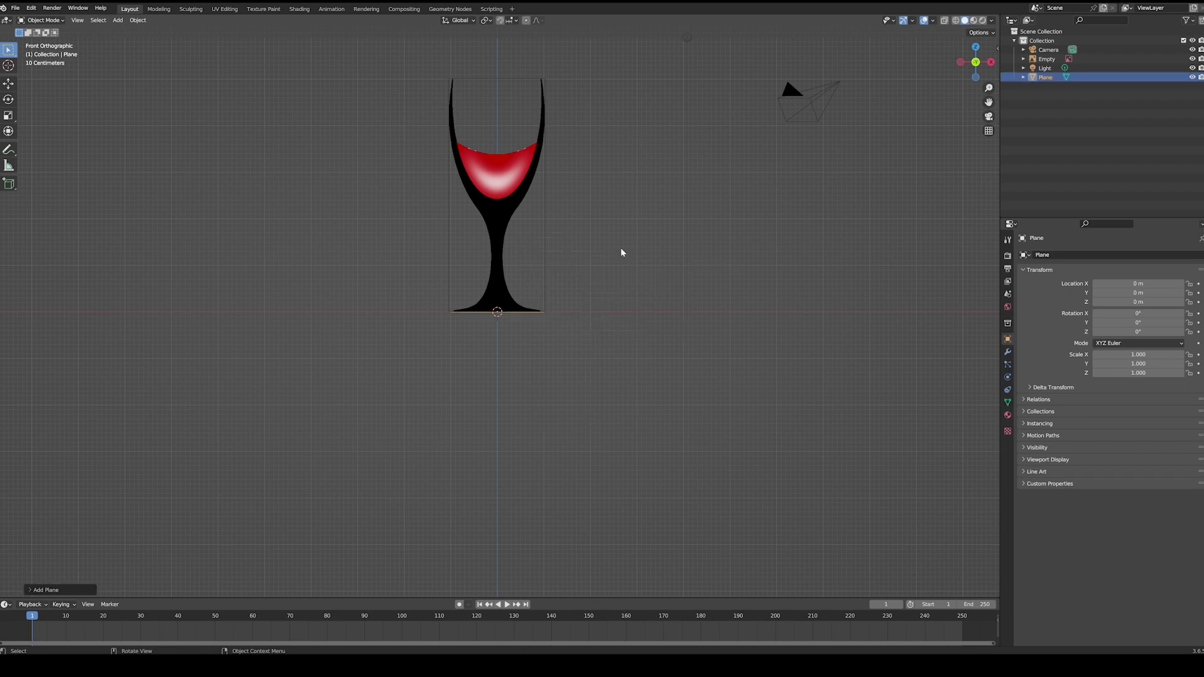
{"action": "middle_click_drag", "start_coordinate": [621, 250], "coordinate": [585, 280]}
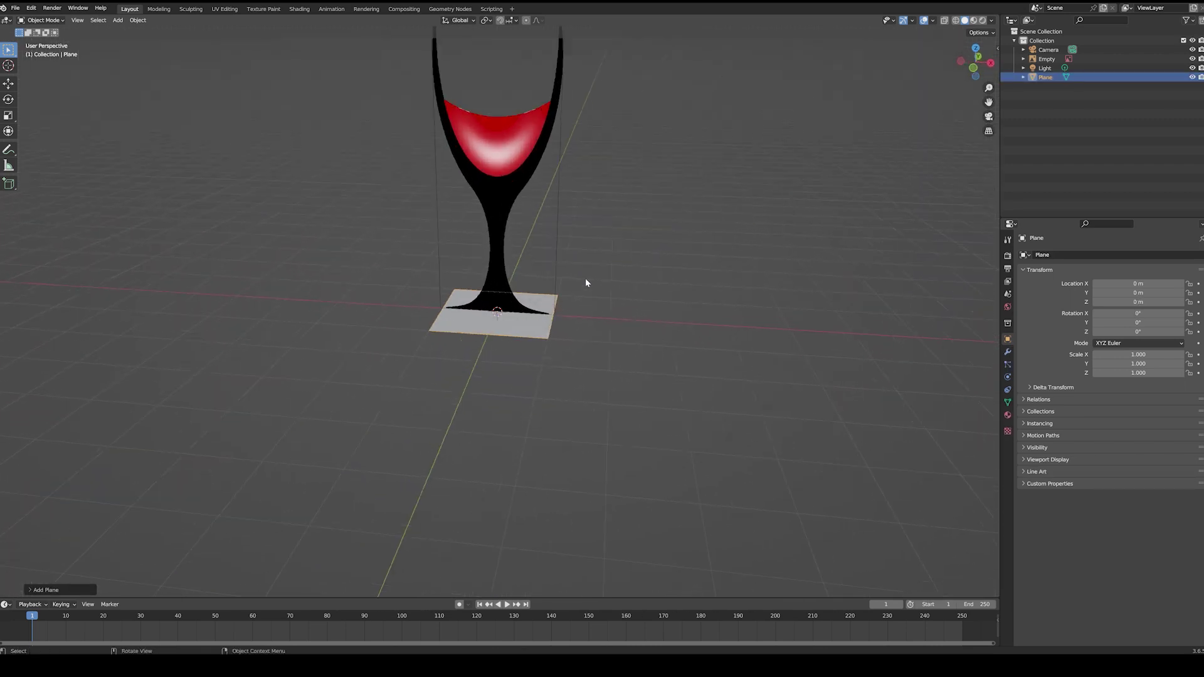
{"action": "scroll", "coordinate": [639, 304], "scroll_direction": "up", "scroll_amount": 4}
{"action": "scroll", "coordinate": [640, 304], "scroll_direction": "down", "scroll_amount": 4}
{"action": "key", "text": "Tab"}
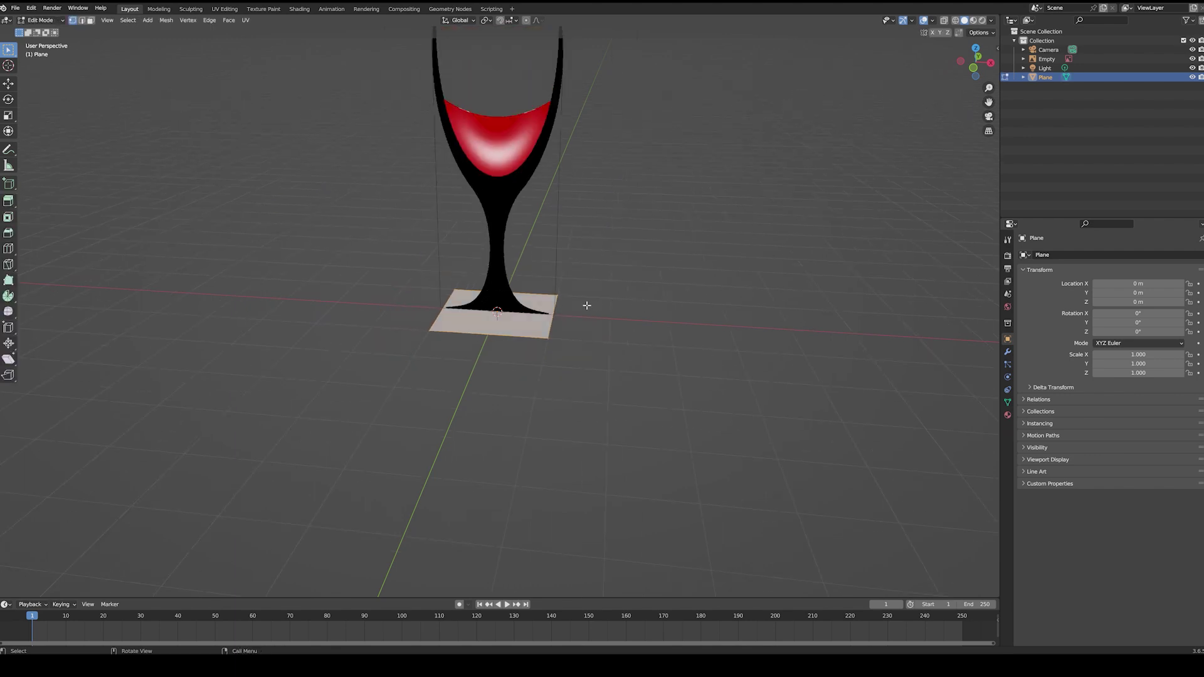
{"action": "key", "text": "m"}
{"action": "left_click", "coordinate": [546, 325]}
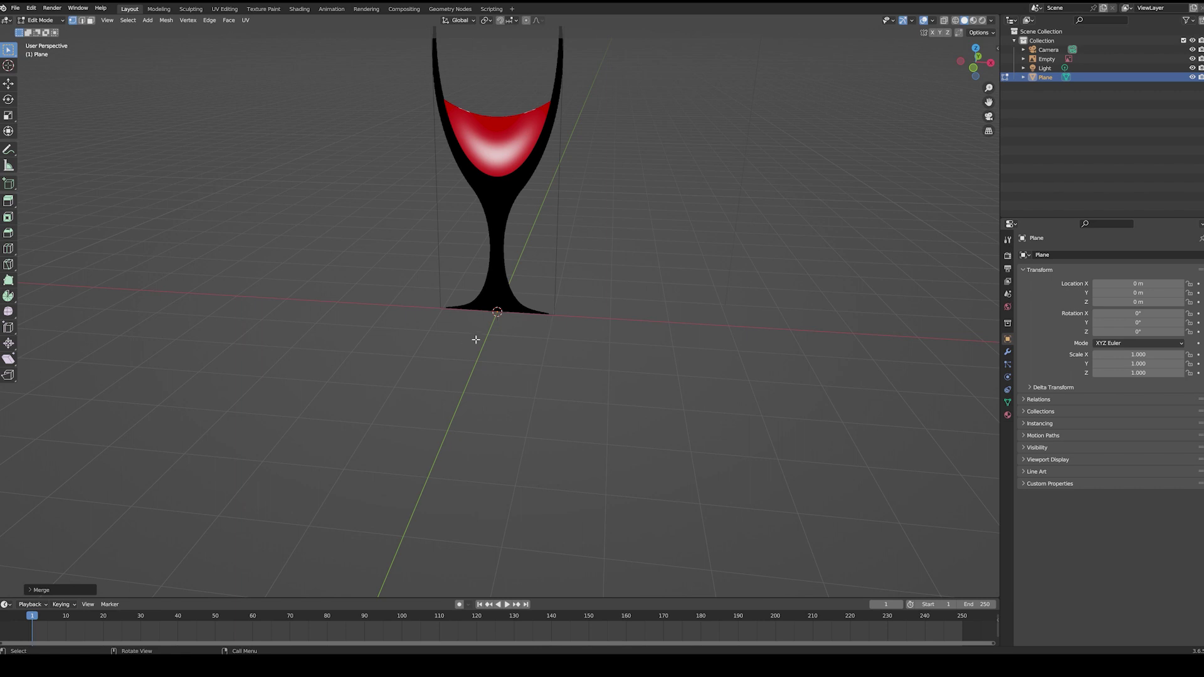
- Raise the single vertex along Z to 0.00791 m in front view
{"action": "key", "text": "KP_1"}
{"action": "scroll", "coordinate": [533, 309], "scroll_direction": "up", "scroll_amount": 5}
{"action": "scroll", "coordinate": [530, 307], "scroll_direction": "down", "scroll_amount": 5}
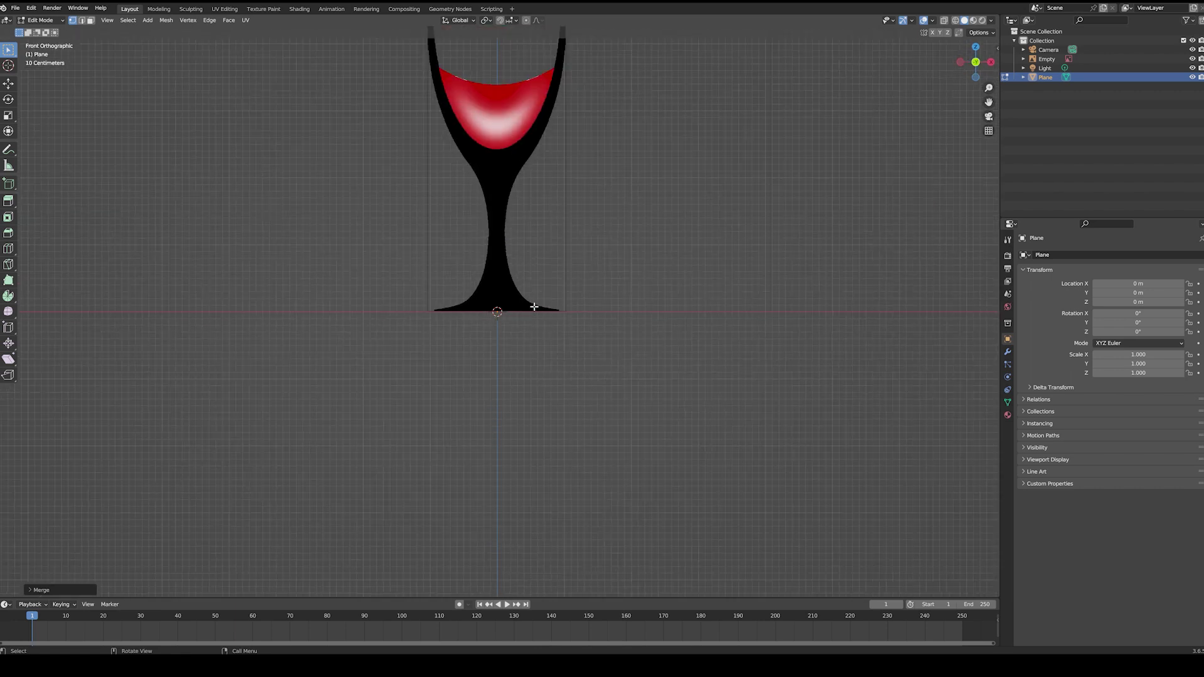
{"action": "key", "text": "n"}
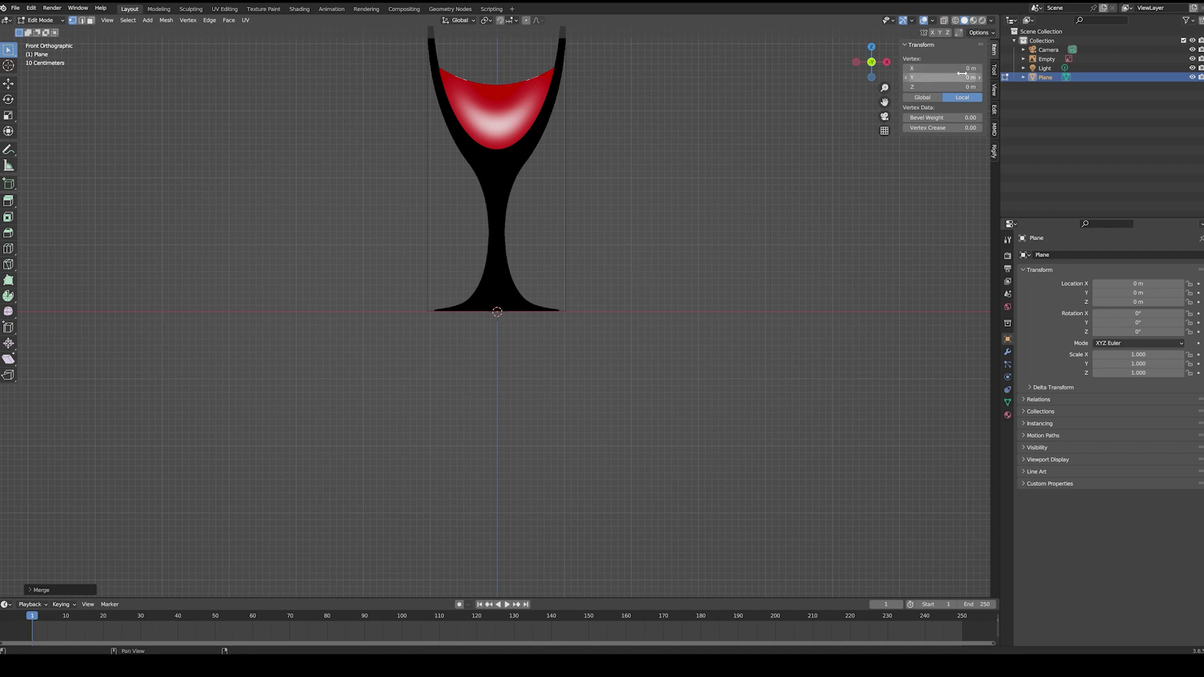
{"action": "scroll", "coordinate": [540, 327], "scroll_direction": "up", "scroll_amount": 6}
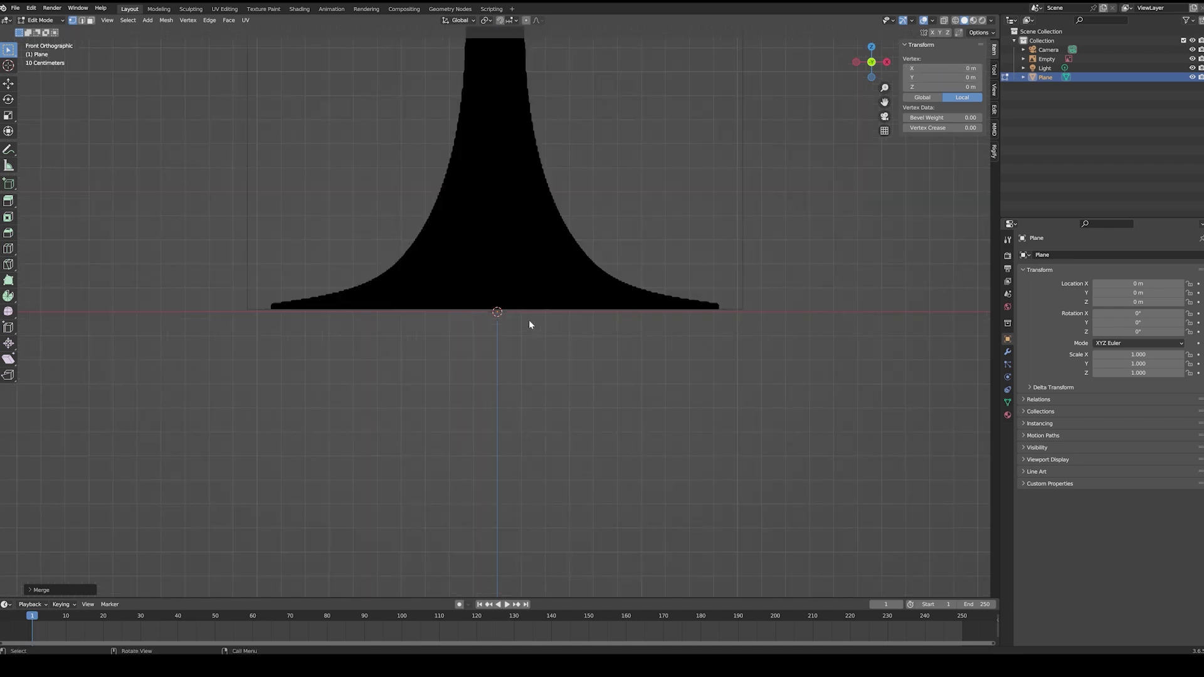
{"action": "key", "text": "g"}
{"action": "key", "text": "z"}
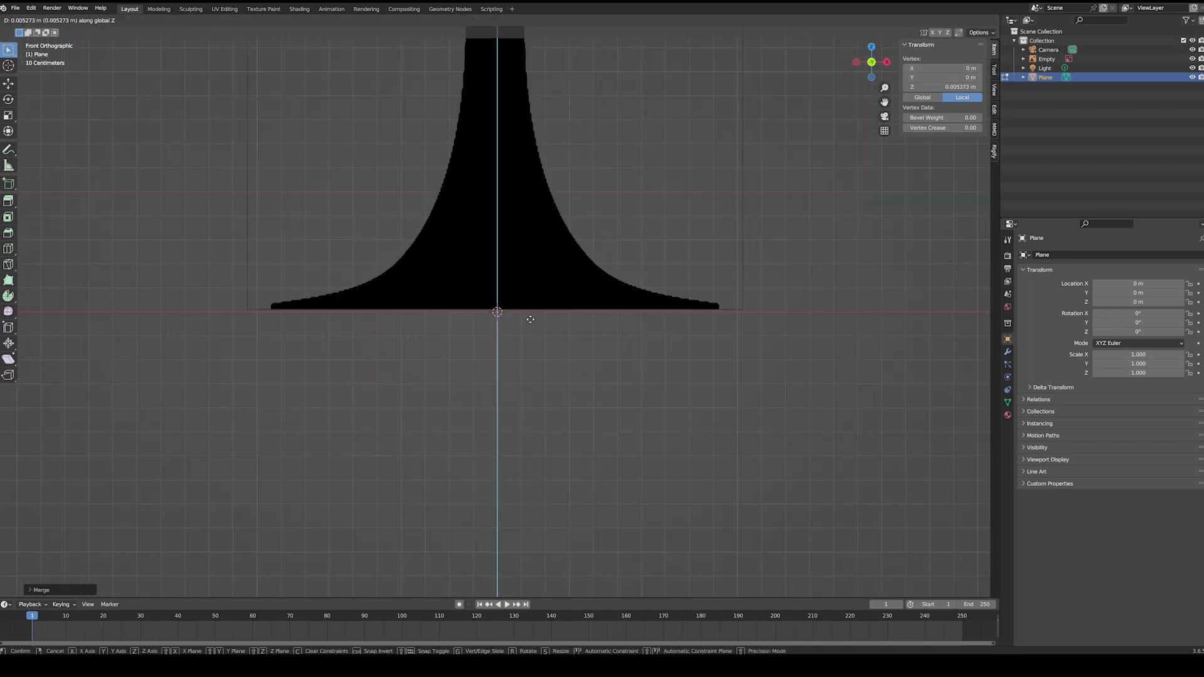
{"action": "left_click", "coordinate": [531, 318]}
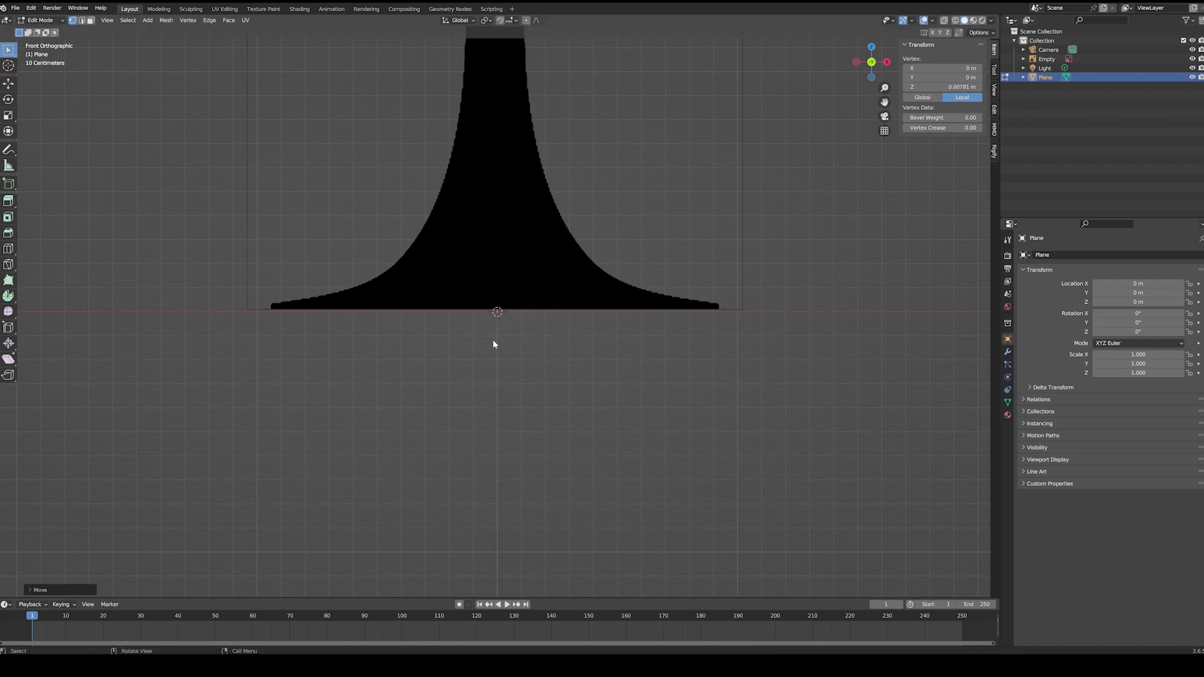
{"action": "scroll", "coordinate": [500, 337], "scroll_direction": "down", "scroll_amount": 4}
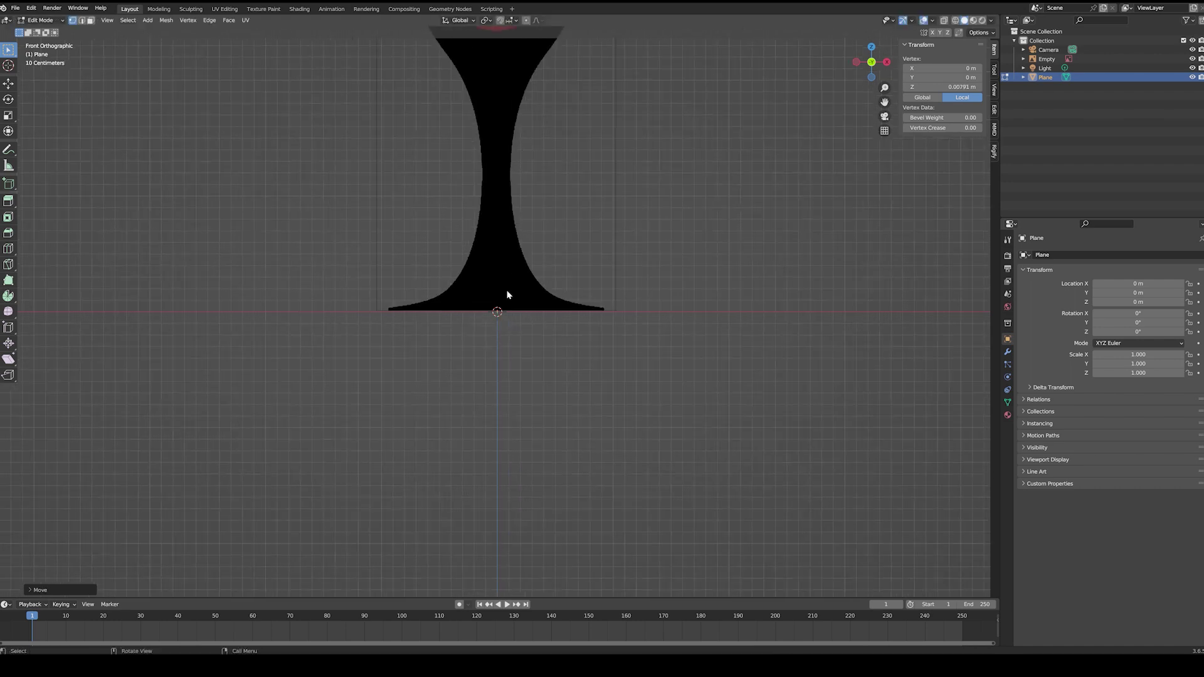
- Move the vertex out along the base and extrude it to the base's right tip and curved edge
{"action": "scroll", "coordinate": [505, 326], "scroll_direction": "up", "scroll_amount": 5}
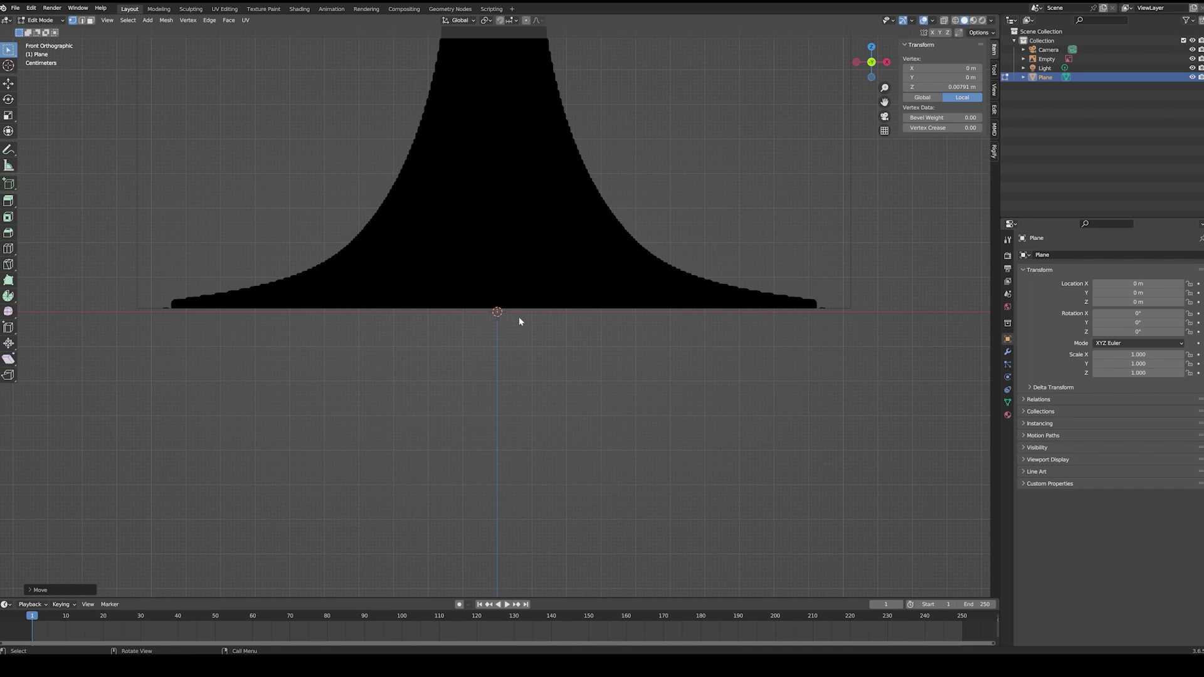
{"action": "key", "text": "g"}
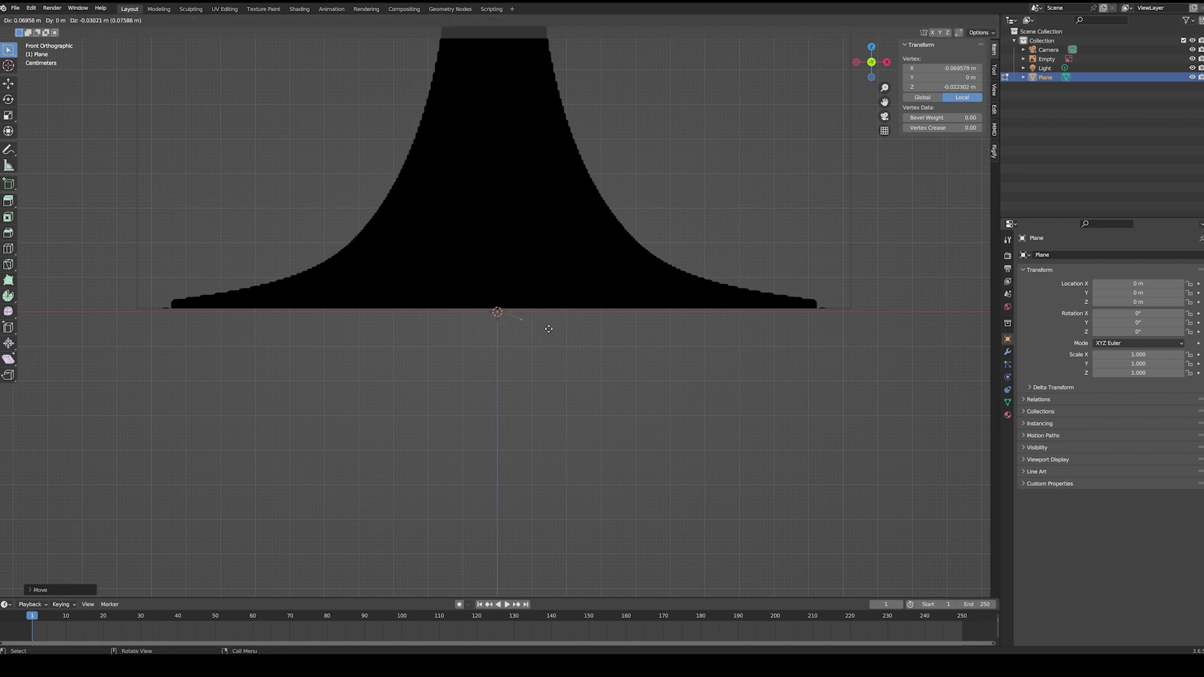
{"action": "left_click", "coordinate": [694, 320]}
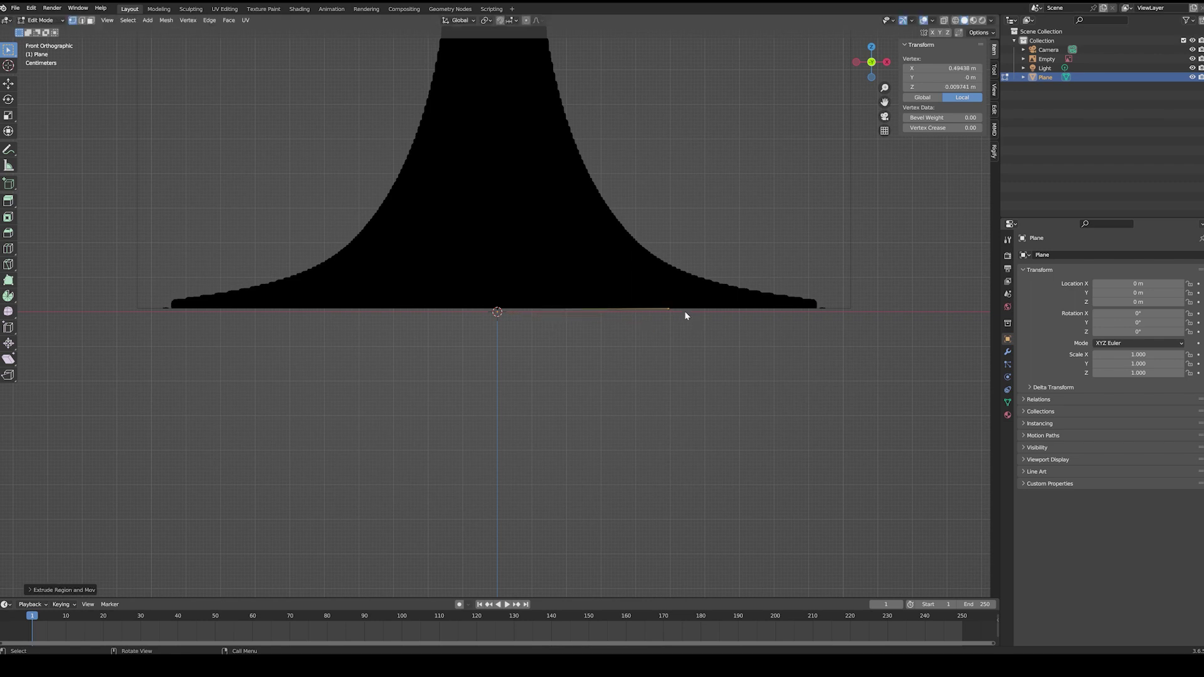
{"action": "key", "text": "e"}
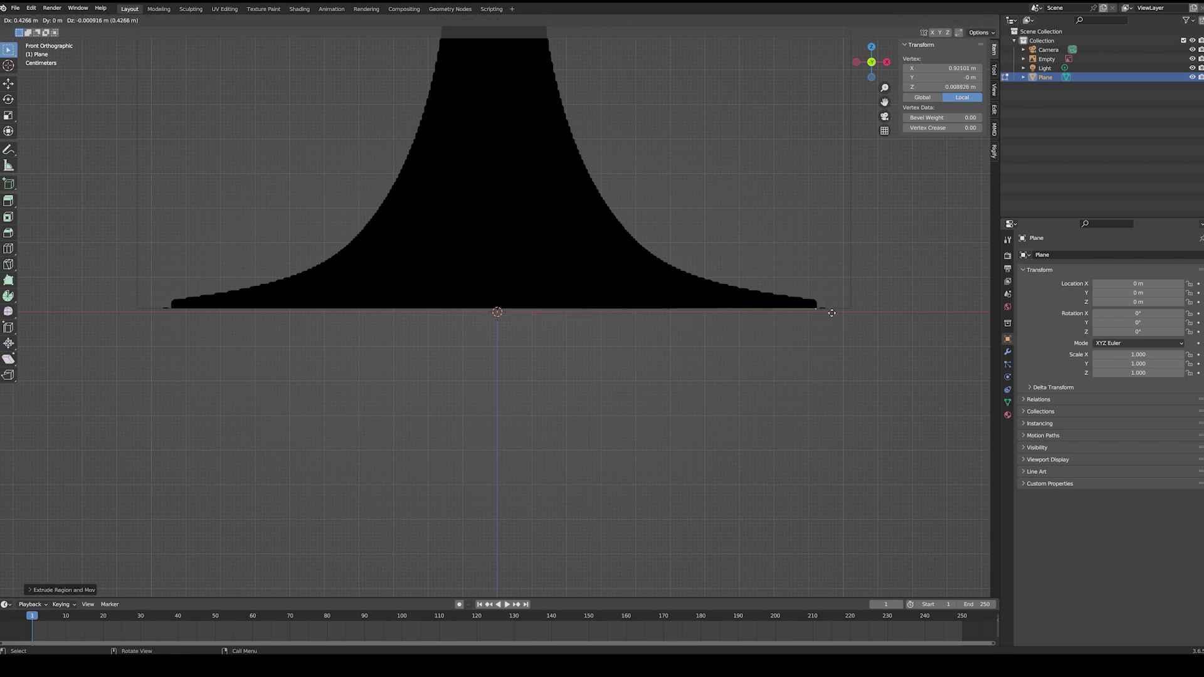
{"action": "left_click", "coordinate": [831, 314]}
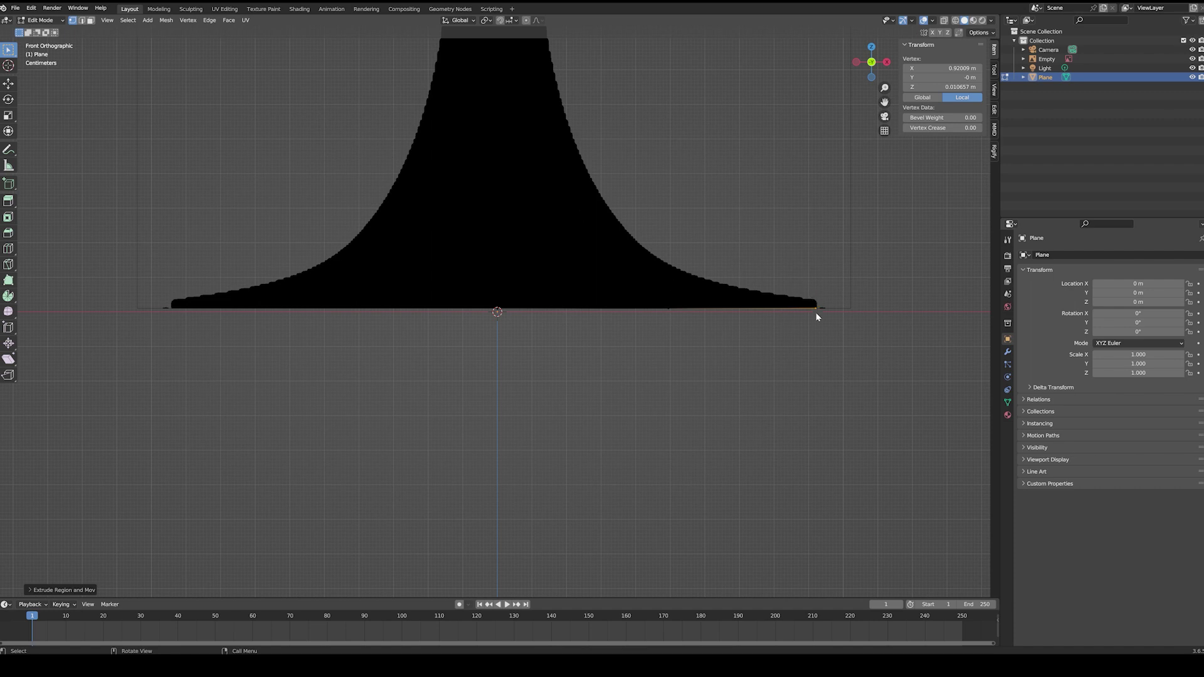
{"action": "key", "text": "e"}
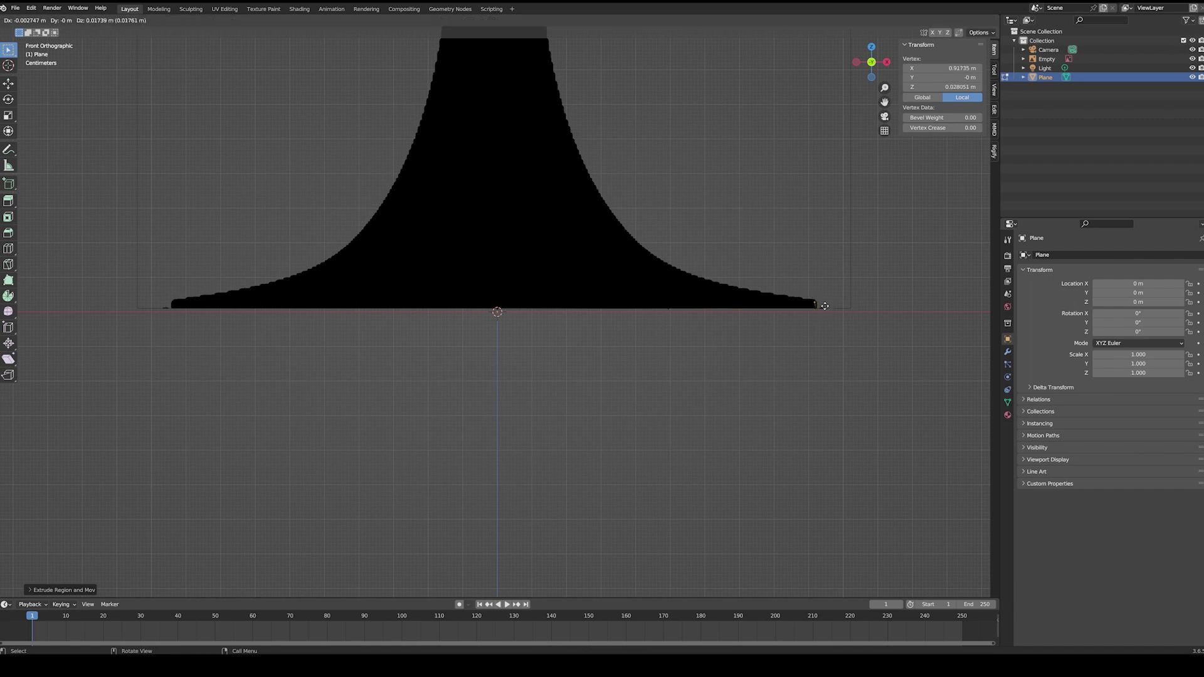
{"action": "left_click", "coordinate": [826, 306]}
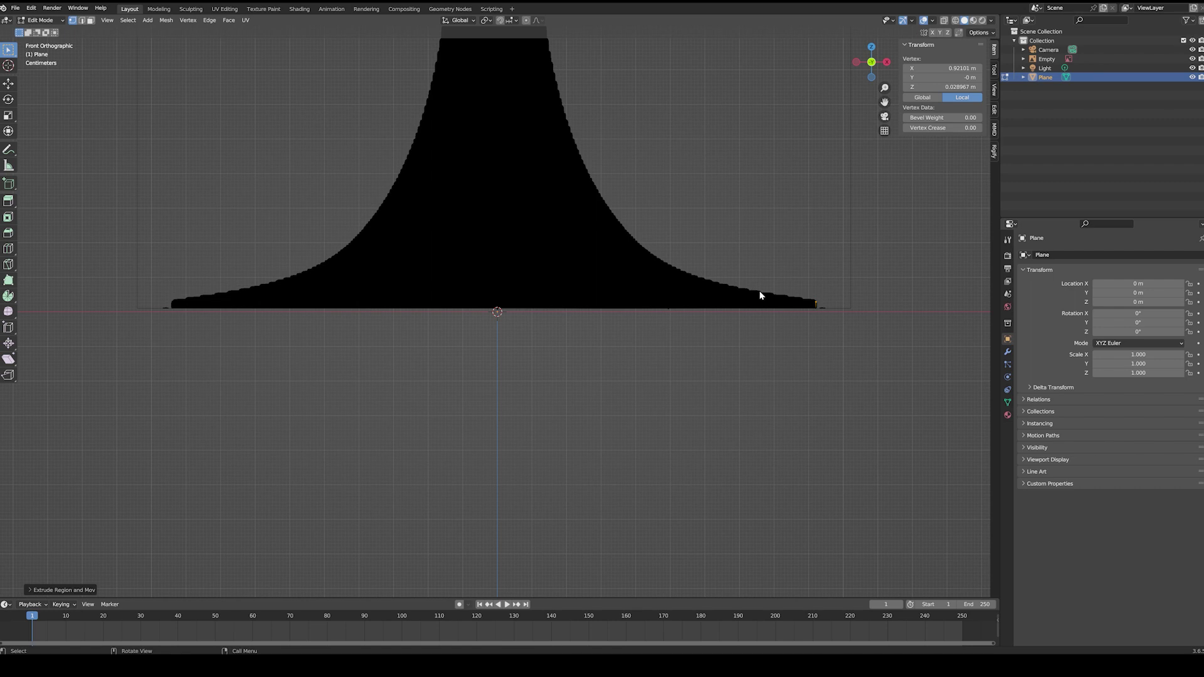
- Add vertices along the curving base edge and up the stem's right side to Z 2.7684 m
{"action": "key", "text": "ctrl"}
{"action": "left_click", "coordinate": [760, 295], "text": "ctrl"}
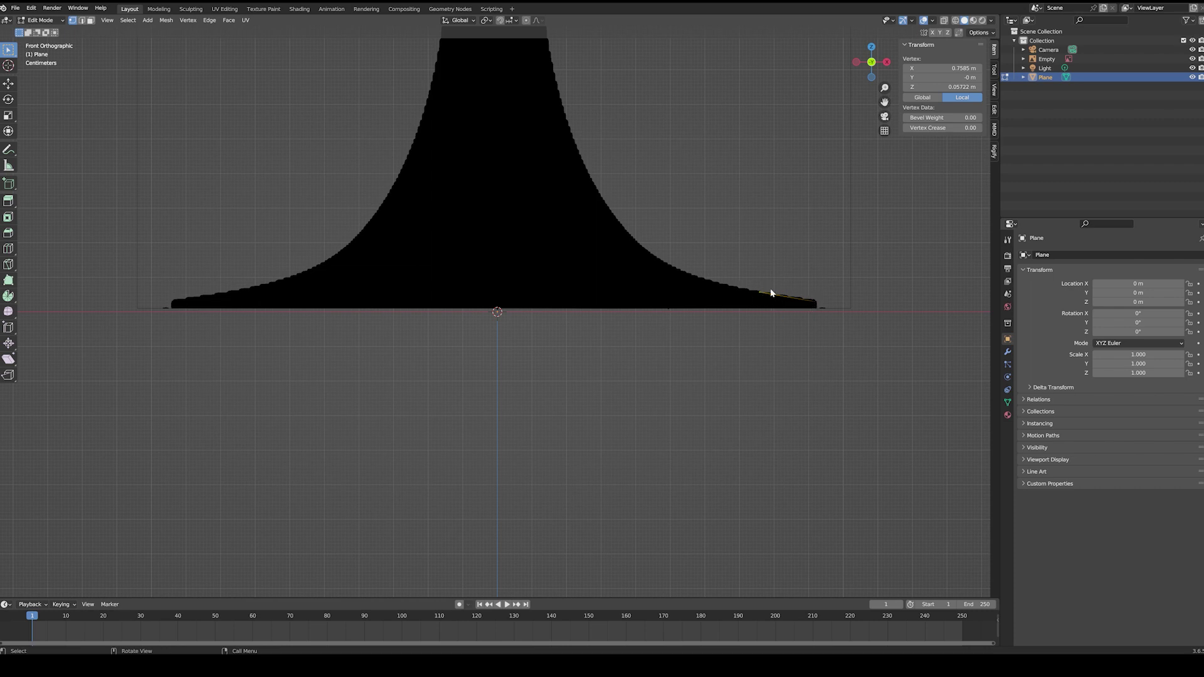
{"action": "left_click", "coordinate": [710, 279], "text": "ctrl"}
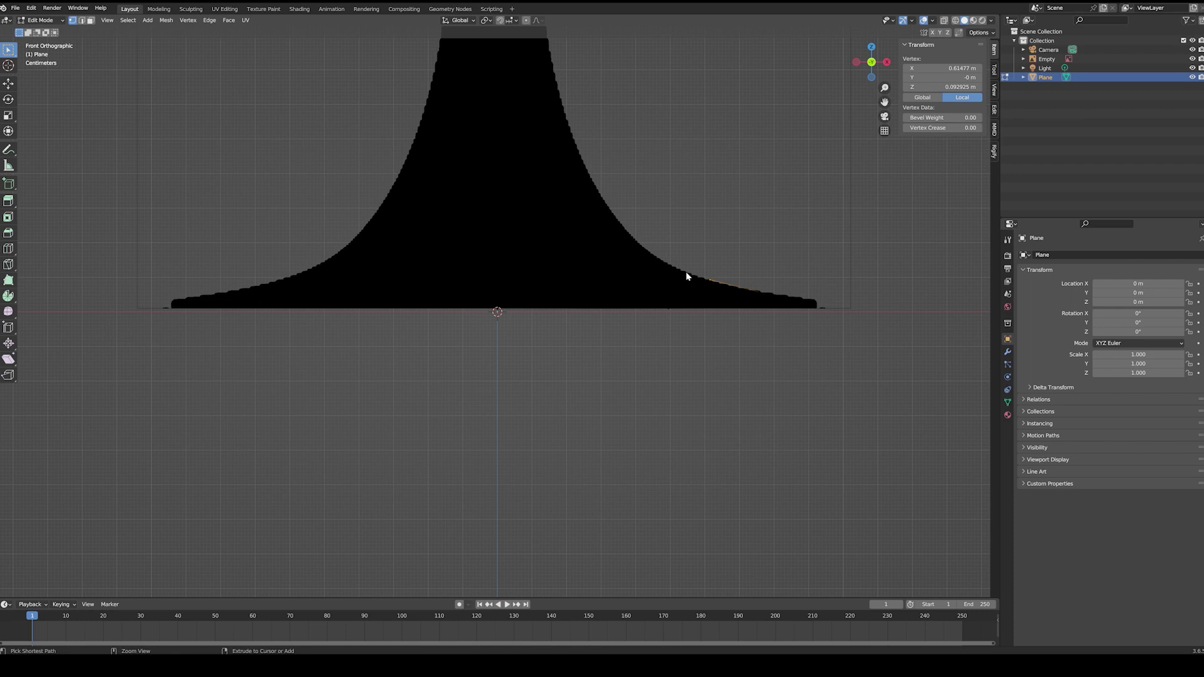
{"action": "left_click", "coordinate": [653, 257], "text": "ctrl"}
{"action": "left_click", "coordinate": [619, 221], "text": "ctrl"}
{"action": "left_click", "coordinate": [566, 123], "text": "ctrl"}
{"action": "left_click", "coordinate": [557, 84], "text": "ctrl"}
{"action": "scroll", "coordinate": [587, 113], "scroll_direction": "down", "scroll_amount": 4}
{"action": "middle_click_drag", "start_coordinate": [587, 113], "coordinate": [575, 301], "text": "shift"}
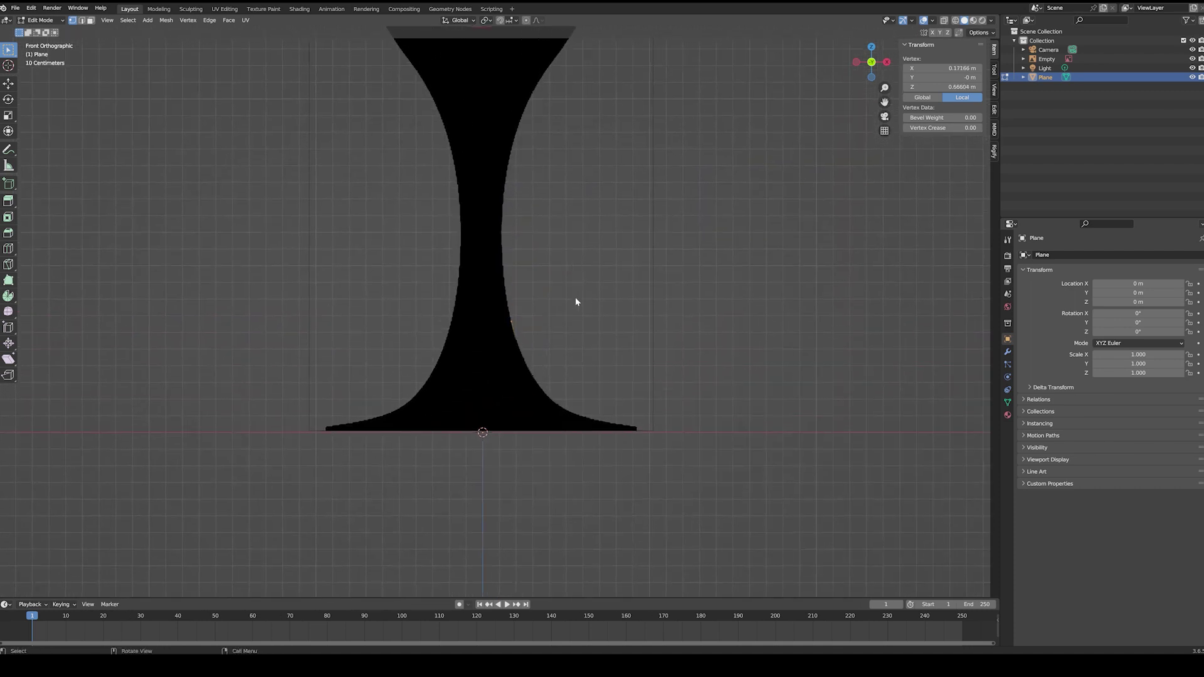
{"action": "scroll", "coordinate": [503, 210], "scroll_direction": "down", "scroll_amount": 6}
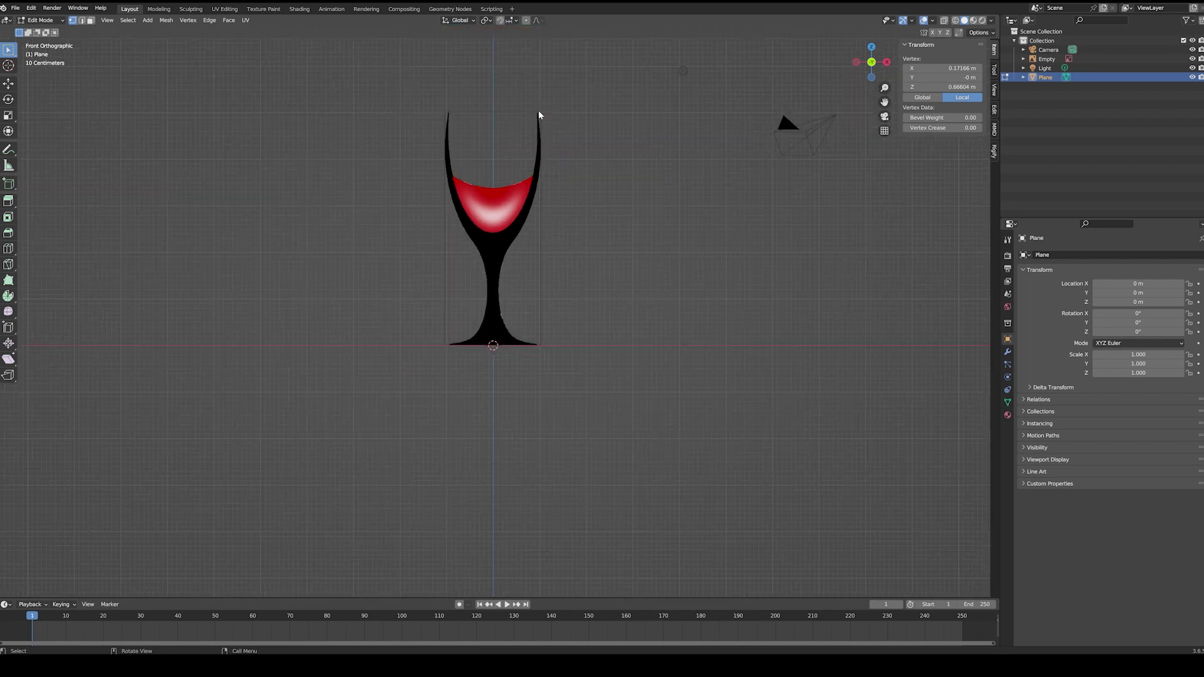
{"action": "scroll", "coordinate": [492, 325], "scroll_direction": "up", "scroll_amount": 12}
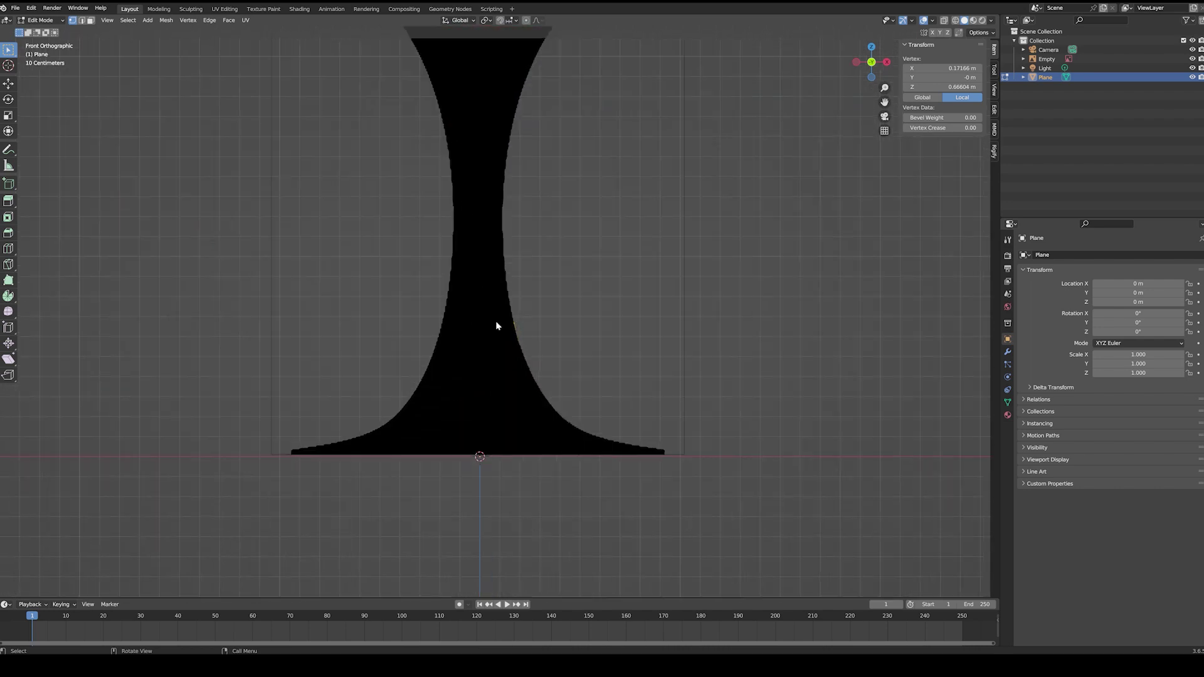
{"action": "scroll", "coordinate": [533, 163], "scroll_direction": "down", "scroll_amount": 4}
- Extend the outline up the bowl's outer edge to the rim's inner corner
{"action": "middle_click_drag", "start_coordinate": [559, 94], "coordinate": [498, 215], "text": "shift"}
{"action": "left_click", "coordinate": [484, 239]}
{"action": "key", "text": "g"}
{"action": "right_click", "coordinate": [484, 238]}
{"action": "middle_click_drag", "start_coordinate": [557, 109], "coordinate": [546, 231], "text": "shift"}
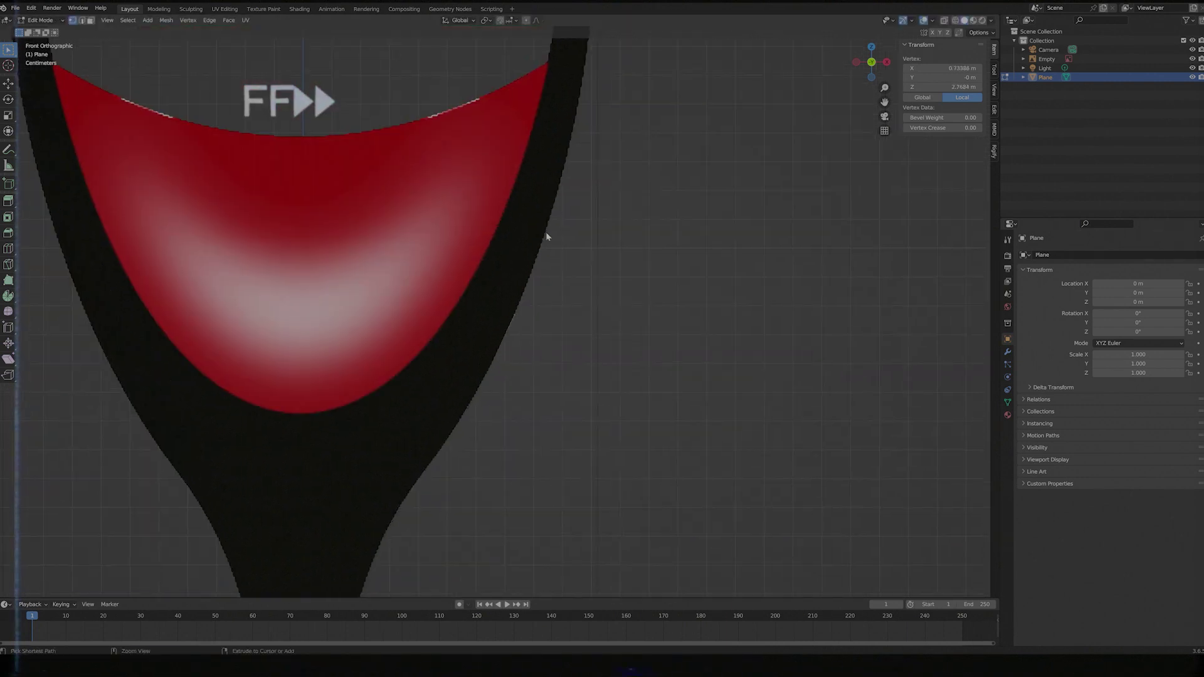
{"action": "middle_click_drag", "start_coordinate": [585, 85], "coordinate": [548, 202], "text": "shift"}
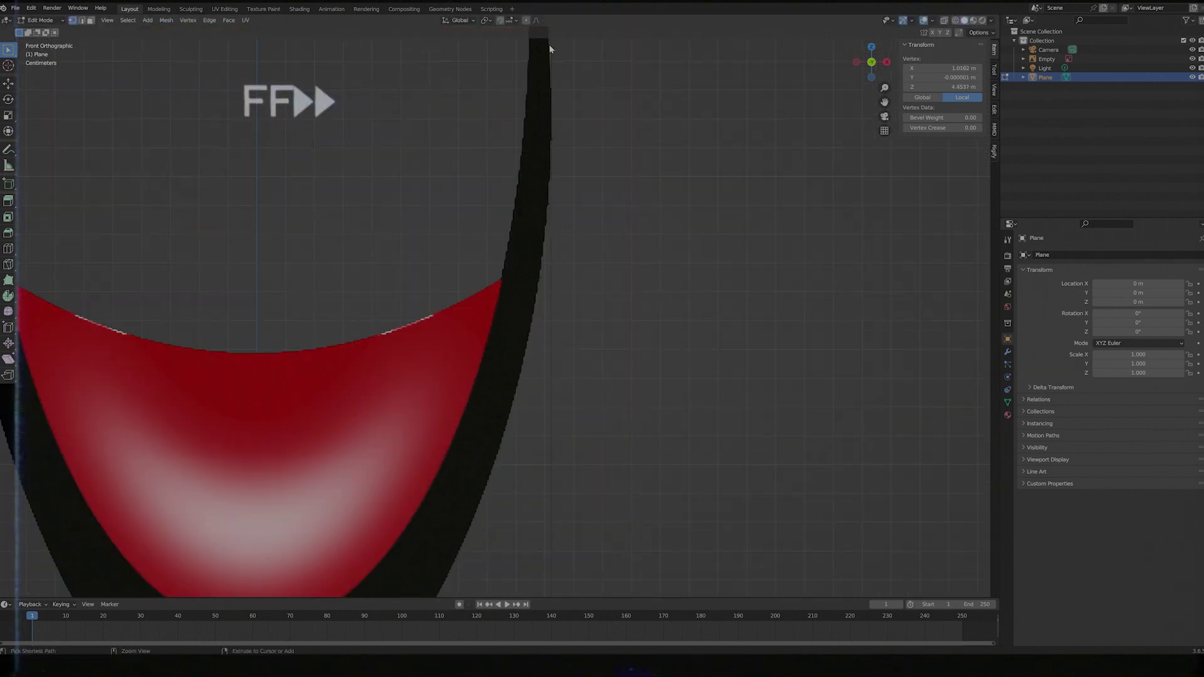
{"action": "middle_click_drag", "start_coordinate": [548, 44], "coordinate": [524, 194], "text": "shift"}
{"action": "left_click", "coordinate": [513, 134]}
{"action": "key", "text": "g"}
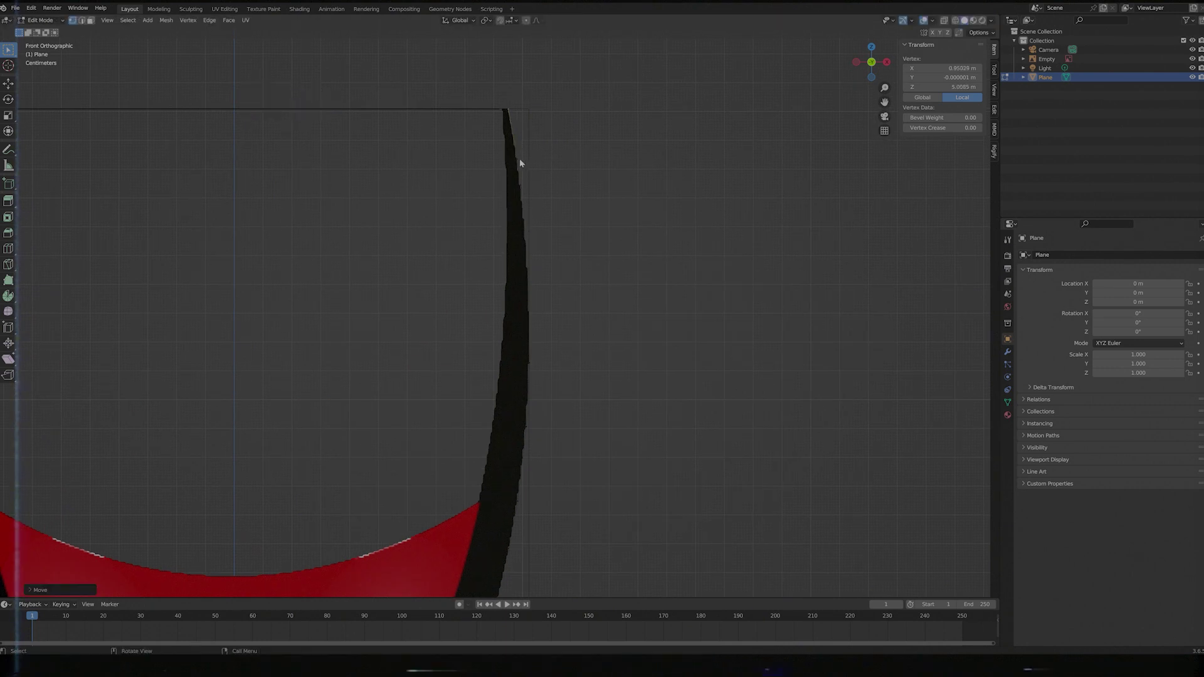
{"action": "left_click", "coordinate": [516, 187]}
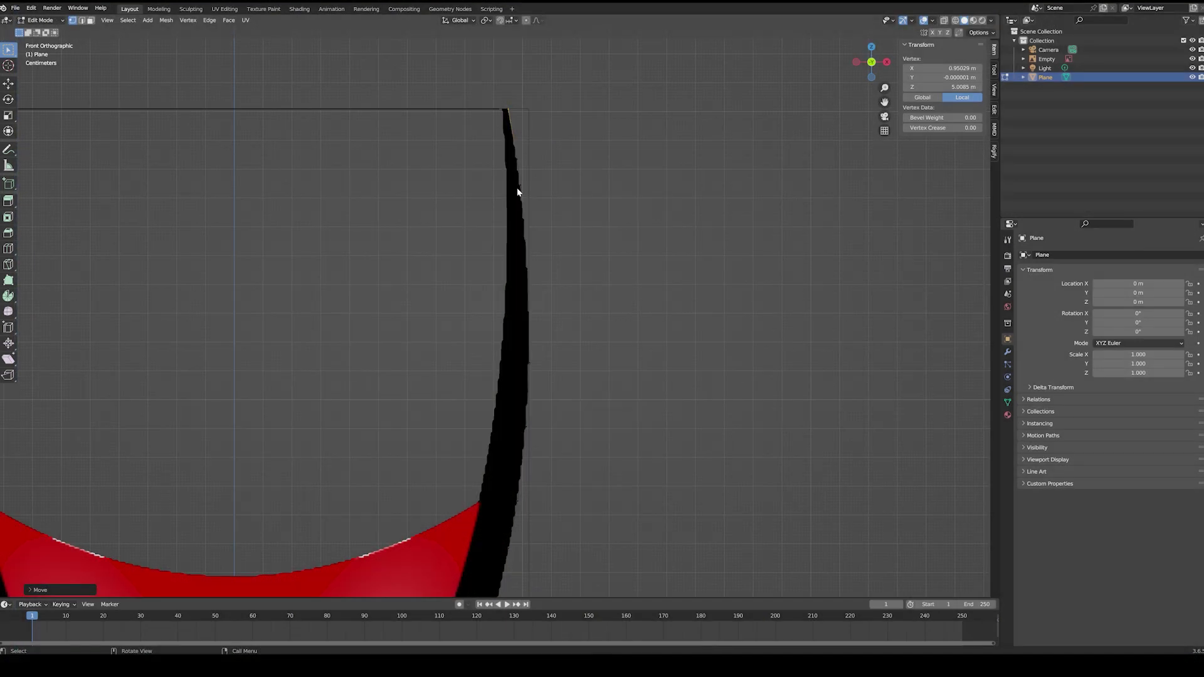
{"action": "left_click", "coordinate": [505, 115]}
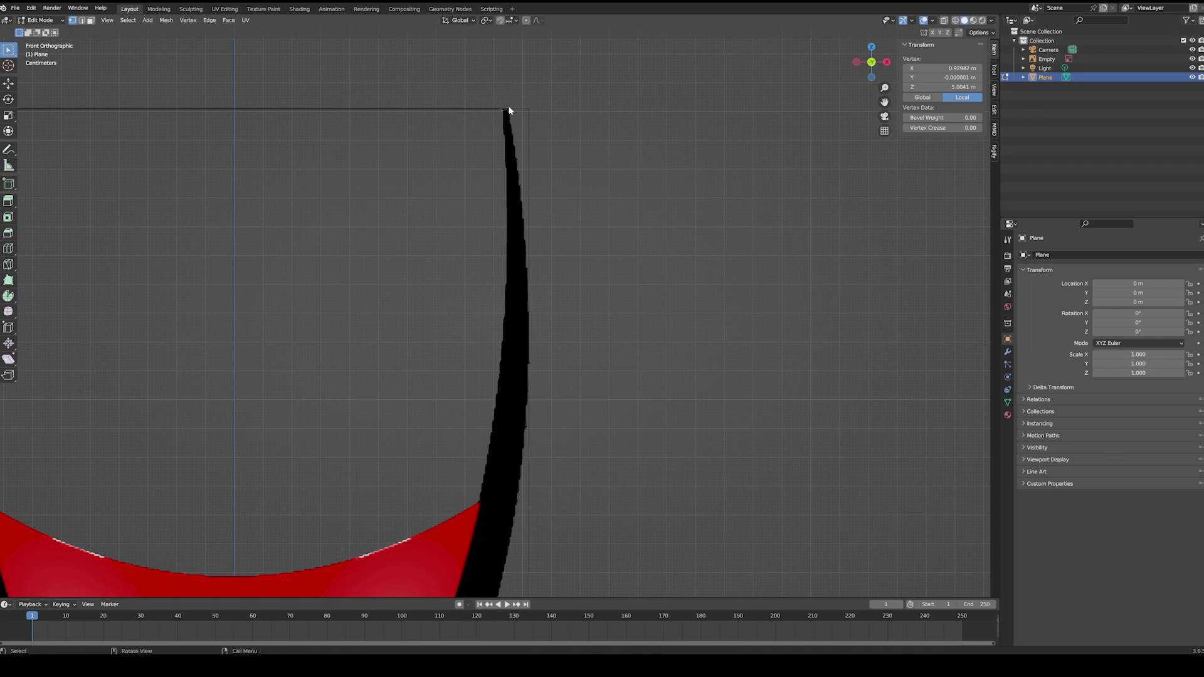
- Add vertices down the bowl's inner wall, ending at the bottom centre
{"action": "right_click", "coordinate": [505, 145], "text": "ctrl"}
{"action": "scroll", "coordinate": [508, 237], "scroll_direction": "down", "scroll_amount": 3}
{"action": "right_click", "coordinate": [544, 228], "text": "ctrl"}
{"action": "scroll", "coordinate": [551, 153], "scroll_direction": "up", "scroll_amount": 1}
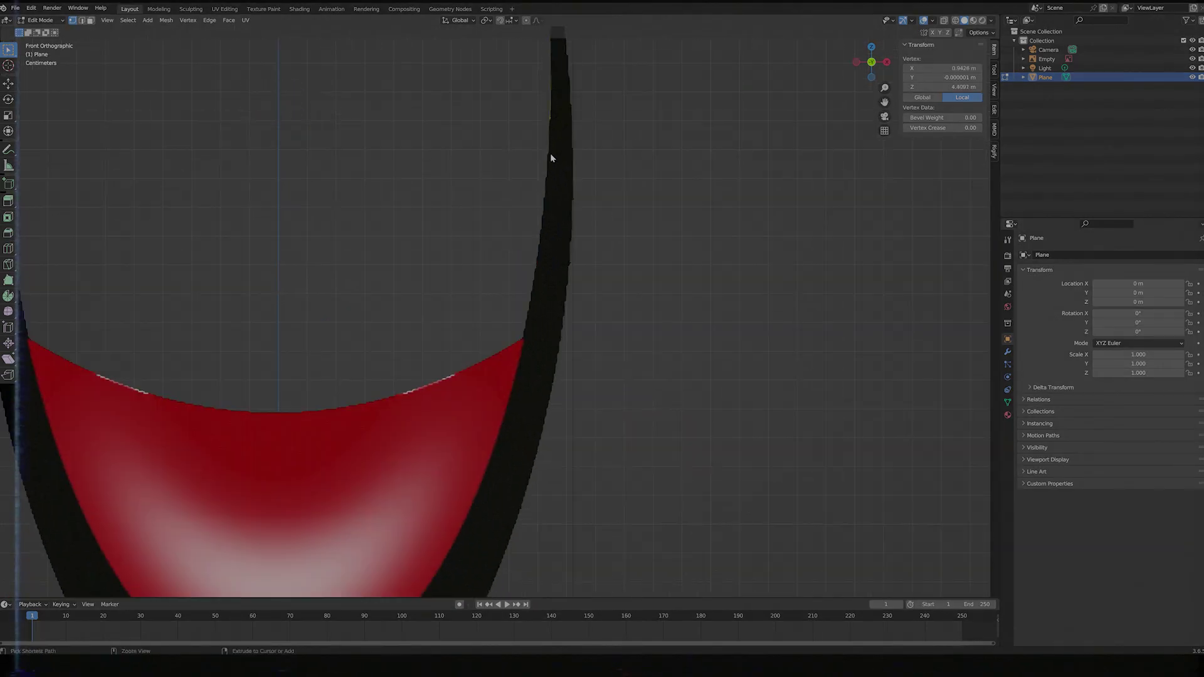
{"action": "scroll", "coordinate": [532, 286], "scroll_direction": "down", "scroll_amount": 2}
{"action": "scroll", "coordinate": [547, 348], "scroll_direction": "up", "scroll_amount": 2}
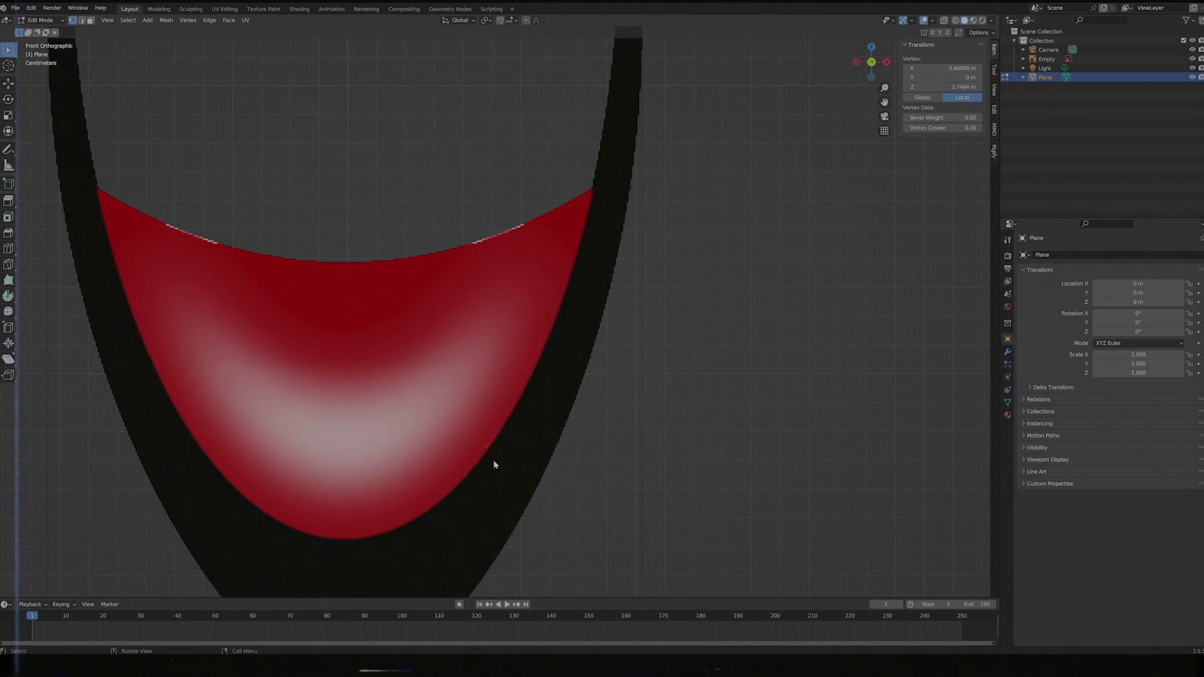
{"action": "left_click_drag", "start_coordinate": [493, 460], "coordinate": [475, 468]}
{"action": "right_click", "coordinate": [355, 540], "text": "ctrl"}
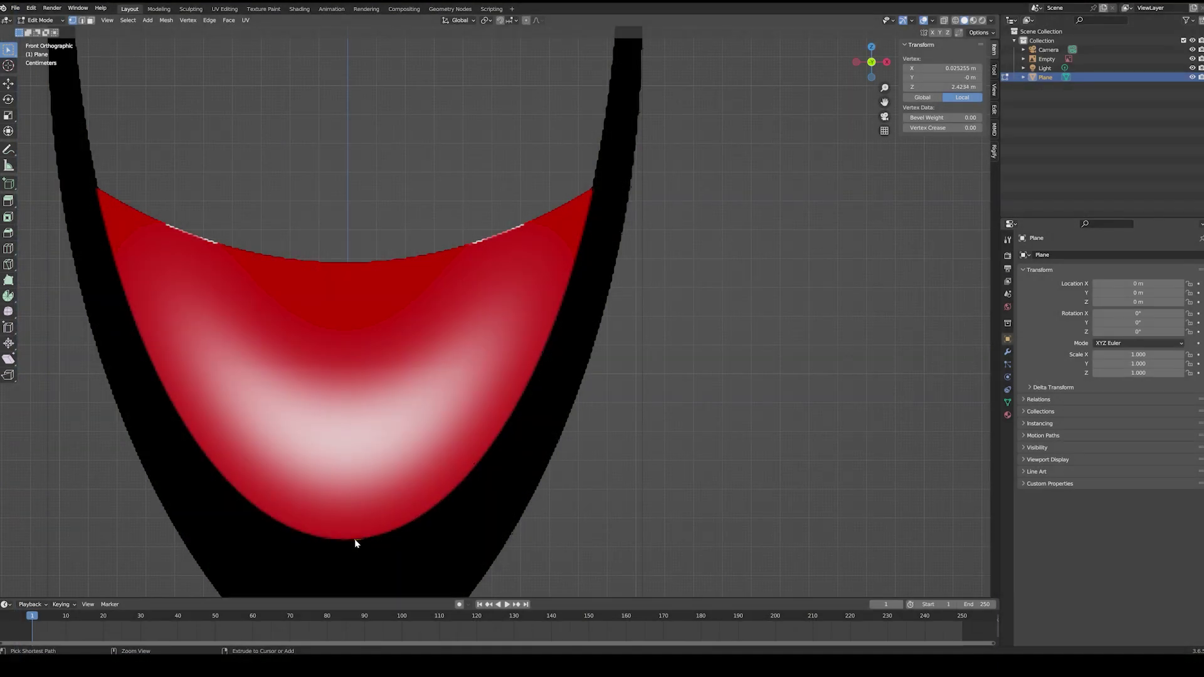
{"action": "scroll", "coordinate": [357, 509], "scroll_direction": "down", "scroll_amount": 2}
{"action": "scroll", "coordinate": [433, 502], "scroll_direction": "up", "scroll_amount": 3, "text": "ctrl"}
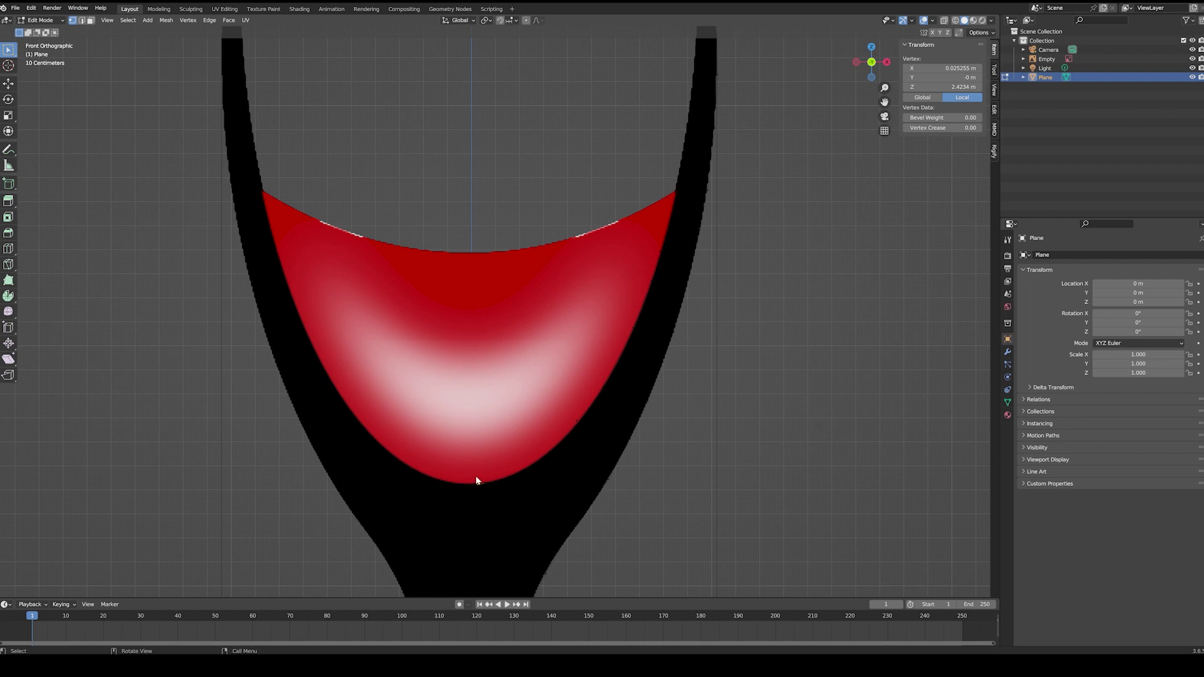
{"action": "left_click", "coordinate": [939, 68]}
- Set the bowl's bottom vertex X position to 0 m
{"action": "type", "text": "0"}
{"action": "key", "text": "Return"}
{"action": "scroll", "coordinate": [478, 486], "scroll_direction": "down", "scroll_amount": 2}
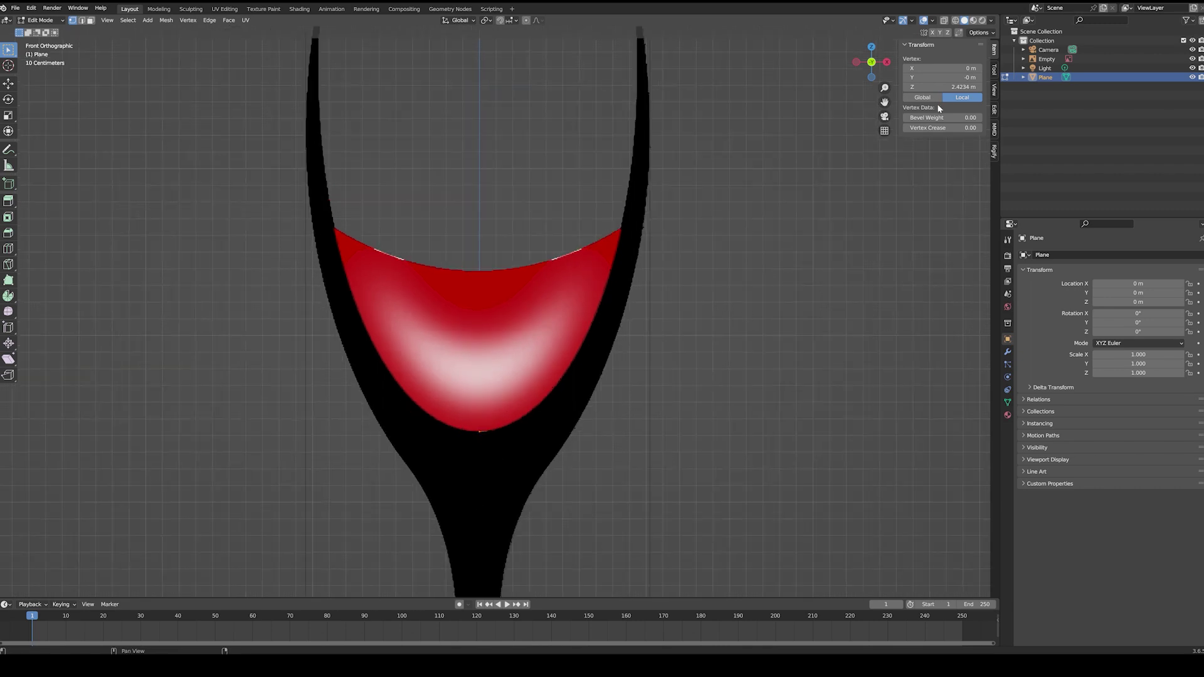
{"action": "scroll", "coordinate": [621, 310], "scroll_direction": "down", "scroll_amount": 4}
{"action": "middle_click_drag", "start_coordinate": [584, 388], "coordinate": [578, 250], "text": "shift"}
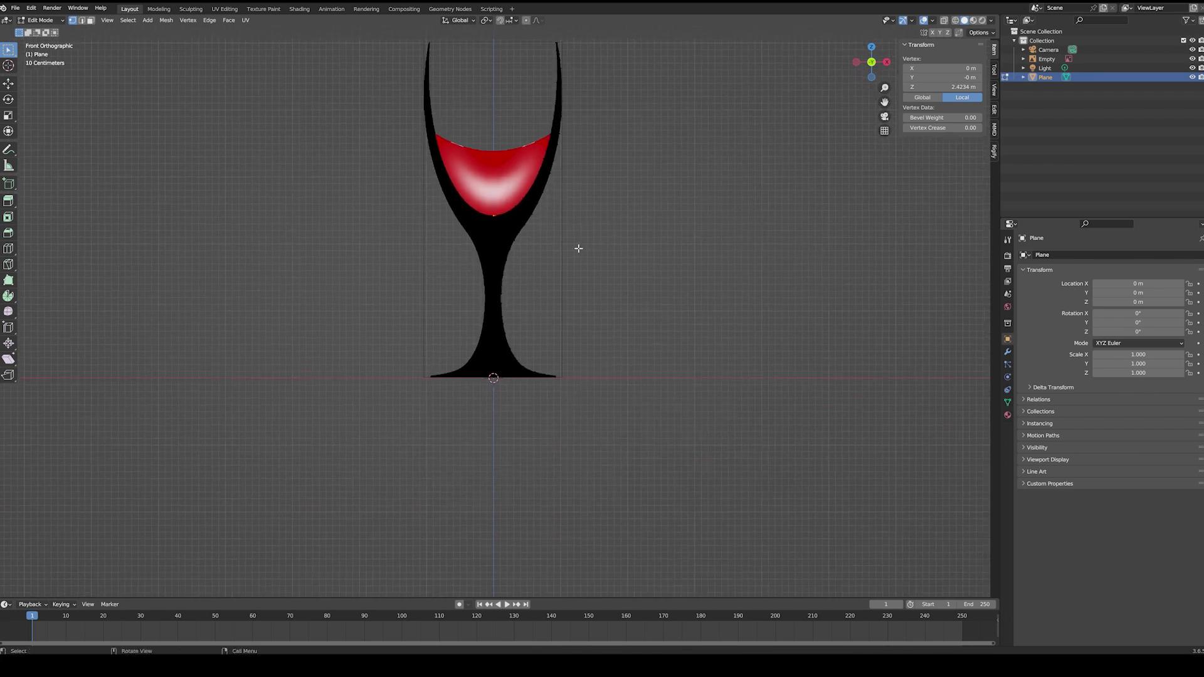
{"action": "scroll", "coordinate": [519, 156], "scroll_direction": "up", "scroll_amount": 4}
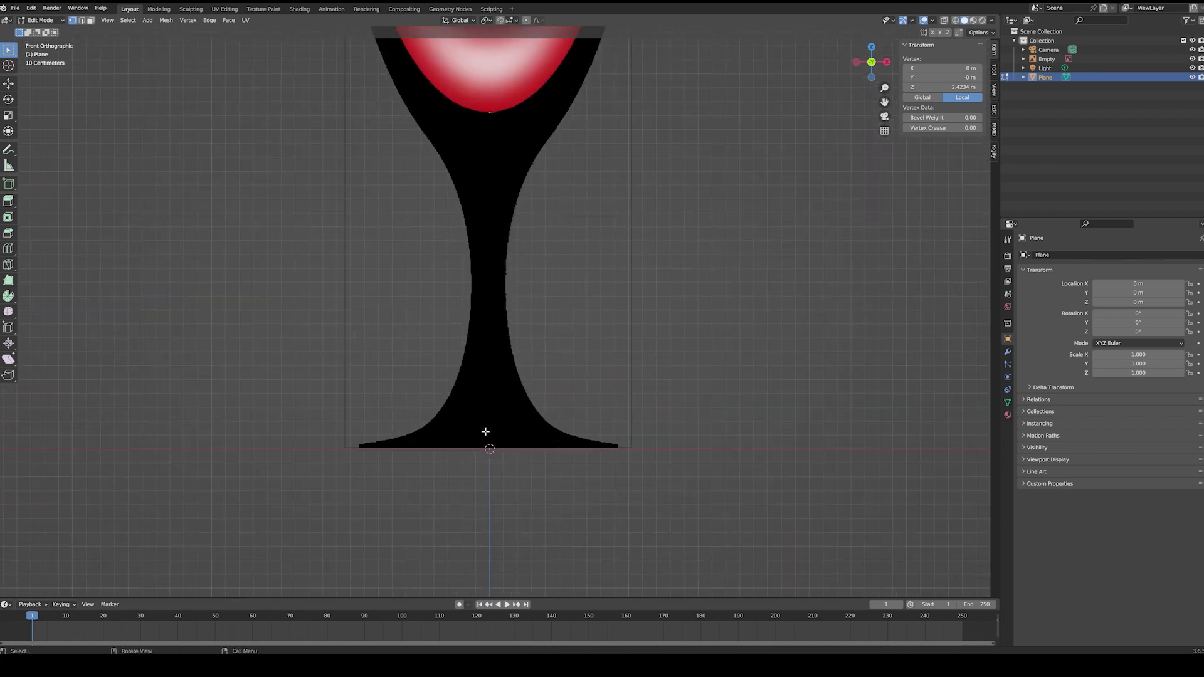
{"action": "scroll", "coordinate": [533, 401], "scroll_direction": "down", "scroll_amount": 2}
- Select every vertex of the traced glass profile
{"action": "key", "text": "a"}
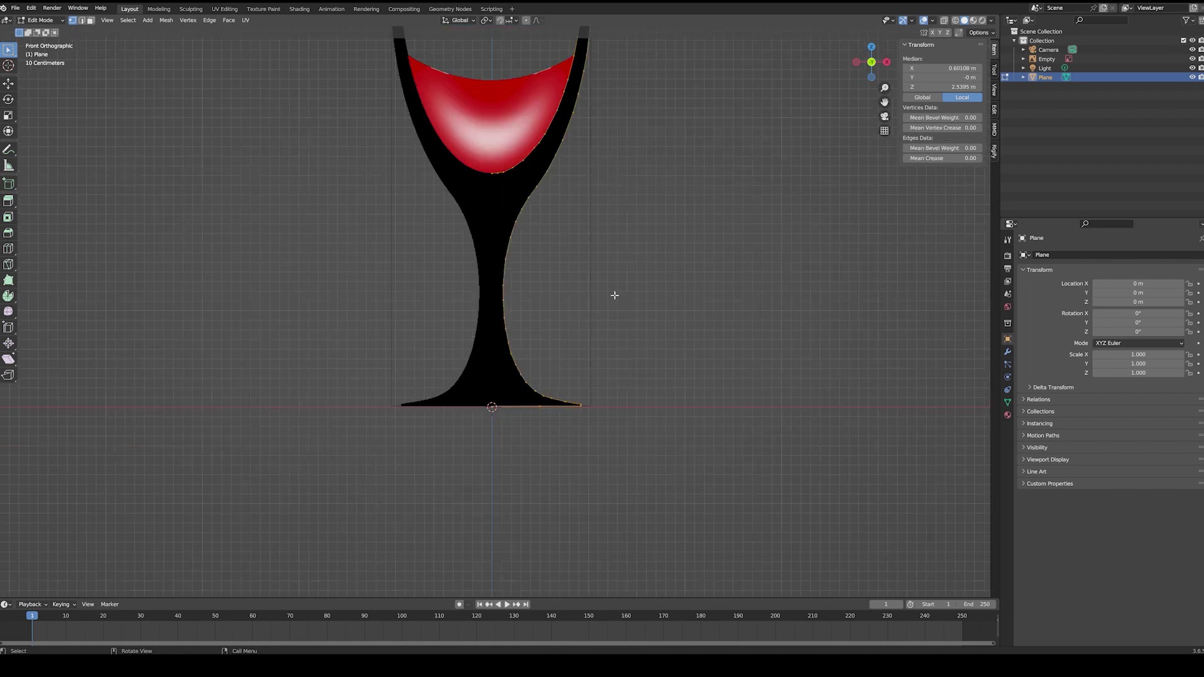
{"action": "scroll", "coordinate": [645, 186], "scroll_direction": "down", "scroll_amount": 2}
{"action": "middle_click_drag", "start_coordinate": [655, 170], "coordinate": [642, 210], "text": "shift"}
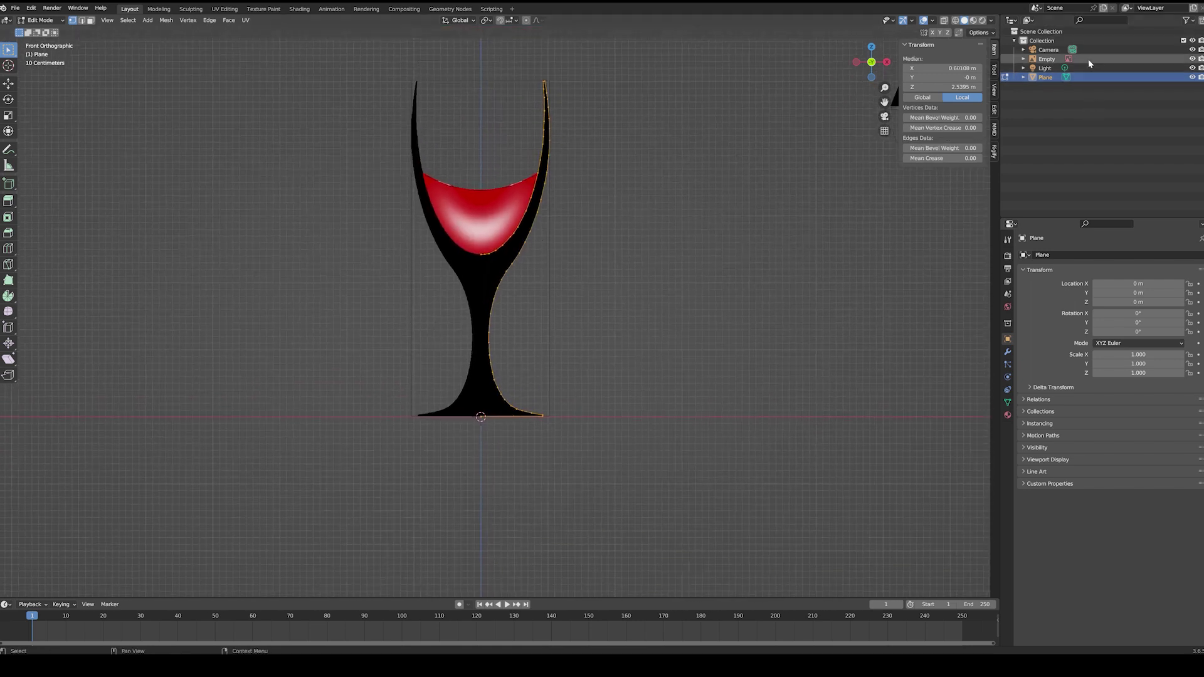
- Hide the glass reference image and pick the Spin tool in a perspective view
{"action": "left_click", "coordinate": [1191, 59]}
{"action": "middle_click_drag", "start_coordinate": [721, 107], "coordinate": [379, 244]}
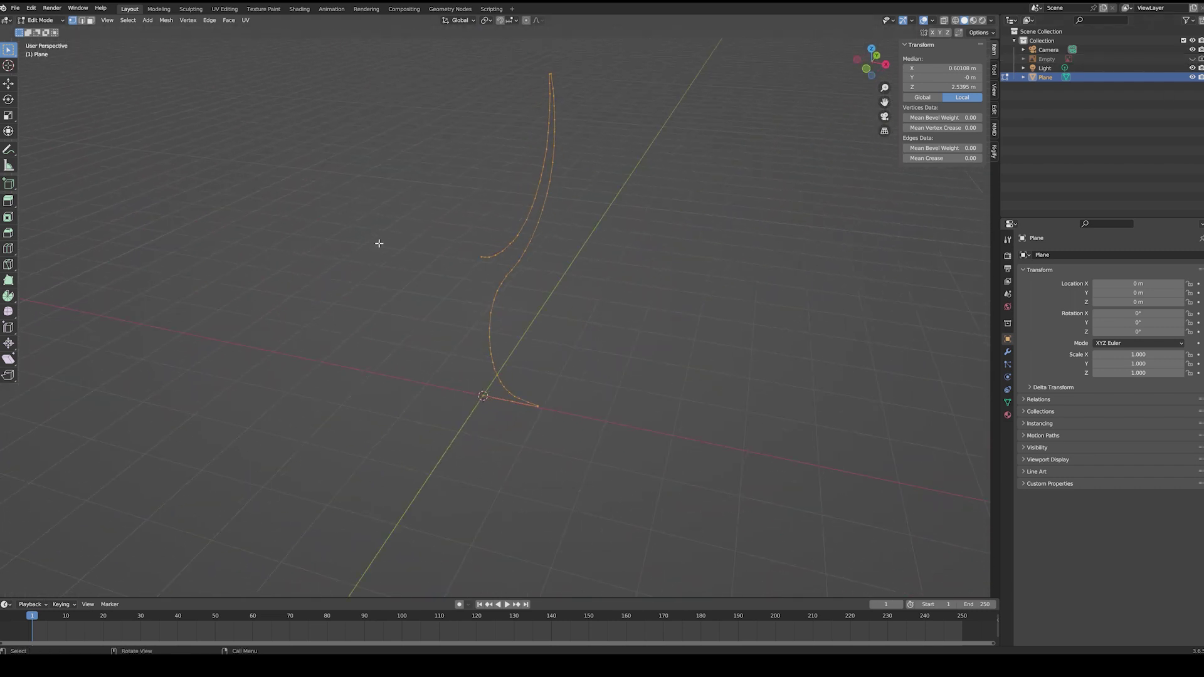
{"action": "left_click", "coordinate": [8, 296]}
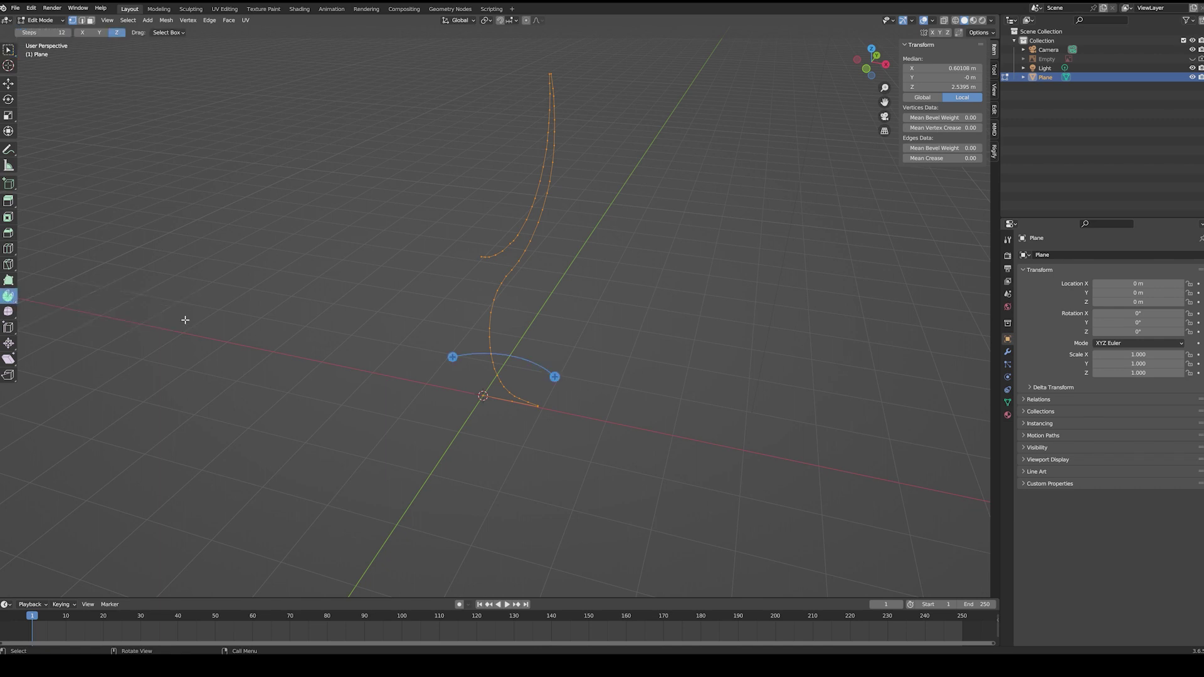
{"action": "mouse_move", "coordinate": [582, 357]}
{"action": "middle_mouse_down"}
{"action": "mouse_move", "coordinate": [589, 374]}
{"action": "mouse_move", "coordinate": [575, 373]}
{"action": "middle_mouse_up"}
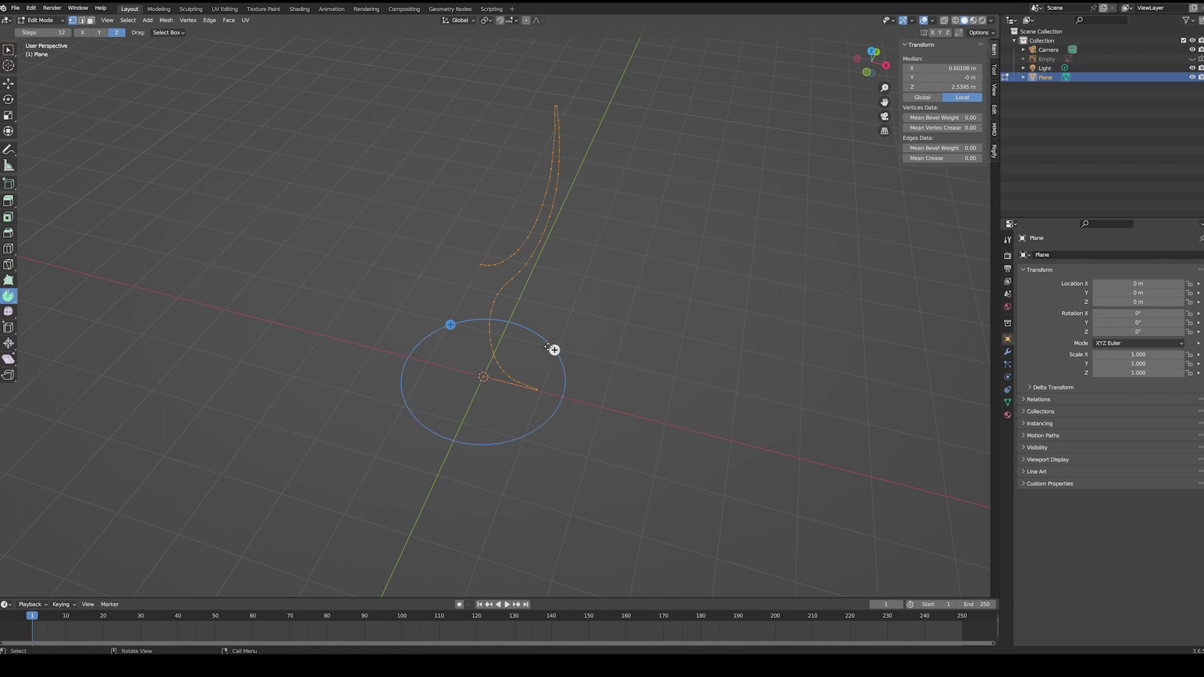
- Test a partial spin of the profile around the centre axis, then undo it
{"action": "left_click_drag", "start_coordinate": [553, 350], "coordinate": [427, 404]}
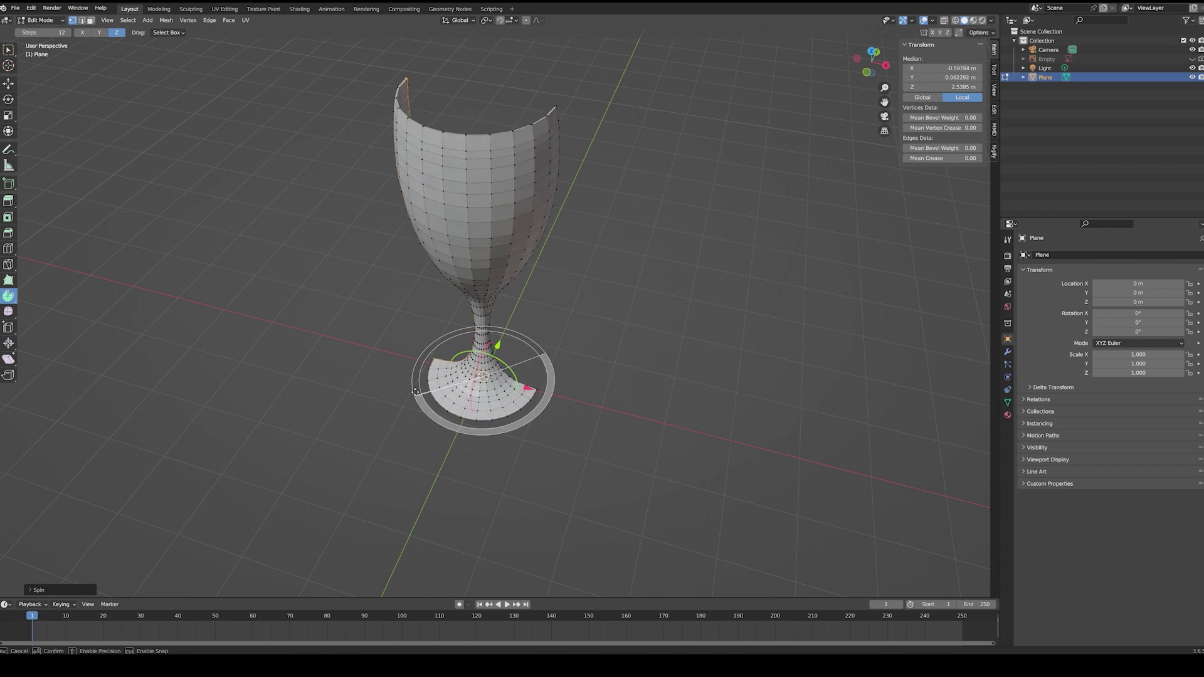
{"action": "left_click_drag", "start_coordinate": [409, 353], "coordinate": [580, 427]}
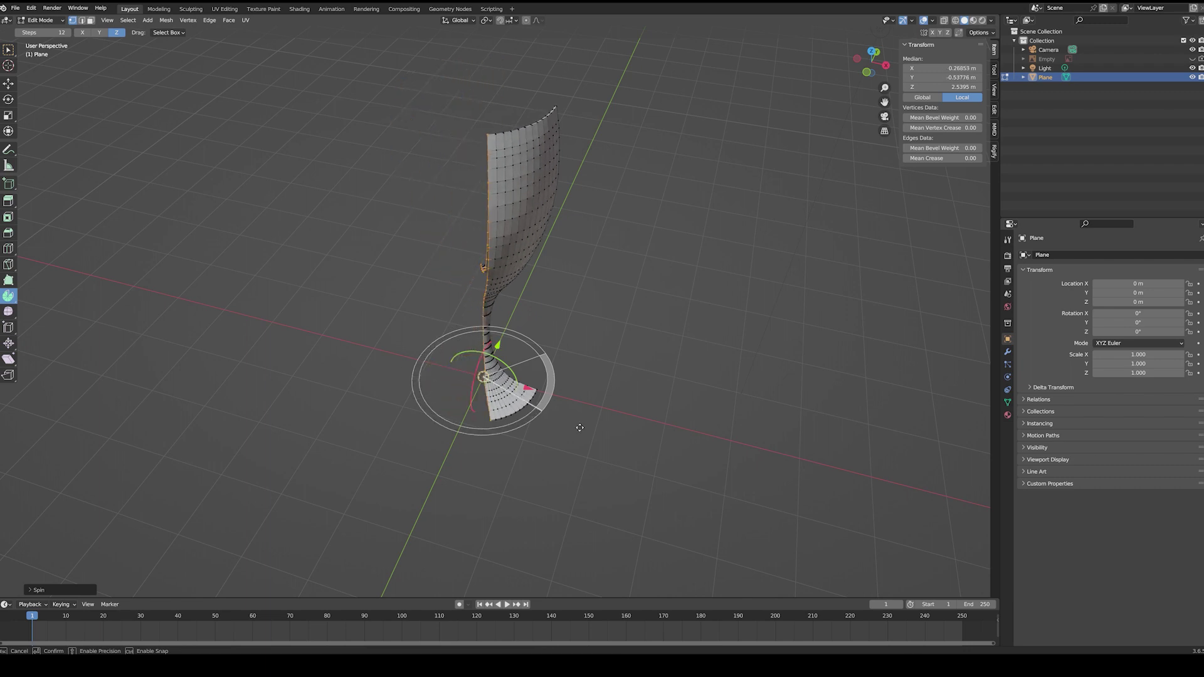
{"action": "left_click_drag", "start_coordinate": [610, 380], "coordinate": [548, 354]}
{"action": "key", "text": "ctrl+z"}
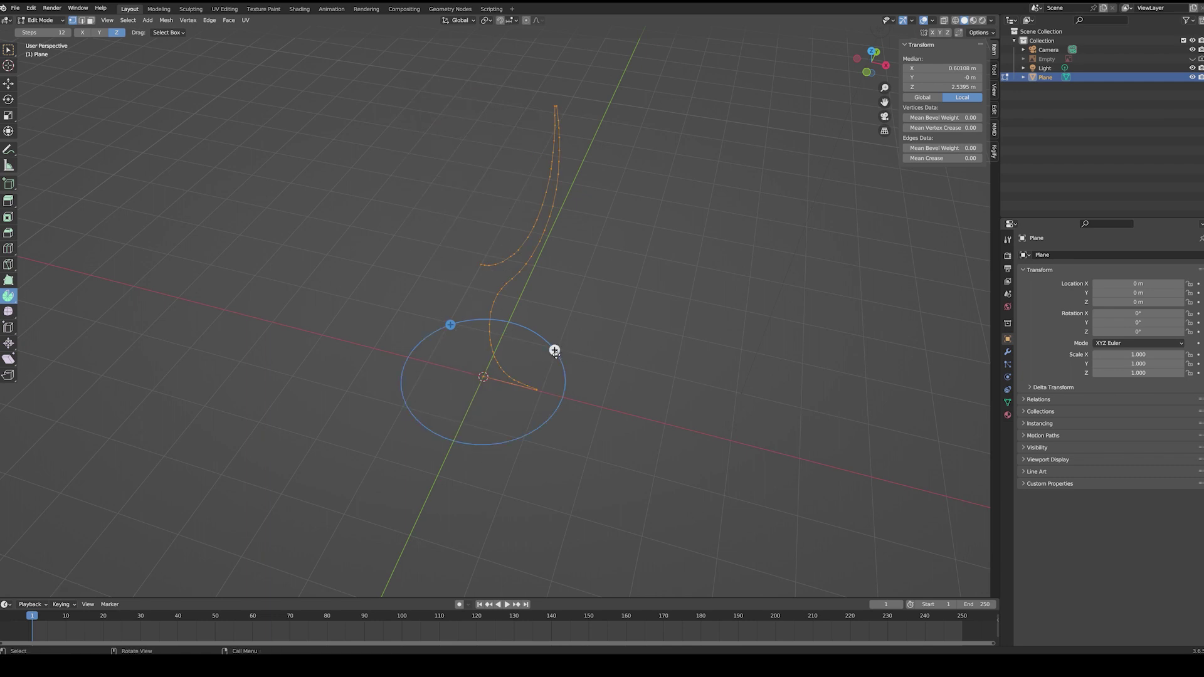
- Spin the profile a full 360° around the centre axis
{"action": "left_click_drag", "start_coordinate": [552, 349], "coordinate": [558, 329]}
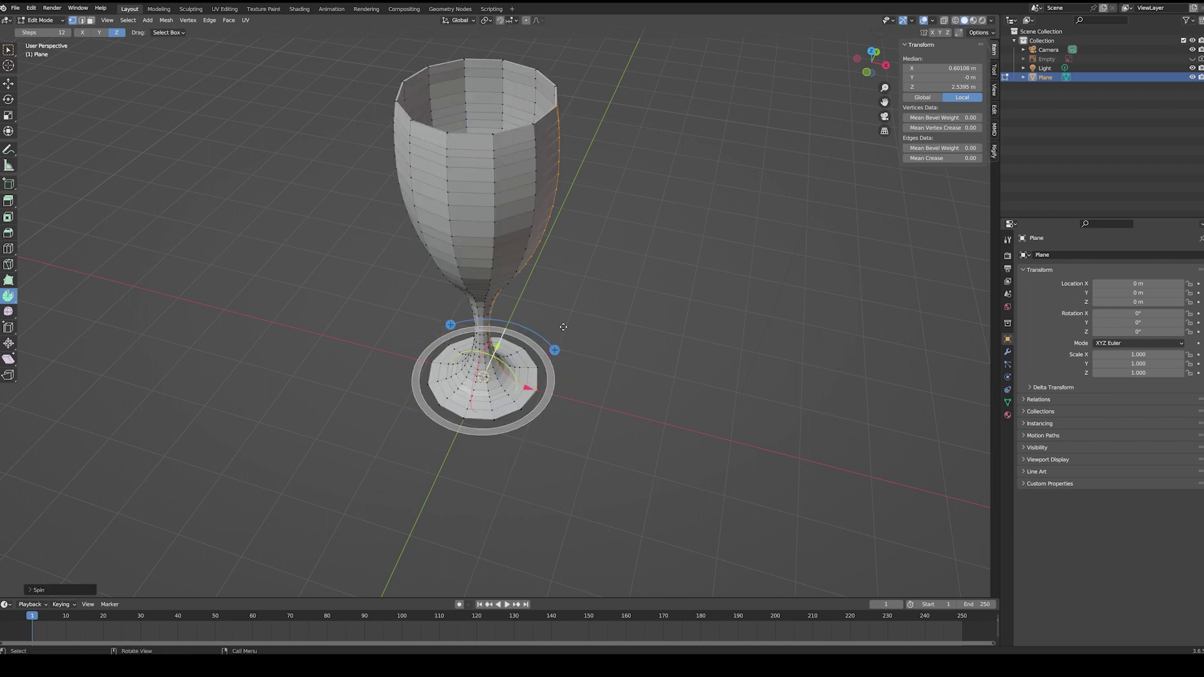
{"action": "middle_click_drag", "start_coordinate": [514, 289], "coordinate": [452, 224]}
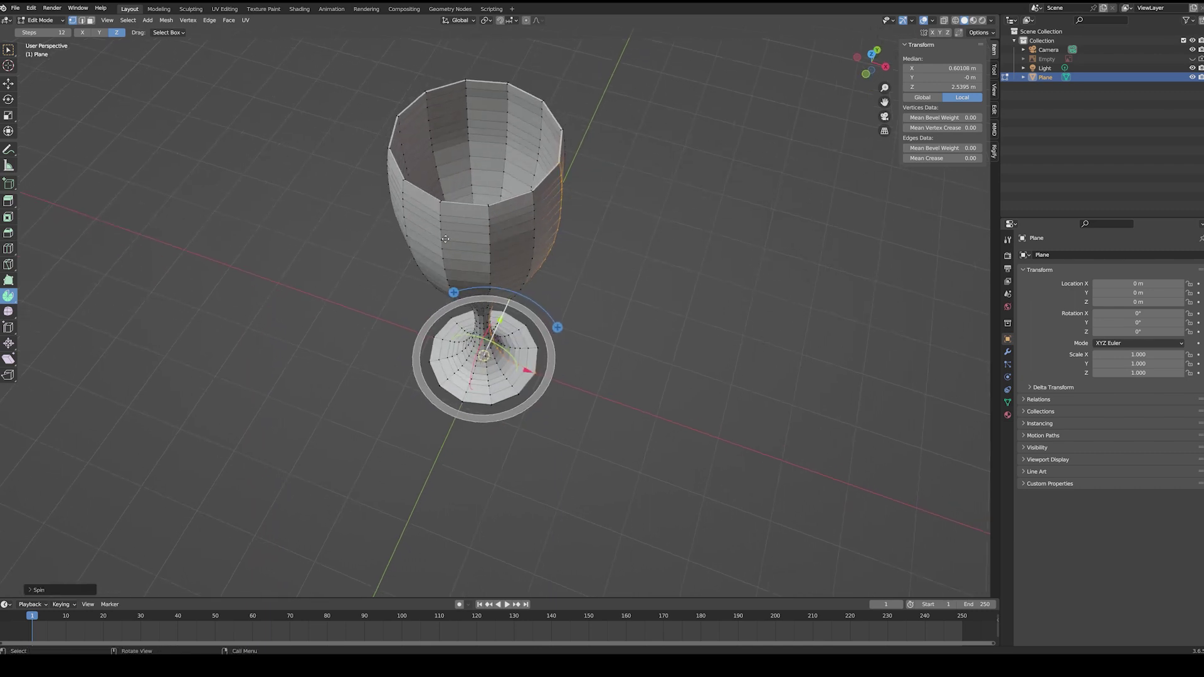
{"action": "left_click", "coordinate": [30, 590]}
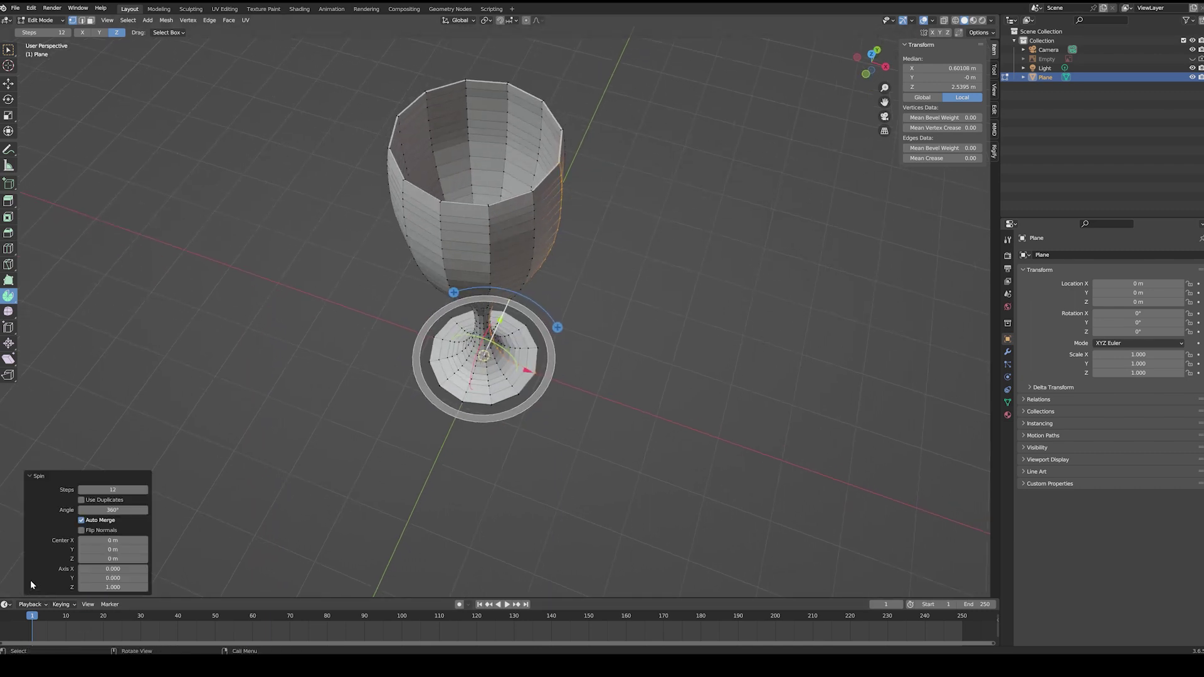
- Set the Spin steps to 24 and clear the selection
{"action": "left_click", "coordinate": [146, 489]}
{"action": "left_click", "coordinate": [146, 489]}
{"action": "left_click", "coordinate": [146, 489]}
{"action": "left_click", "coordinate": [146, 489]}
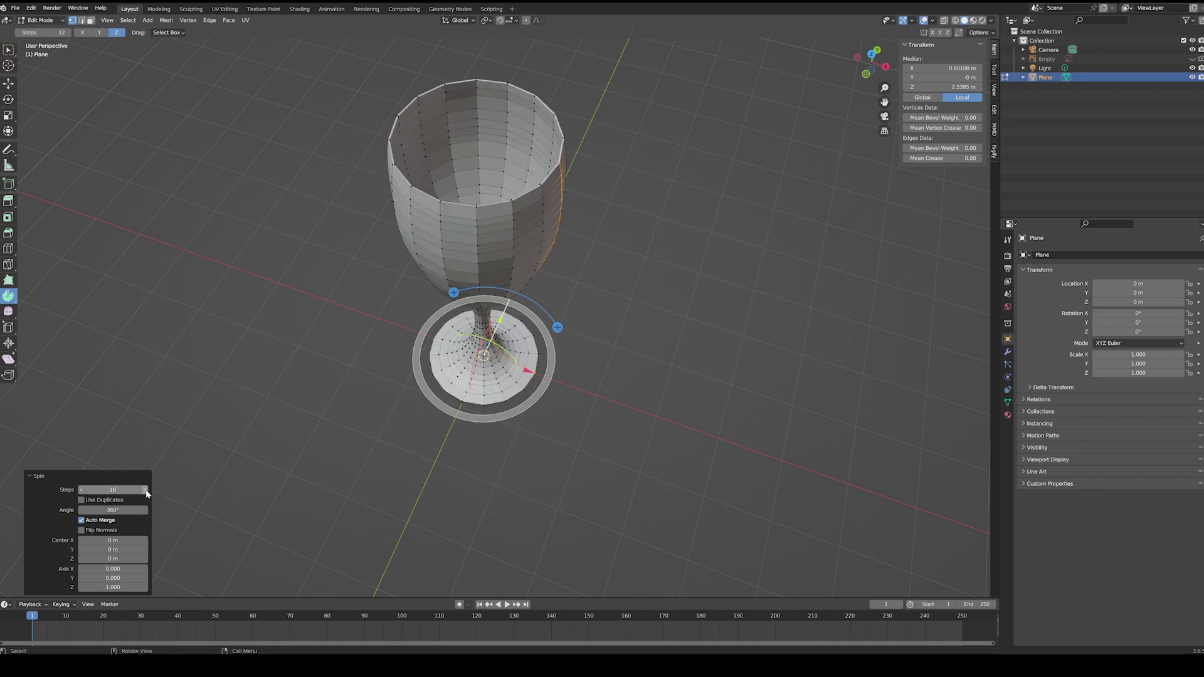
{"action": "left_click", "coordinate": [145, 489]}
{"action": "left_click", "coordinate": [112, 489]}
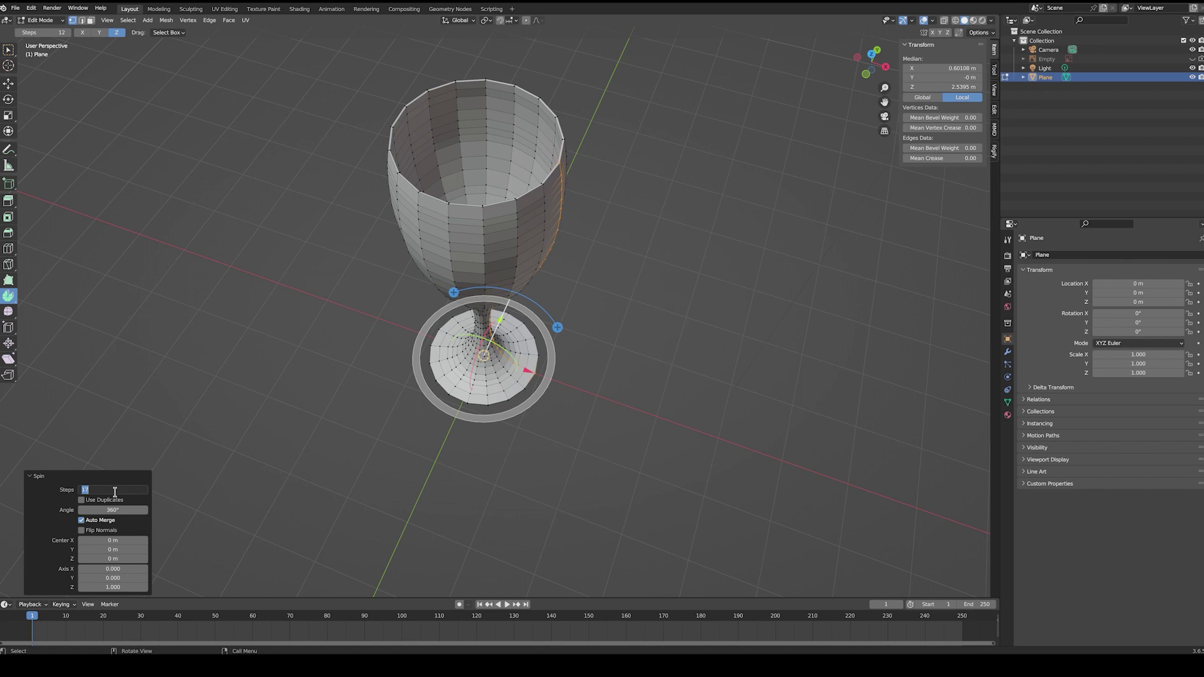
{"action": "type", "text": "24"}
{"action": "key", "text": "Return"}
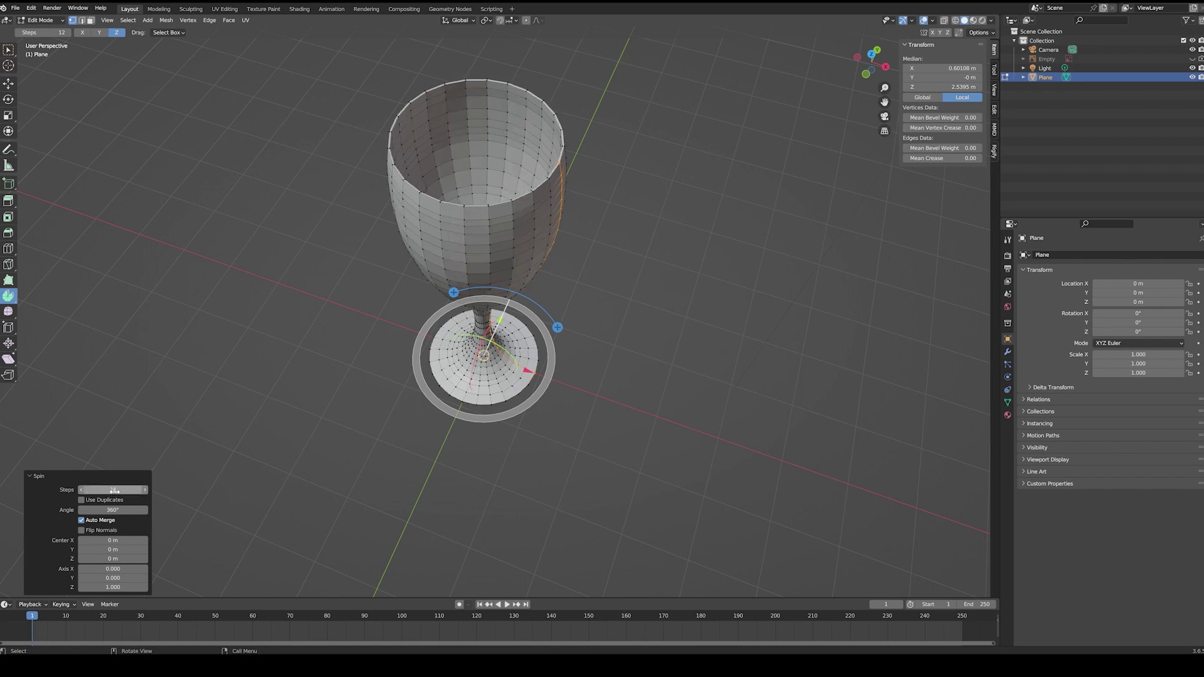
{"action": "middle_click_drag", "start_coordinate": [420, 405], "coordinate": [477, 435]}
{"action": "left_click", "coordinate": [466, 466]}
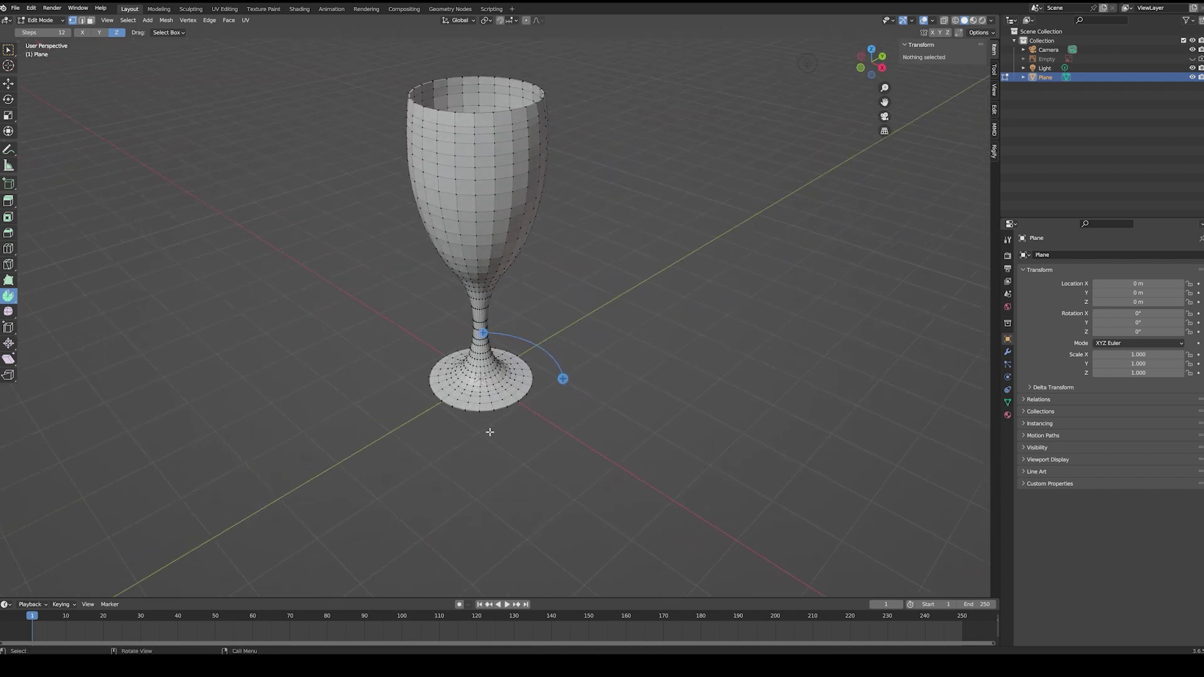
{"action": "middle_click_drag", "start_coordinate": [502, 498], "coordinate": [562, 309]}
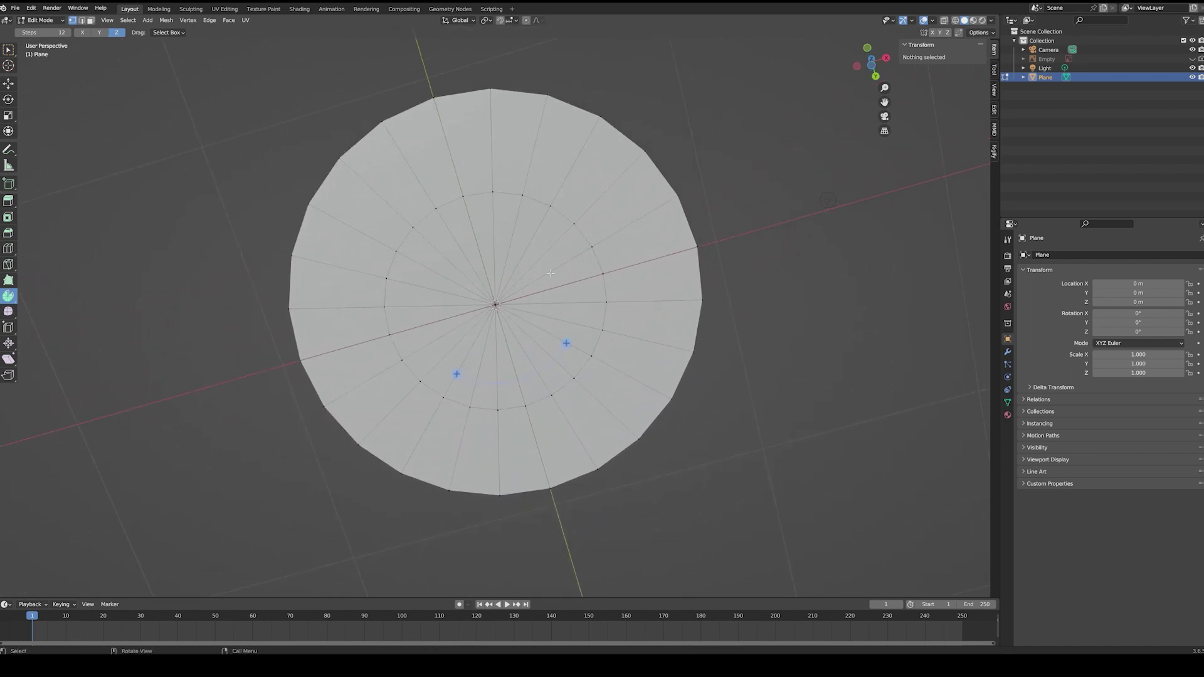
{"action": "scroll", "coordinate": [540, 301], "scroll_direction": "up", "scroll_amount": 3}
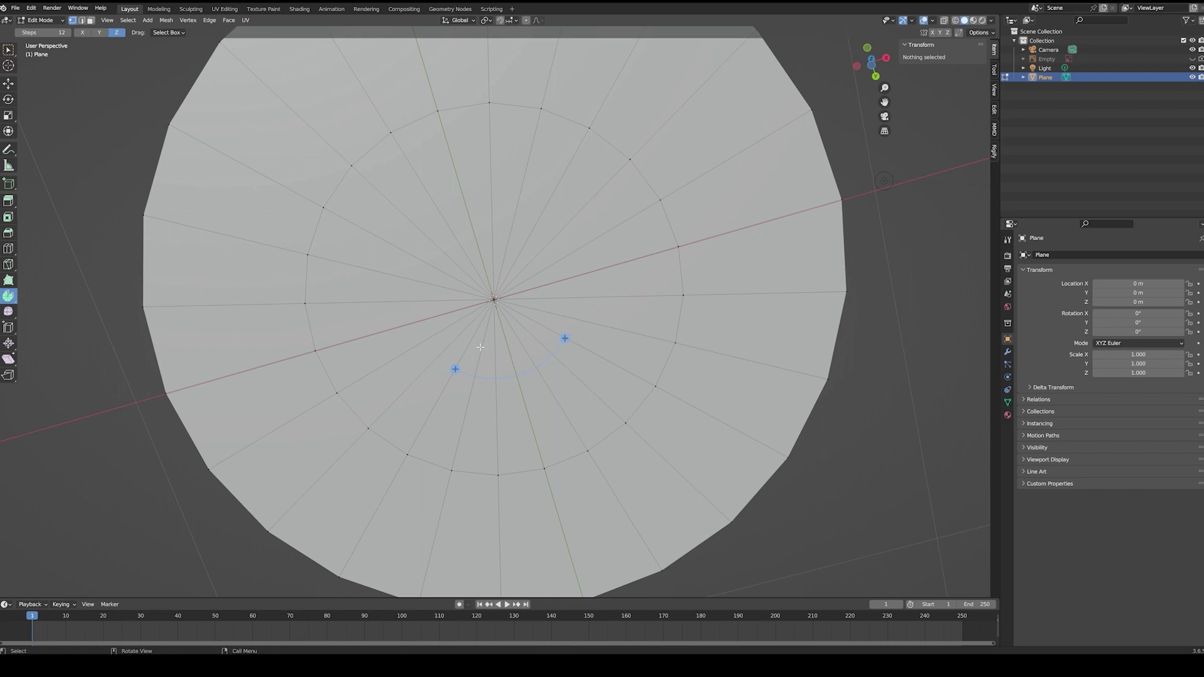
{"action": "left_click", "coordinate": [495, 301]}
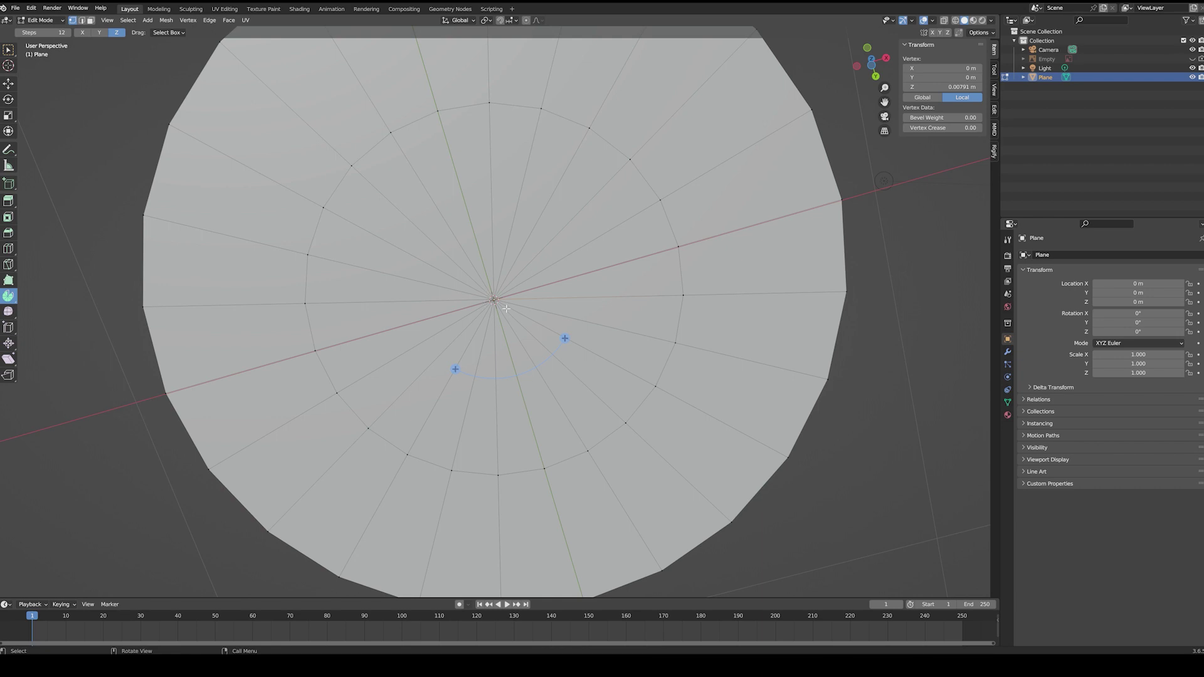
{"action": "key", "text": "g"}
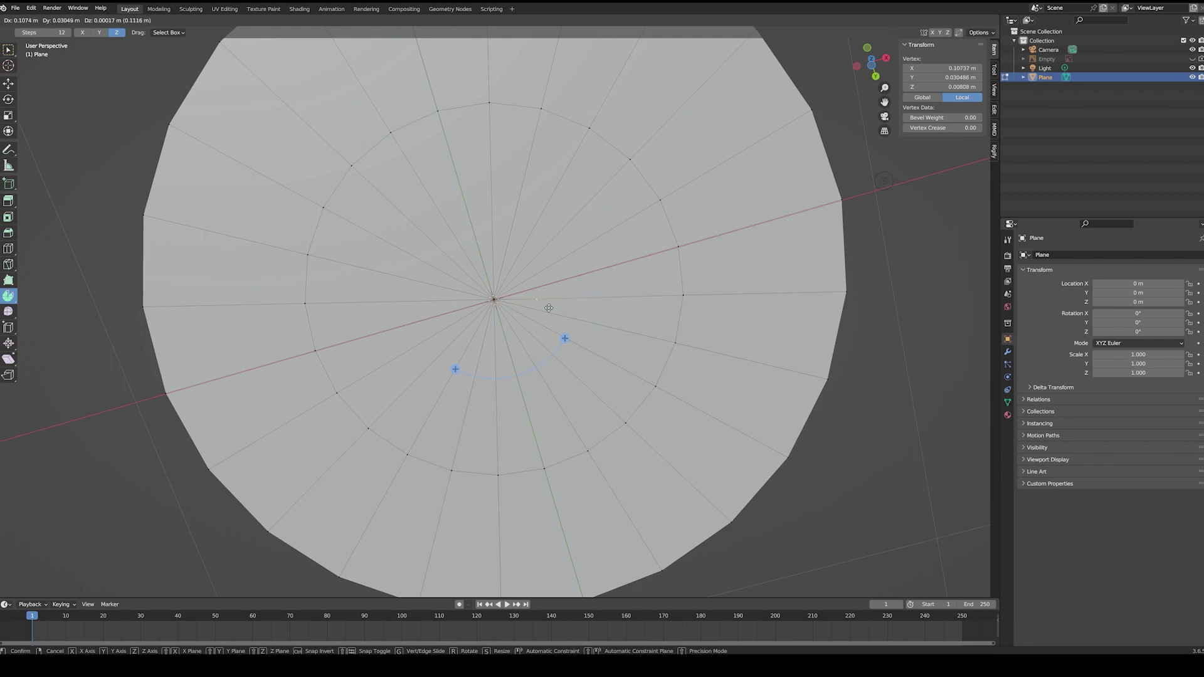
{"action": "left_click", "coordinate": [549, 308]}
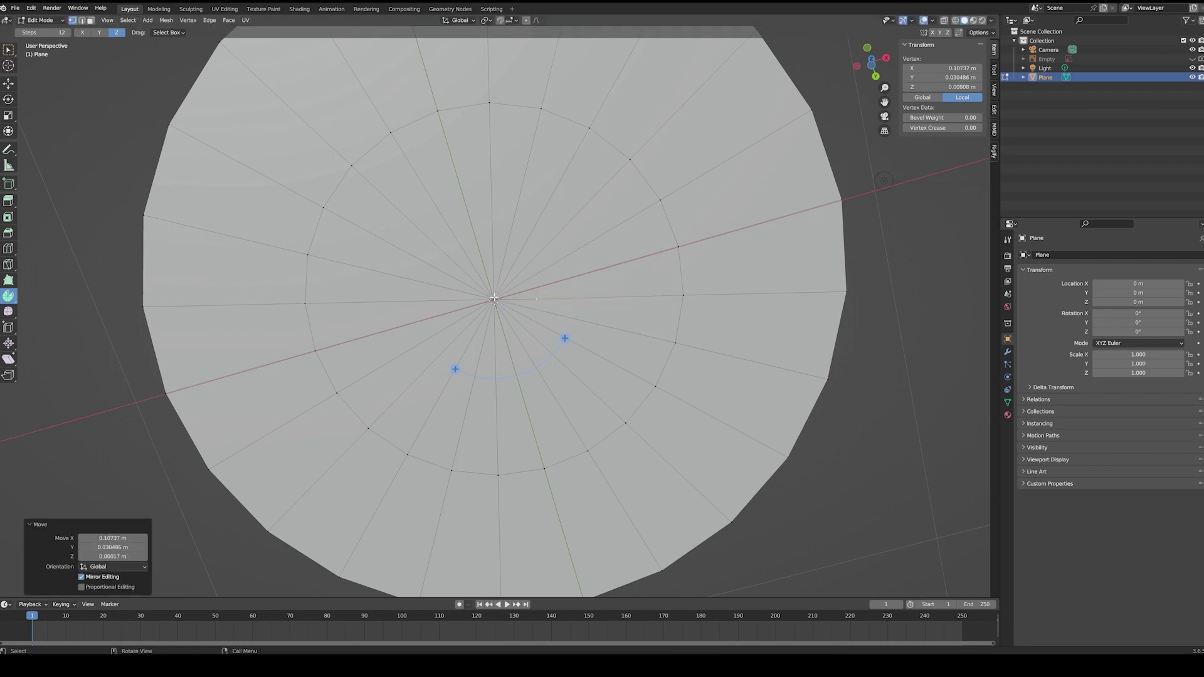
{"action": "left_click", "coordinate": [494, 302]}
{"action": "middle_click_drag", "start_coordinate": [493, 302], "coordinate": [514, 345]}
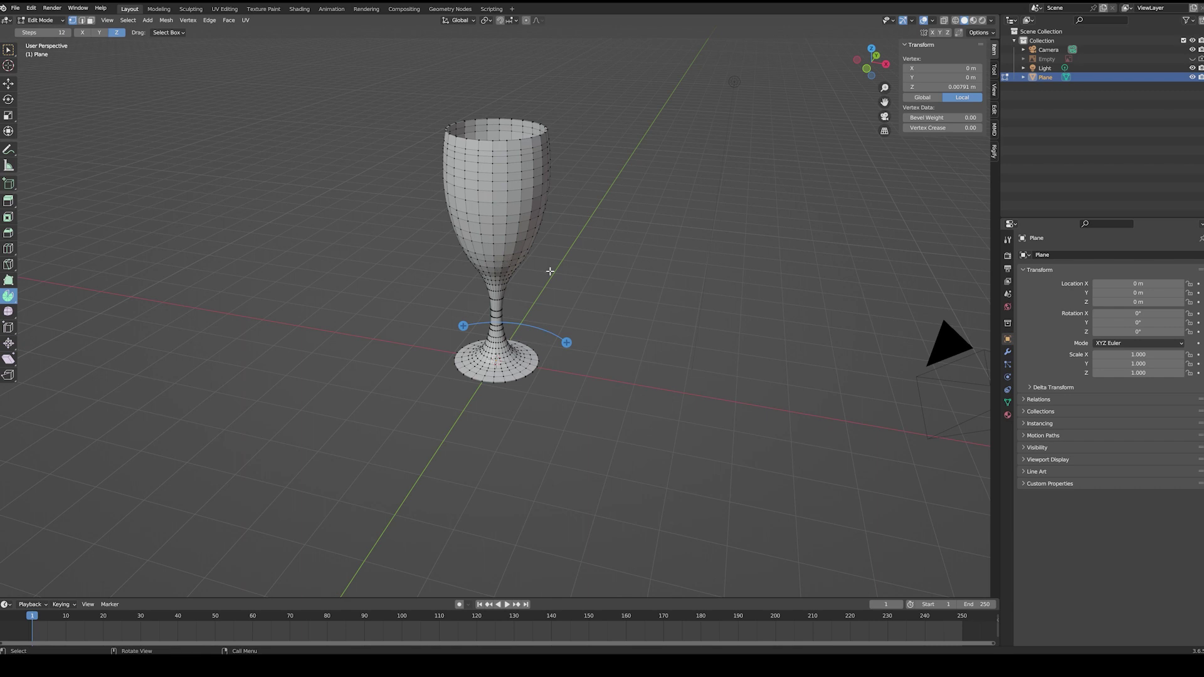
{"action": "key", "text": "a"}
{"action": "key", "text": "m"}
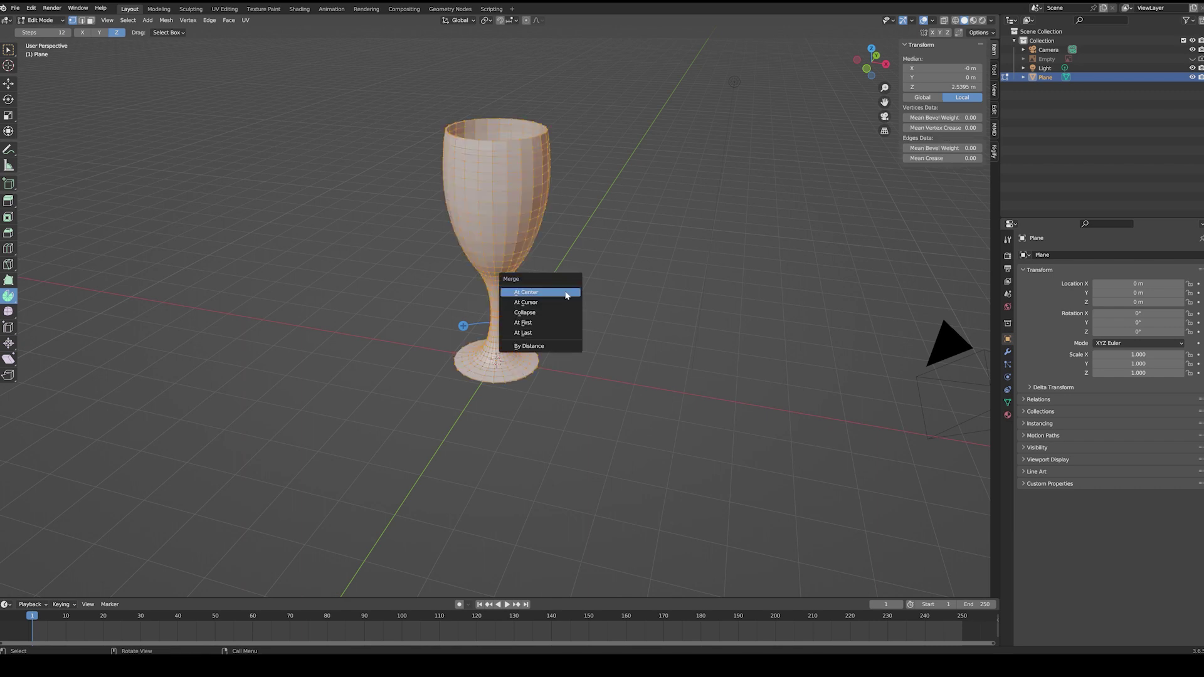
{"action": "left_click", "coordinate": [543, 347]}
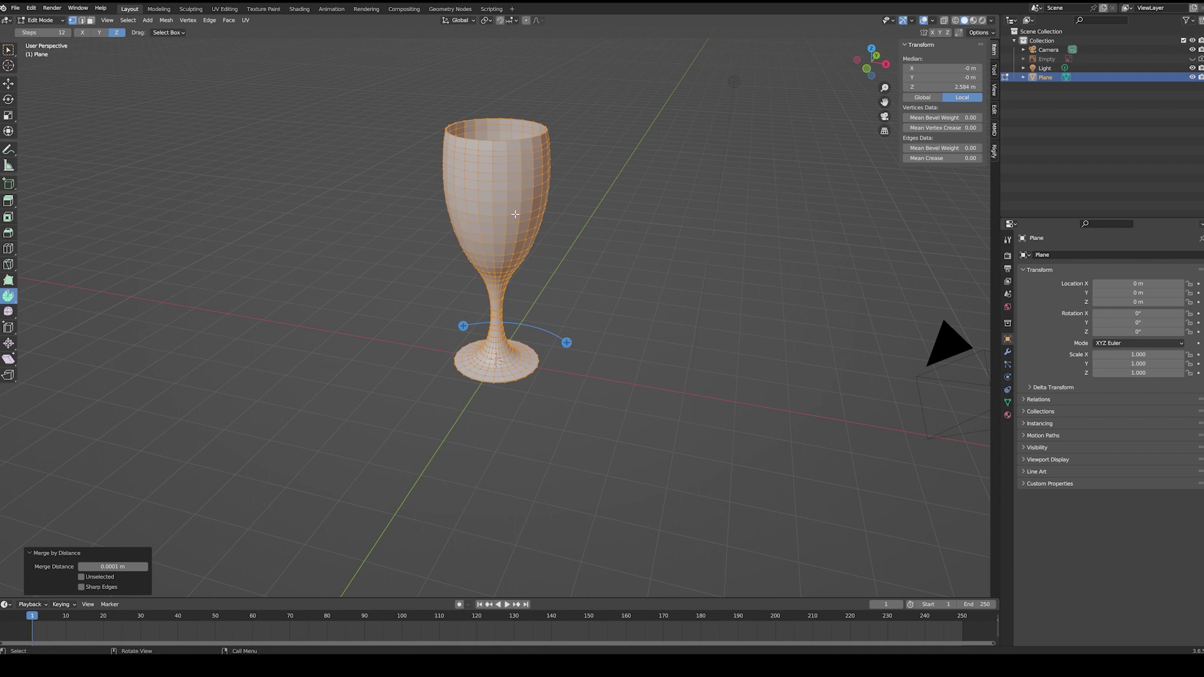
{"action": "middle_click_drag", "start_coordinate": [504, 405], "coordinate": [521, 388]}
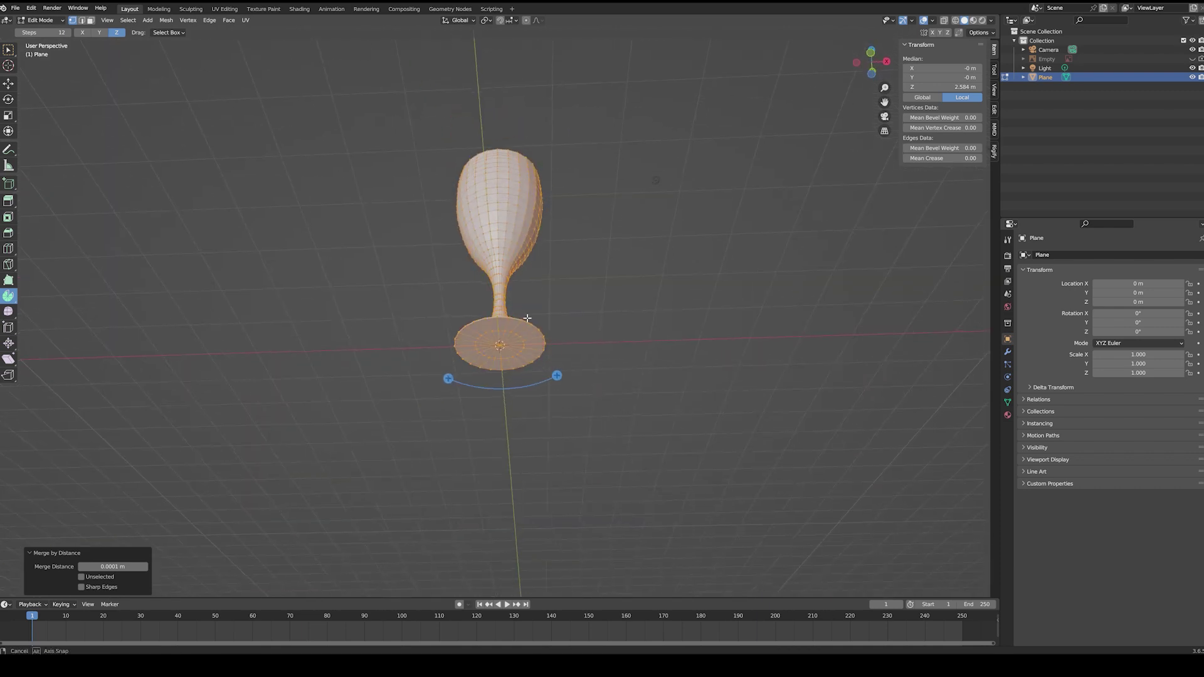
{"action": "scroll", "coordinate": [521, 387], "scroll_direction": "up", "scroll_amount": 4}
{"action": "left_click", "coordinate": [524, 419]}
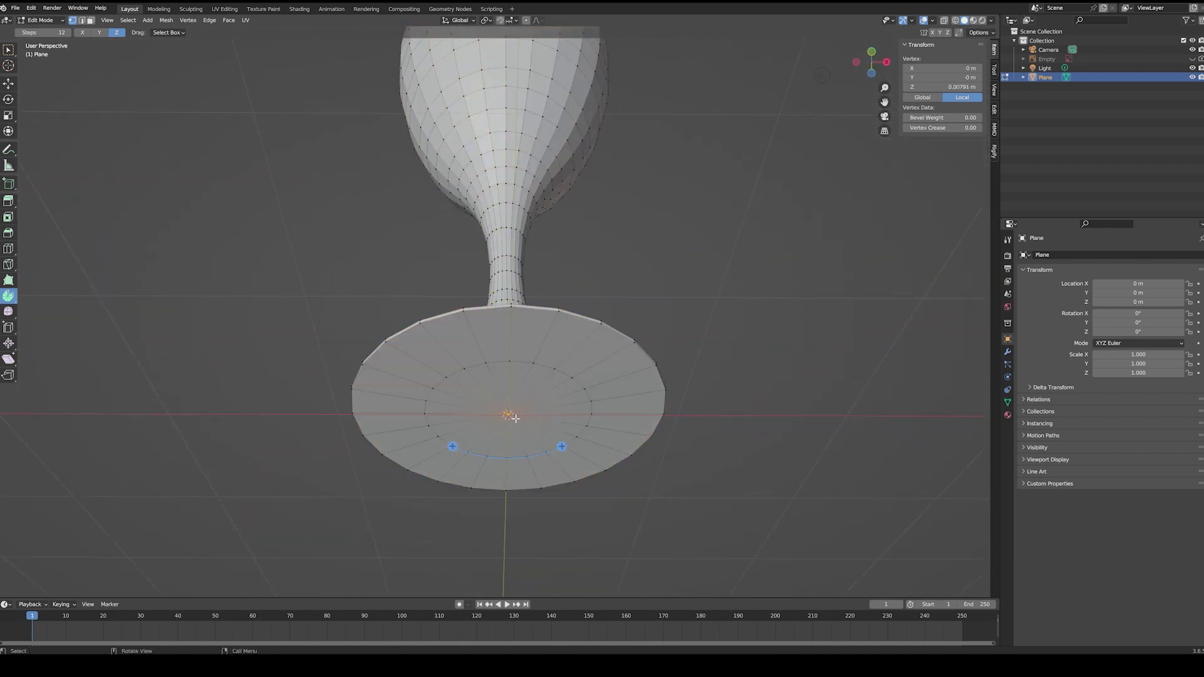
{"action": "key", "text": "g"}
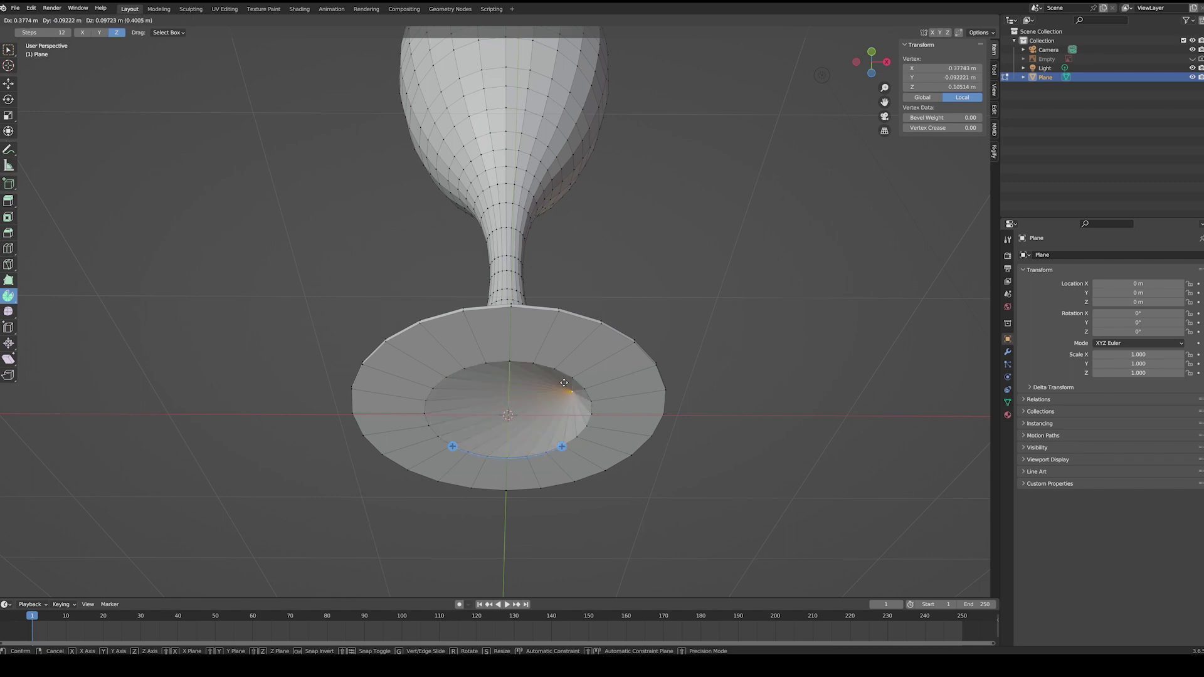
{"action": "right_click", "coordinate": [496, 418]}
{"action": "middle_click_drag", "start_coordinate": [675, 263], "coordinate": [647, 352]}
{"action": "scroll", "coordinate": [646, 351], "scroll_direction": "down", "scroll_amount": 4}
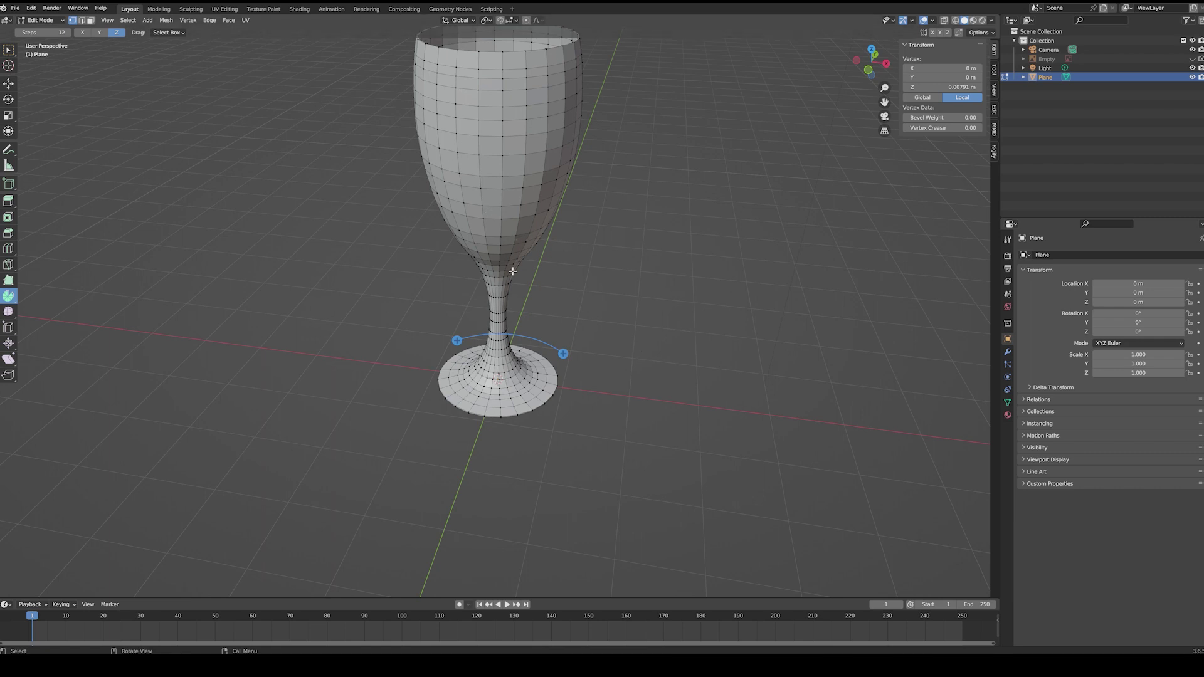
{"action": "scroll", "coordinate": [513, 271], "scroll_direction": "down", "scroll_amount": 2}
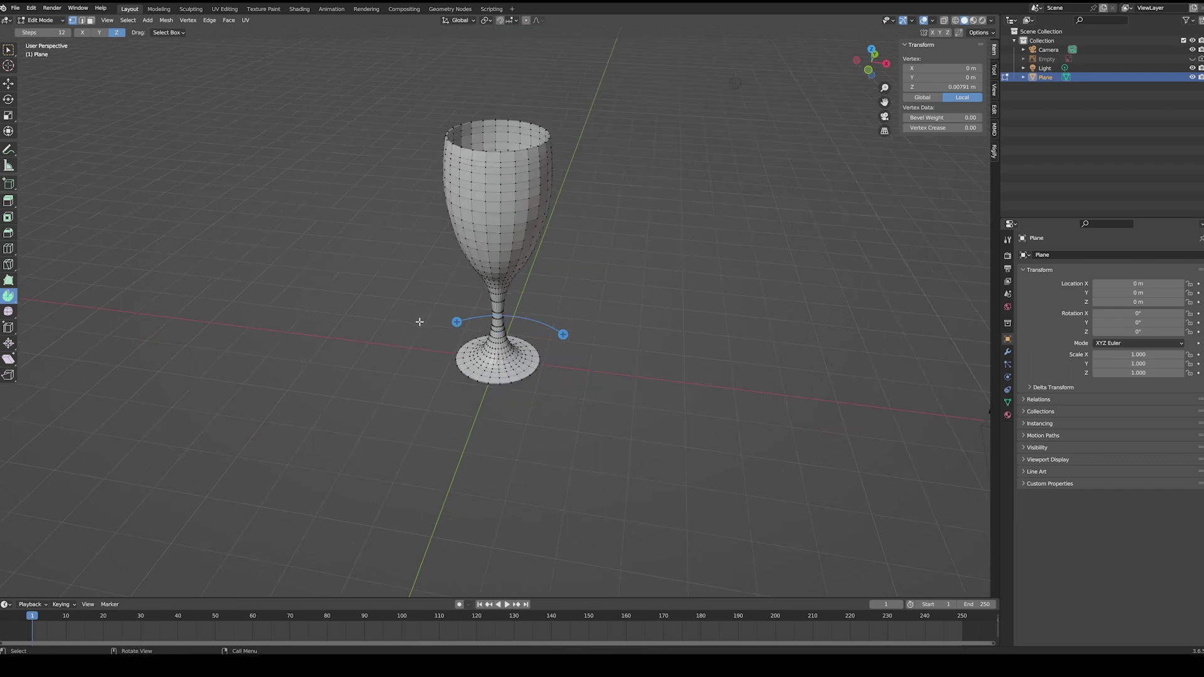
- Return to Object Mode and apply Shade Smooth to the glass
{"action": "key", "text": "Tab"}
{"action": "right_click", "coordinate": [527, 211]}
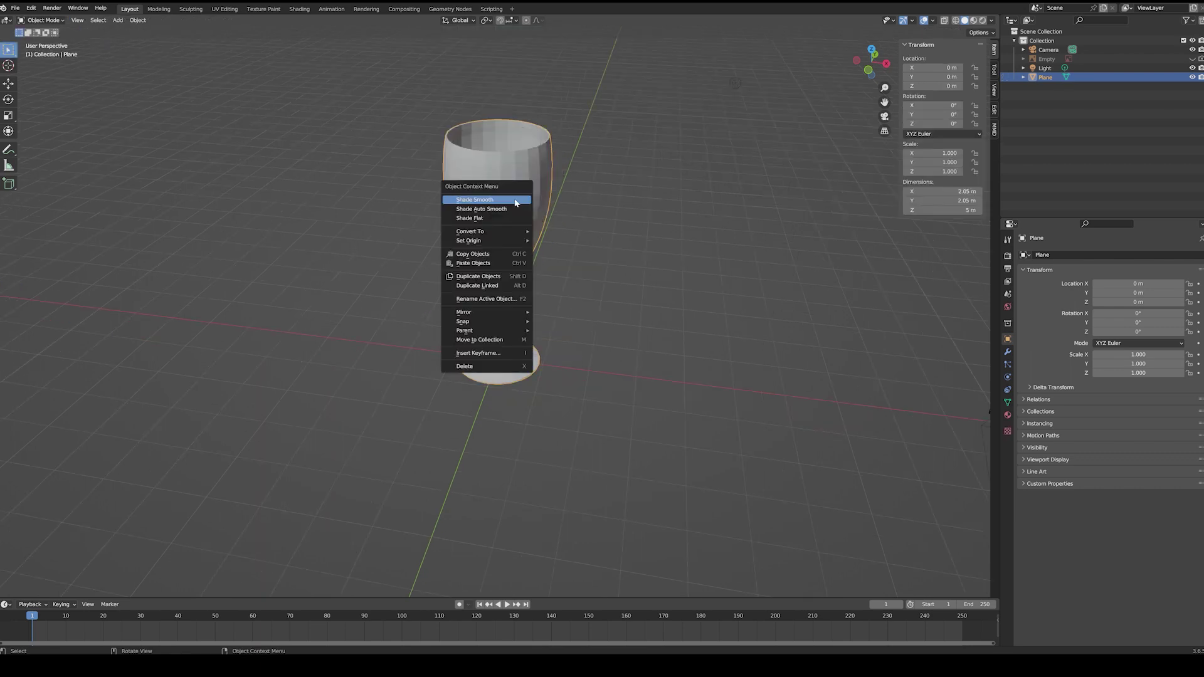
{"action": "left_click", "coordinate": [517, 200]}
{"action": "left_click", "coordinate": [595, 231]}
{"action": "middle_click_drag", "start_coordinate": [596, 231], "coordinate": [529, 269]}
{"action": "scroll", "coordinate": [519, 256], "scroll_direction": "up", "scroll_amount": 5}
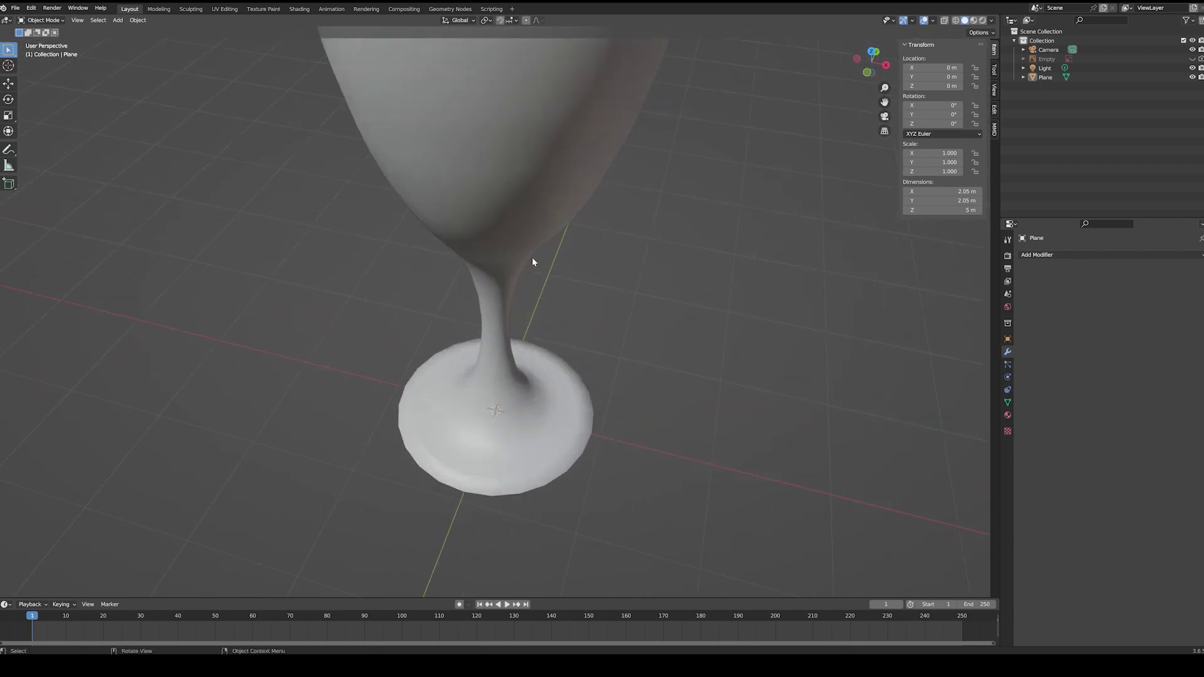
{"action": "scroll", "coordinate": [532, 257], "scroll_direction": "down", "scroll_amount": 4}
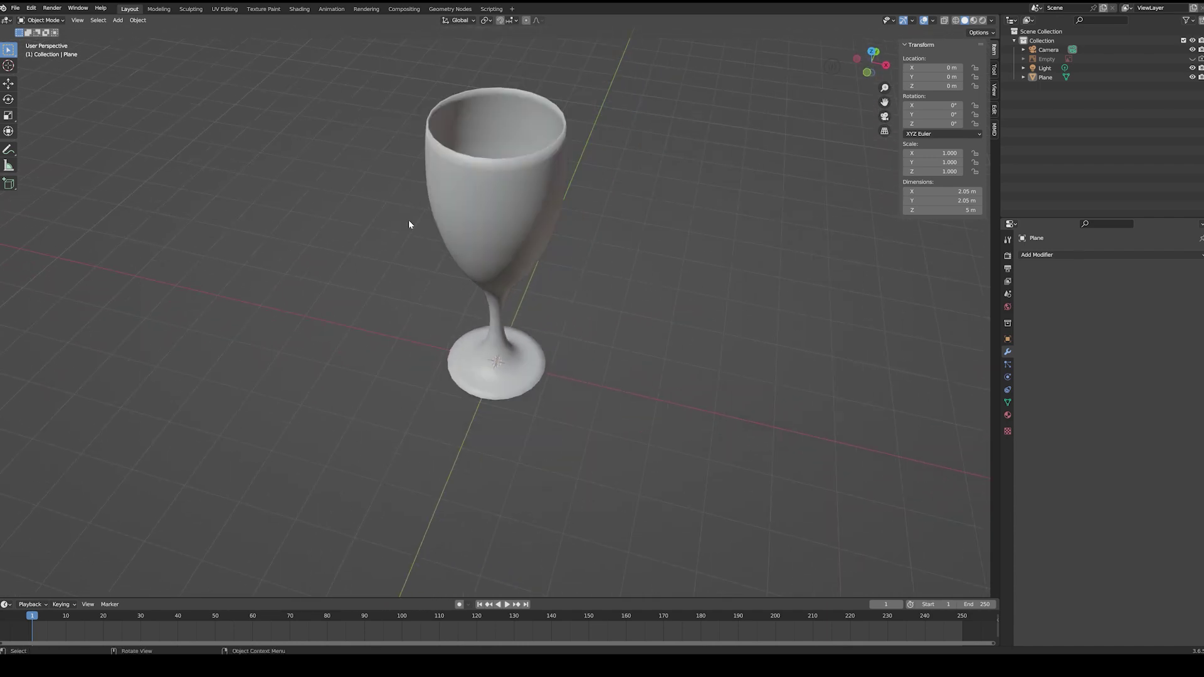
- Add a Subdivision Surface modifier at level 2 to the glass
{"action": "left_click", "coordinate": [1077, 254]}
{"action": "left_click", "coordinate": [1045, 426]}
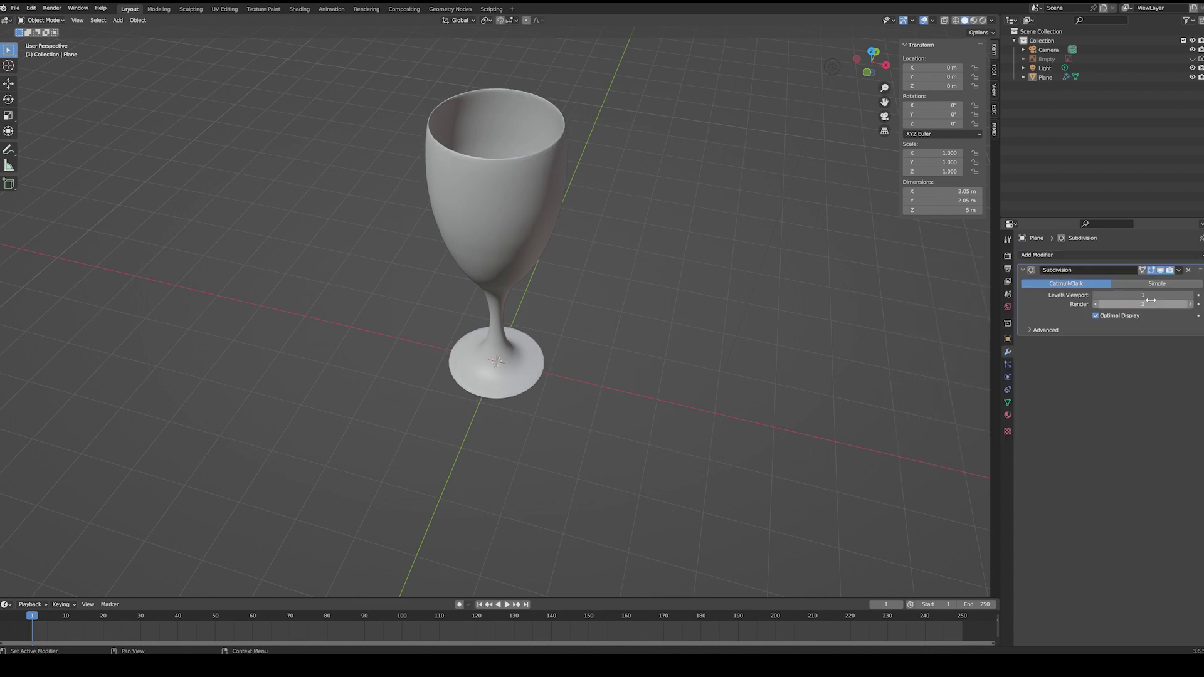
{"action": "mouse_move", "coordinate": [623, 261]}
{"action": "middle_mouse_down"}
{"action": "mouse_move", "coordinate": [575, 266]}
{"action": "mouse_move", "coordinate": [637, 263]}
{"action": "middle_mouse_up"}
{"action": "scroll", "coordinate": [538, 164], "scroll_direction": "up", "scroll_amount": 4}
{"action": "scroll", "coordinate": [539, 160], "scroll_direction": "down", "scroll_amount": 4}
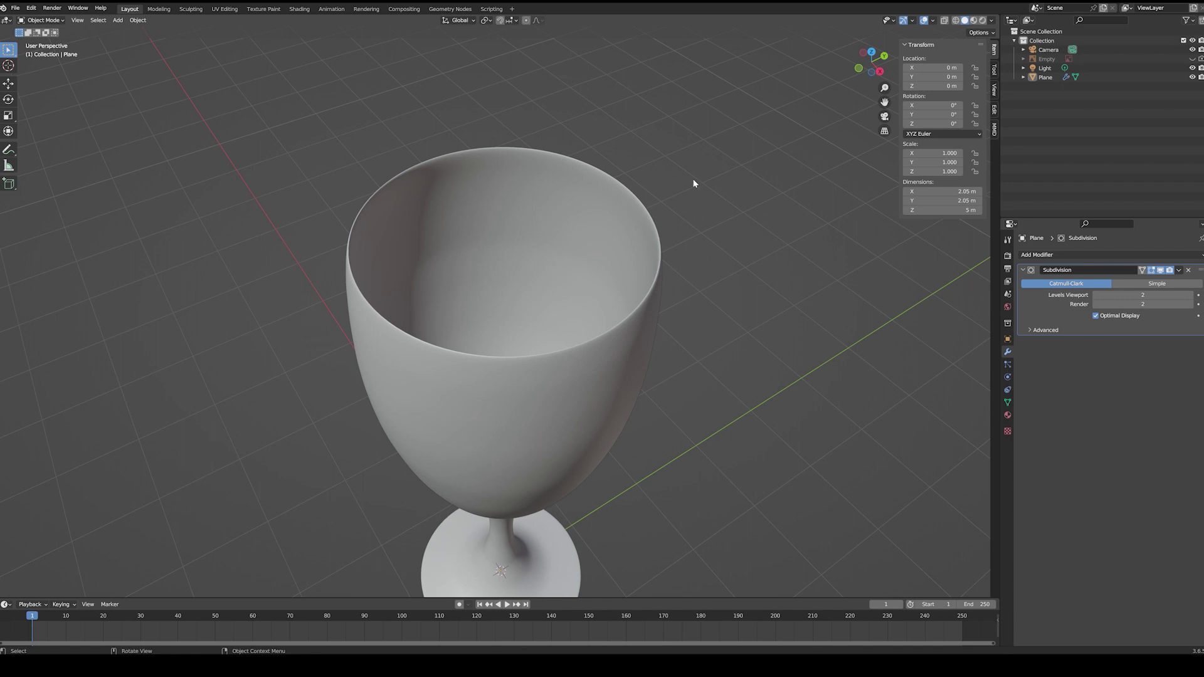
{"action": "scroll", "coordinate": [777, 352], "scroll_direction": "down", "scroll_amount": 5}
{"action": "middle_click_drag", "start_coordinate": [776, 352], "coordinate": [528, 356]}
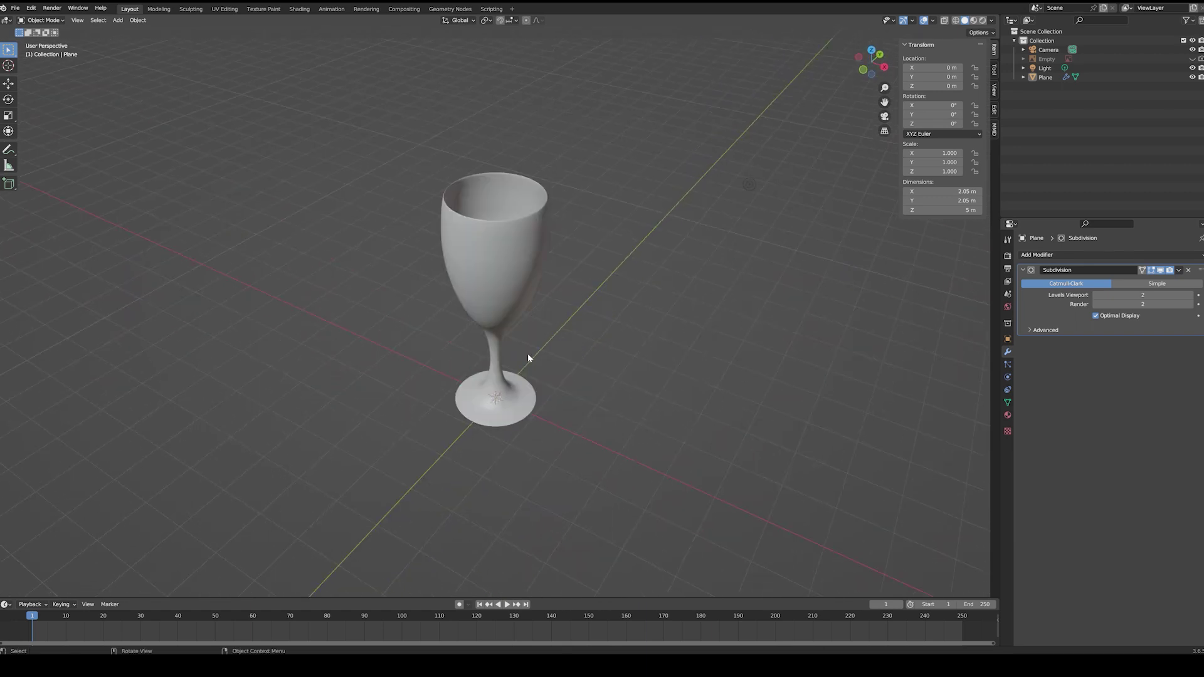
- In the Shading workspace, give the glass a new material with a Glass BSDF surface
{"action": "left_click", "coordinate": [501, 296]}
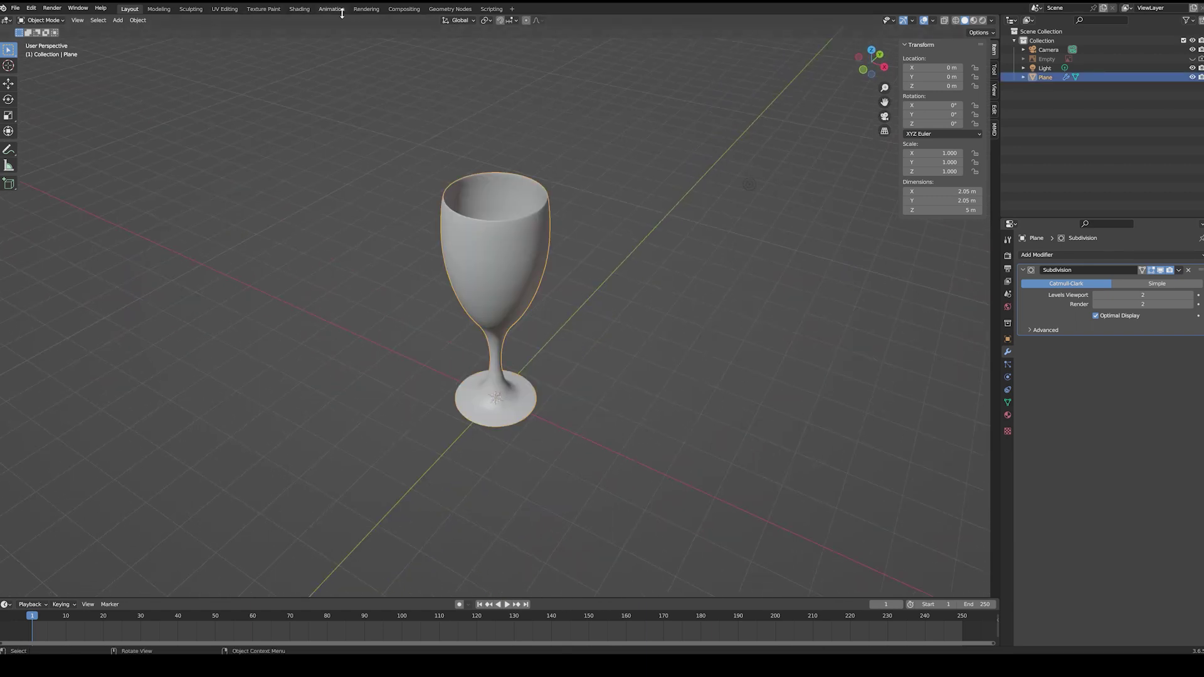
{"action": "left_click", "coordinate": [302, 9]}
{"action": "middle_click_drag", "start_coordinate": [565, 156], "coordinate": [618, 209]}
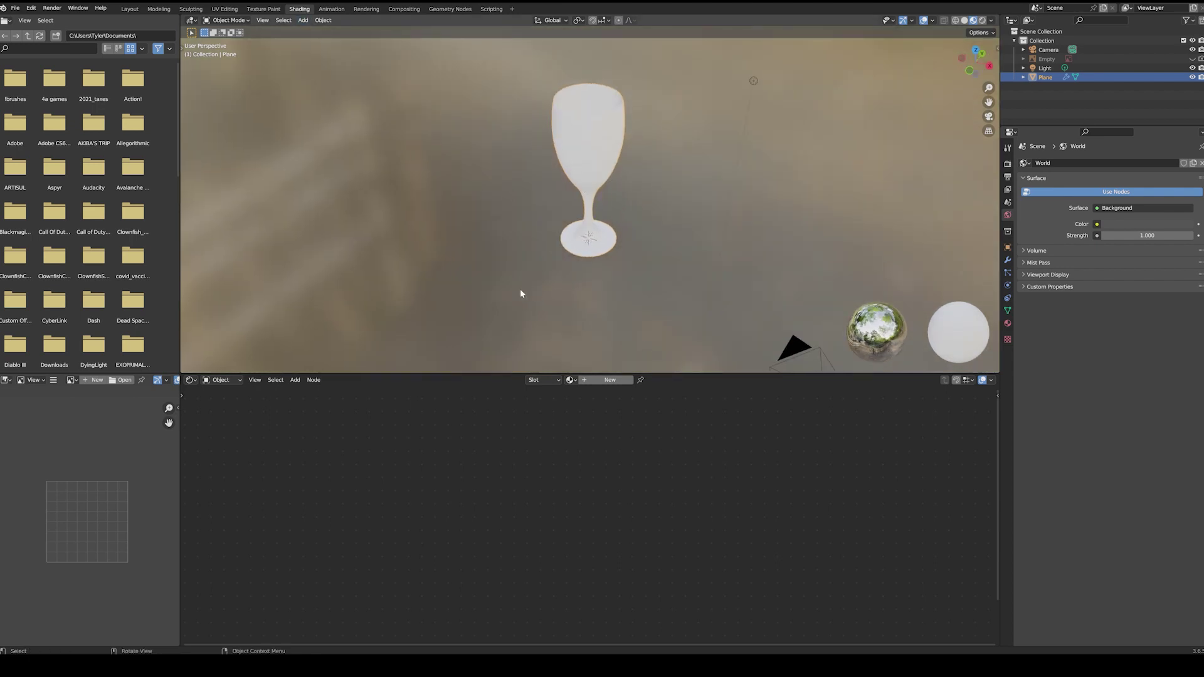
{"action": "left_click", "coordinate": [584, 380]}
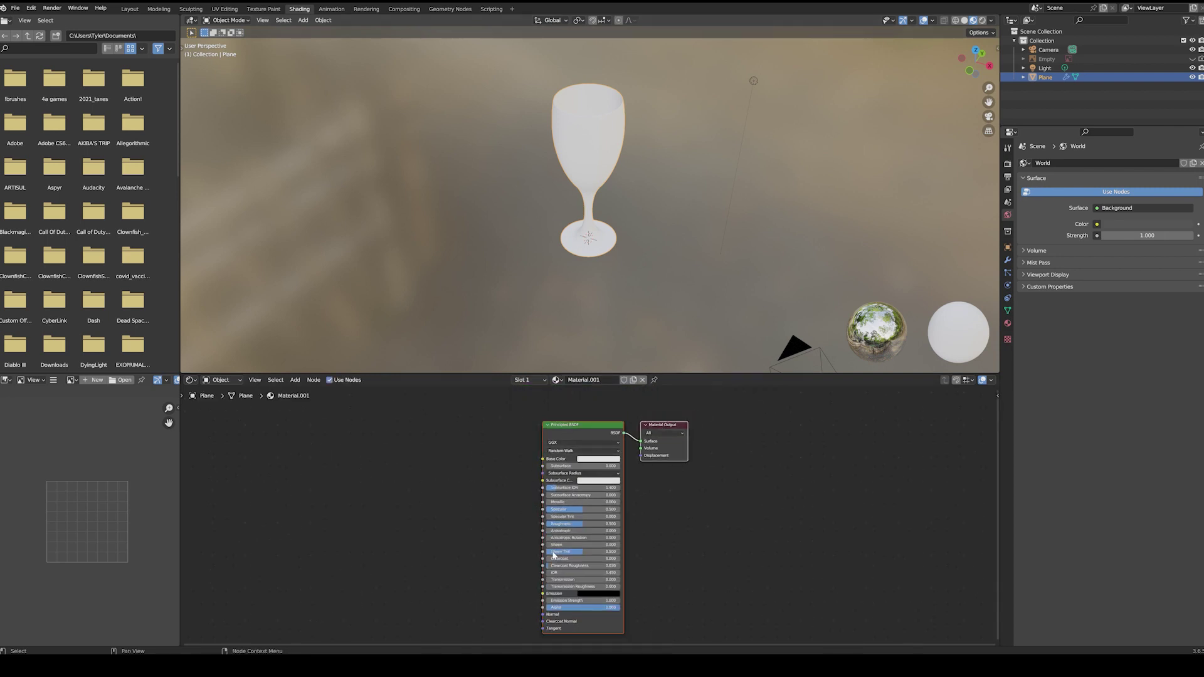
{"action": "left_click", "coordinate": [1008, 323]}
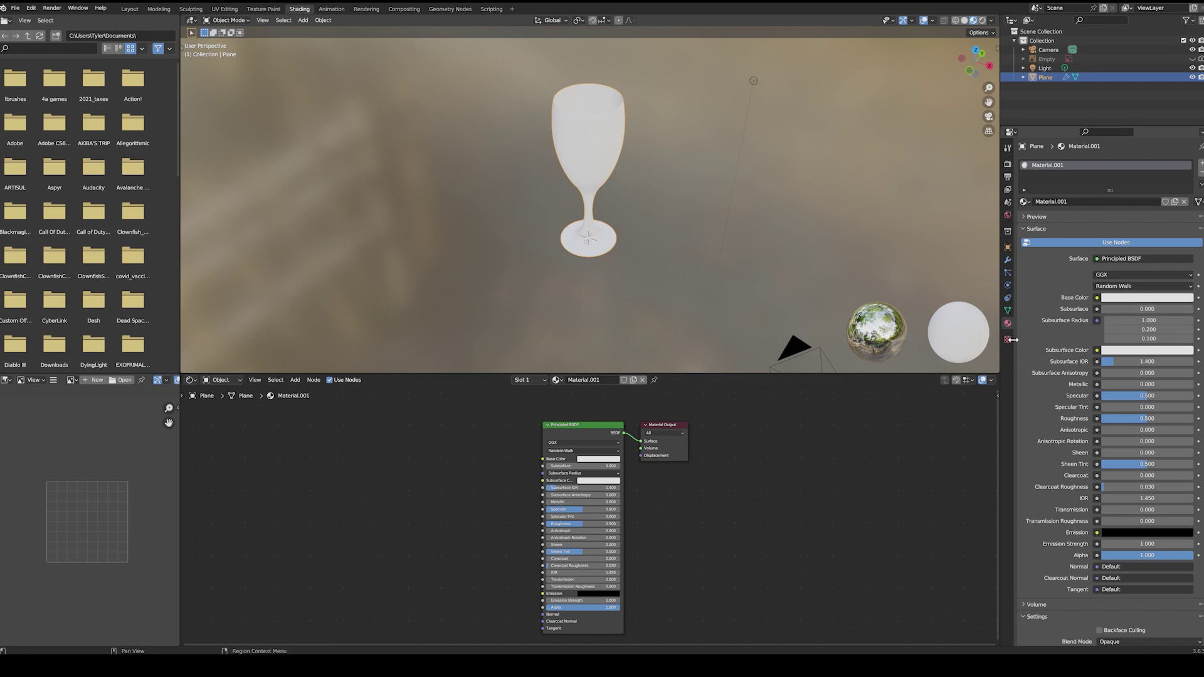
{"action": "left_click", "coordinate": [1127, 259]}
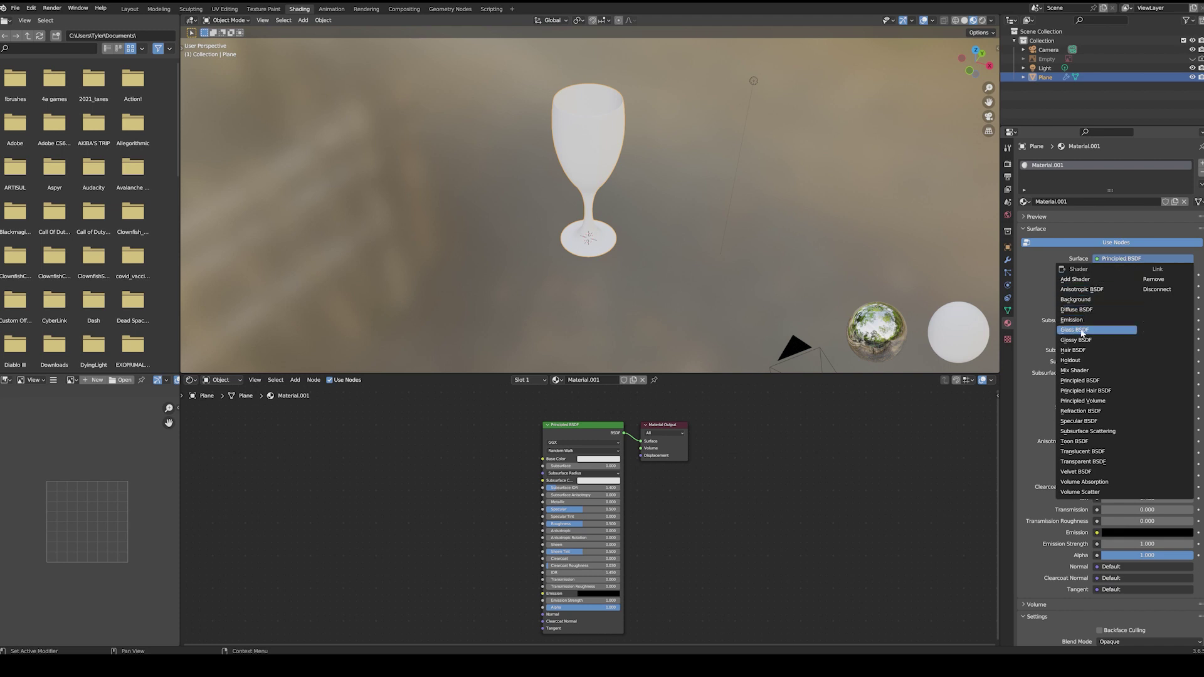
{"action": "left_click", "coordinate": [1082, 330]}
{"action": "middle_click_drag", "start_coordinate": [564, 209], "coordinate": [603, 212]}
{"action": "scroll", "coordinate": [588, 213], "scroll_direction": "up", "scroll_amount": 3}
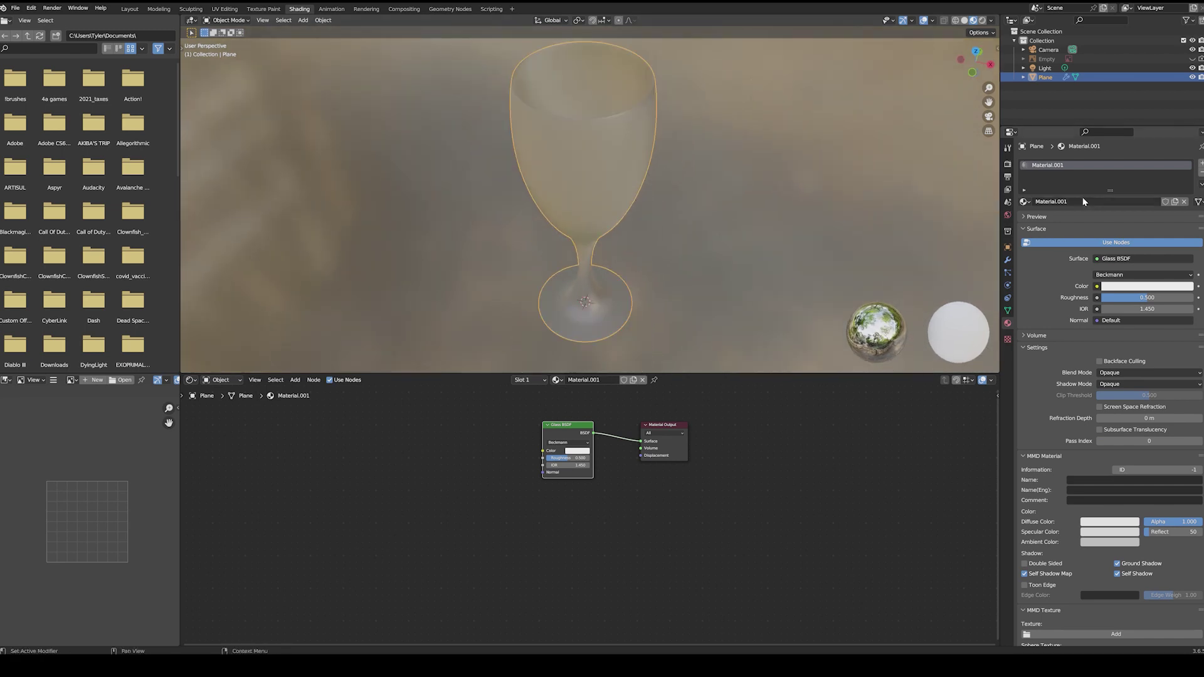
- Set the render engine to Cycles with GPU Compute and preview in Rendered mode
{"action": "left_click", "coordinate": [1008, 164]}
{"action": "left_click", "coordinate": [1134, 164]}
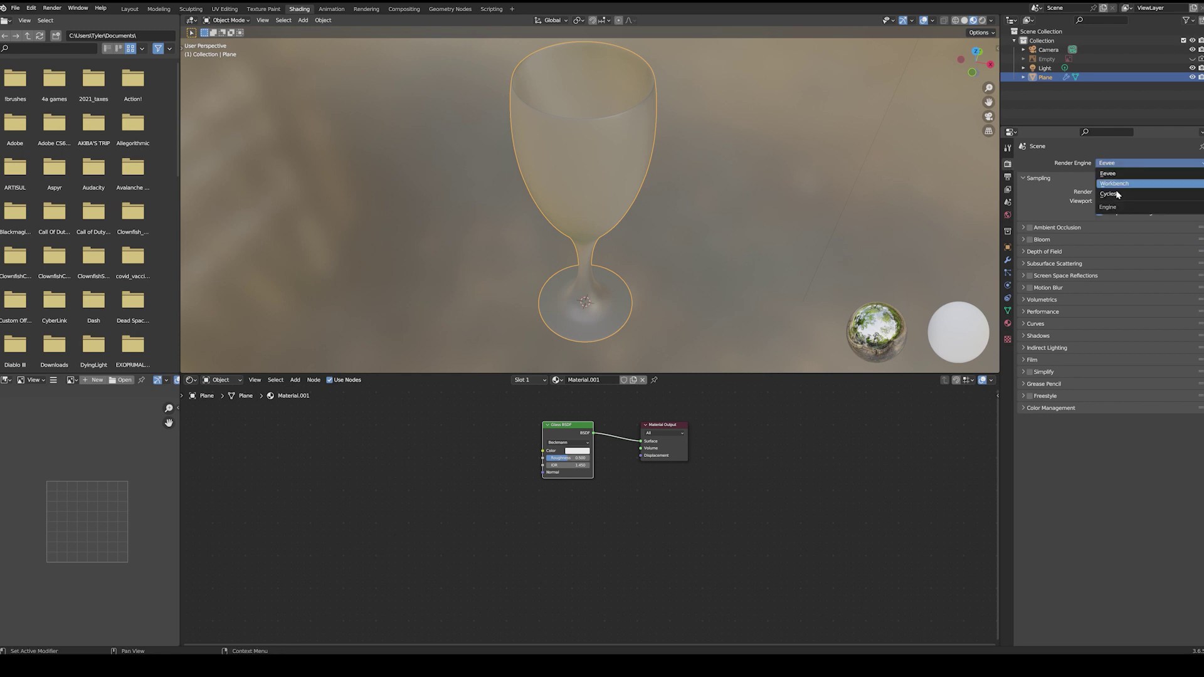
{"action": "left_click", "coordinate": [1109, 194]}
{"action": "left_click", "coordinate": [1118, 187]}
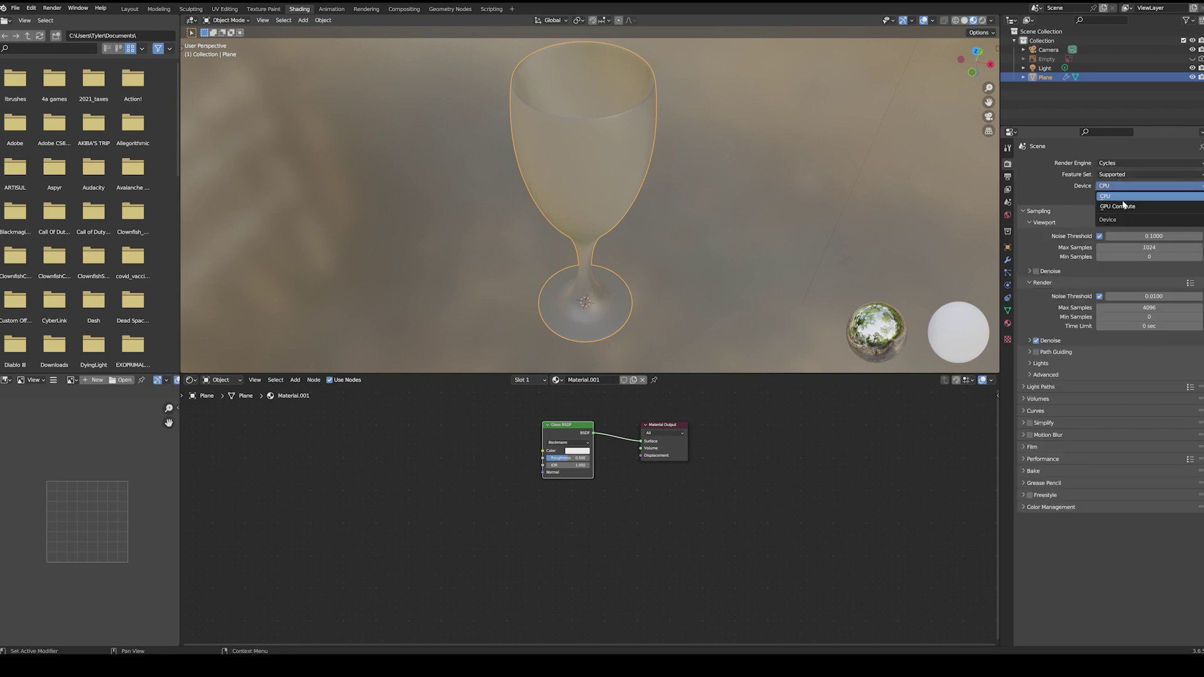
{"action": "left_click", "coordinate": [1126, 209]}
{"action": "scroll", "coordinate": [605, 218], "scroll_direction": "down", "scroll_amount": 4}
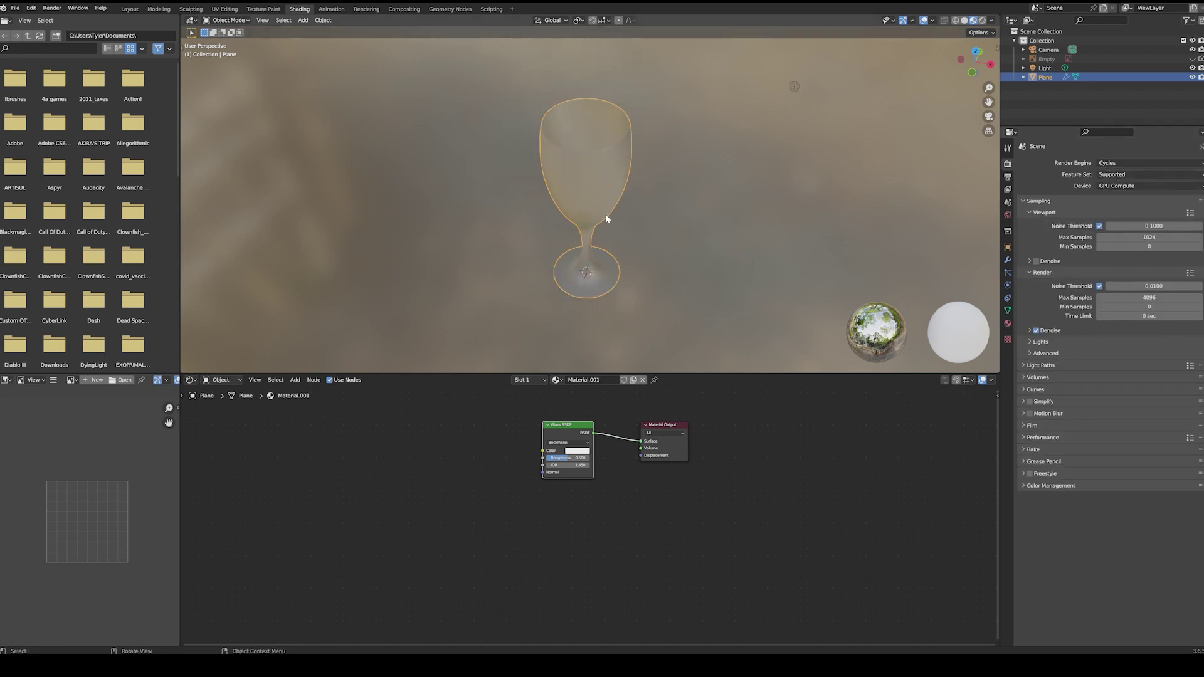
{"action": "left_click", "coordinate": [983, 21]}
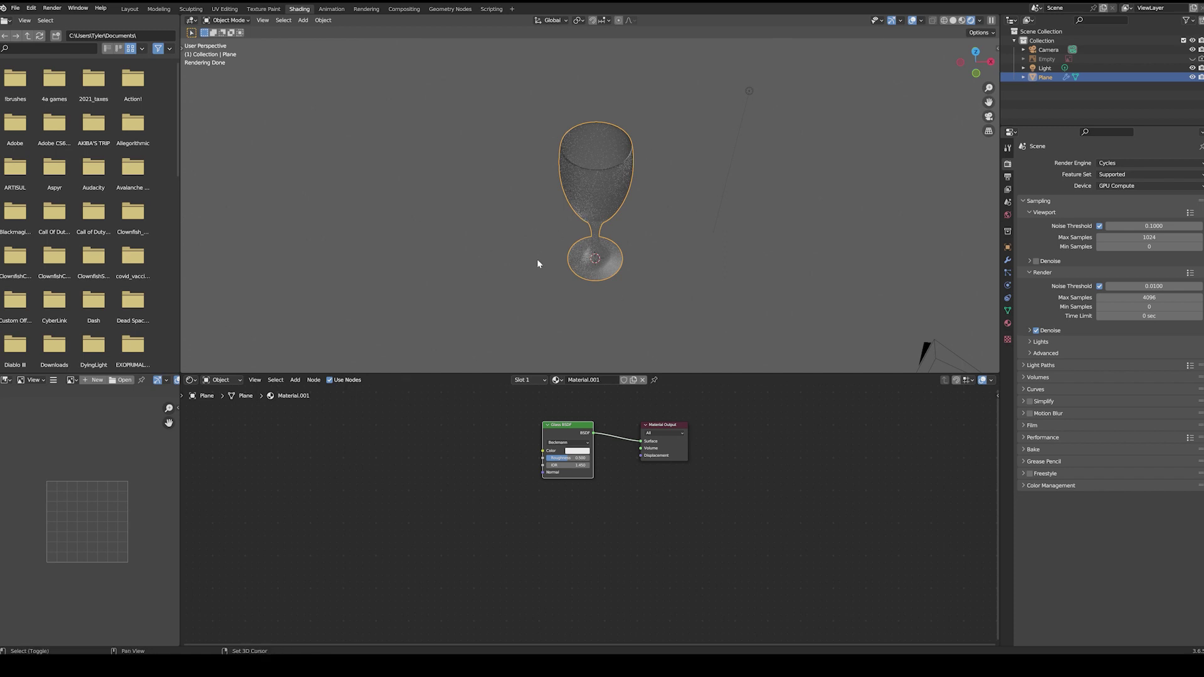
{"action": "key", "text": "shift+a"}
- Add a plane beneath the wine glass and scale it up
{"action": "mouse_move", "coordinate": [537, 260]}
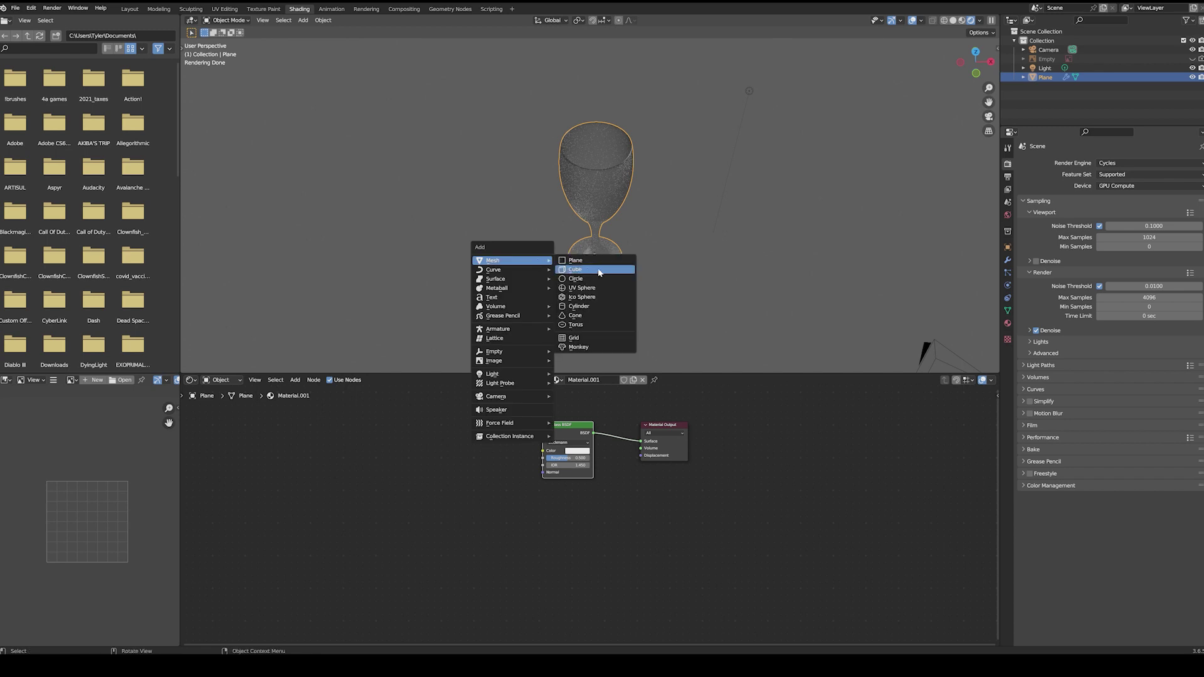
{"action": "left_click", "coordinate": [591, 266]}
{"action": "scroll", "coordinate": [539, 273], "scroll_direction": "down", "scroll_amount": 4}
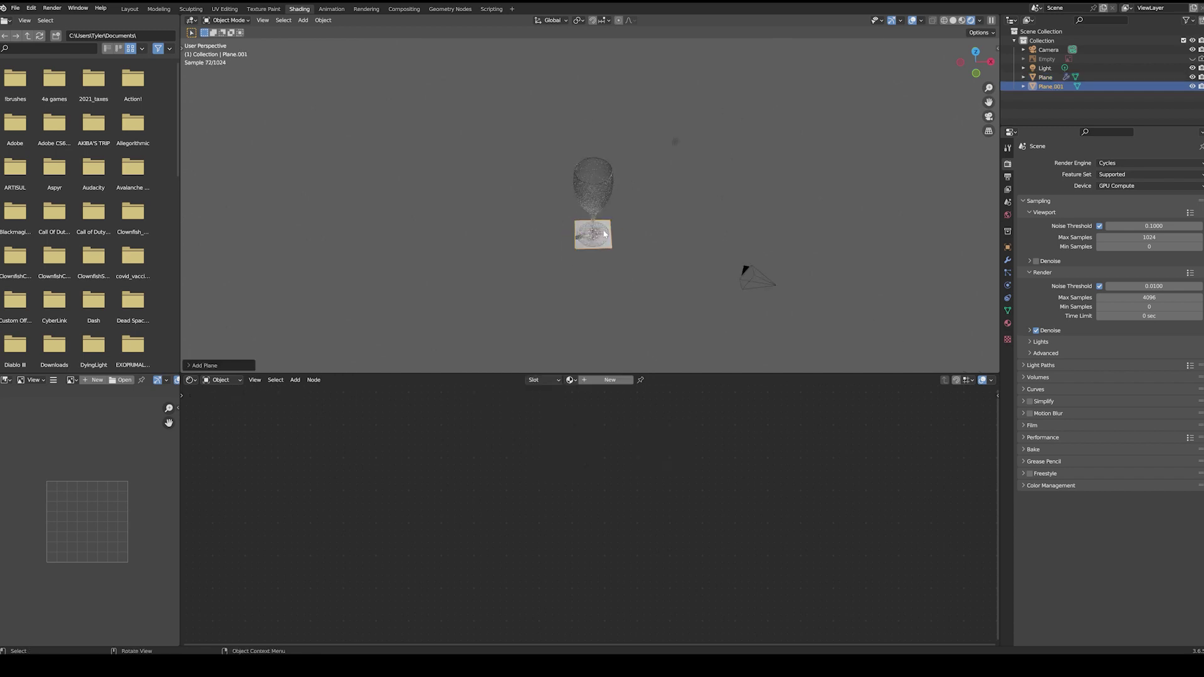
{"action": "key", "text": "s"}
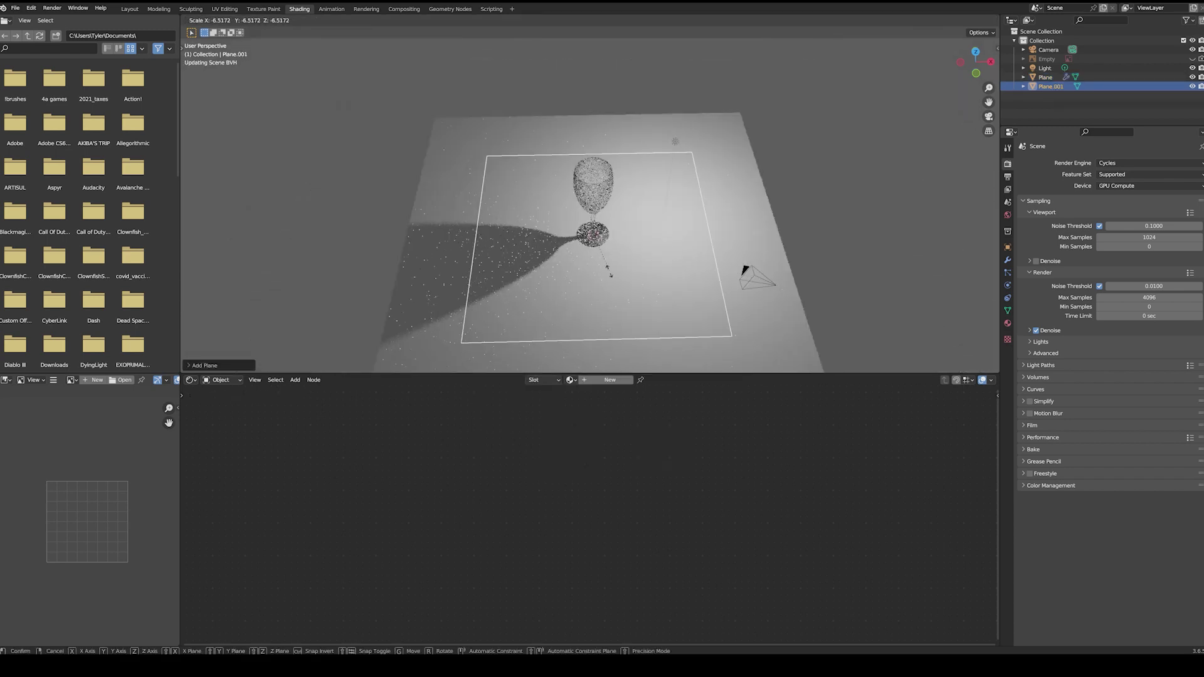
{"action": "left_click", "coordinate": [627, 275]}
- In edit mode, extrude the plane's back edge straight up along Z into a wall
{"action": "mouse_move", "coordinate": [627, 274]}
{"action": "middle_mouse_down"}
{"action": "mouse_move", "coordinate": [587, 250]}
{"action": "mouse_move", "coordinate": [605, 276]}
{"action": "middle_mouse_up"}
{"action": "key", "text": "KP_1"}
{"action": "key", "text": "Tab"}
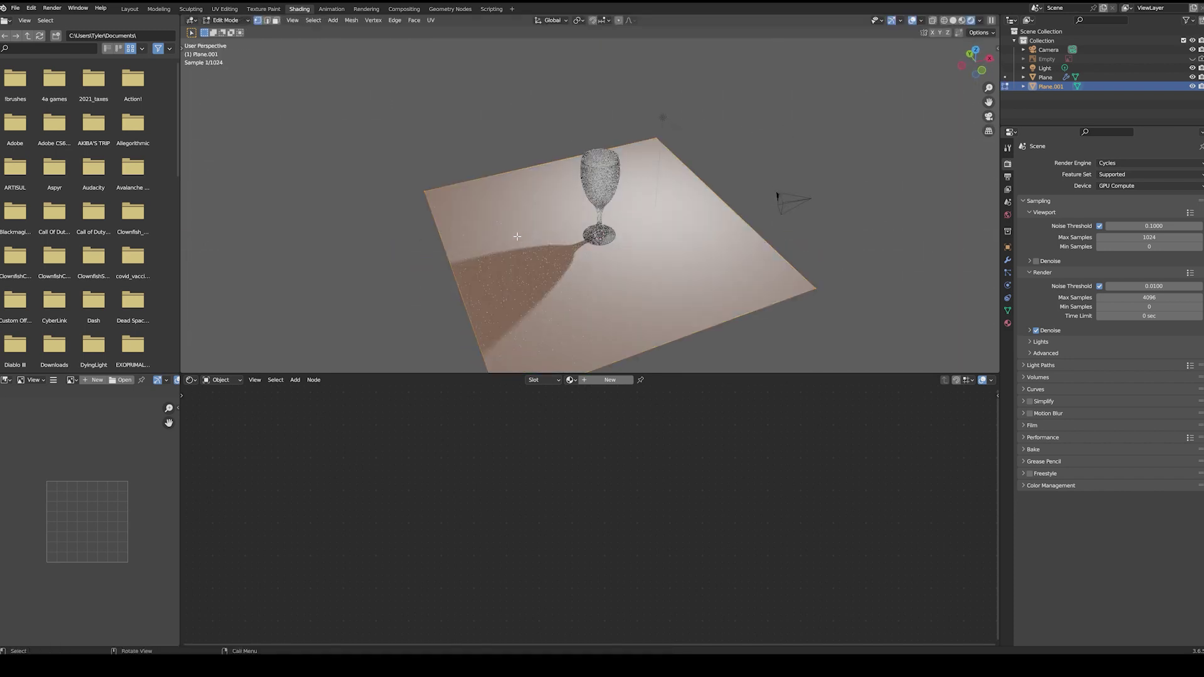
{"action": "key", "text": "alt+a"}
{"action": "key", "text": "2"}
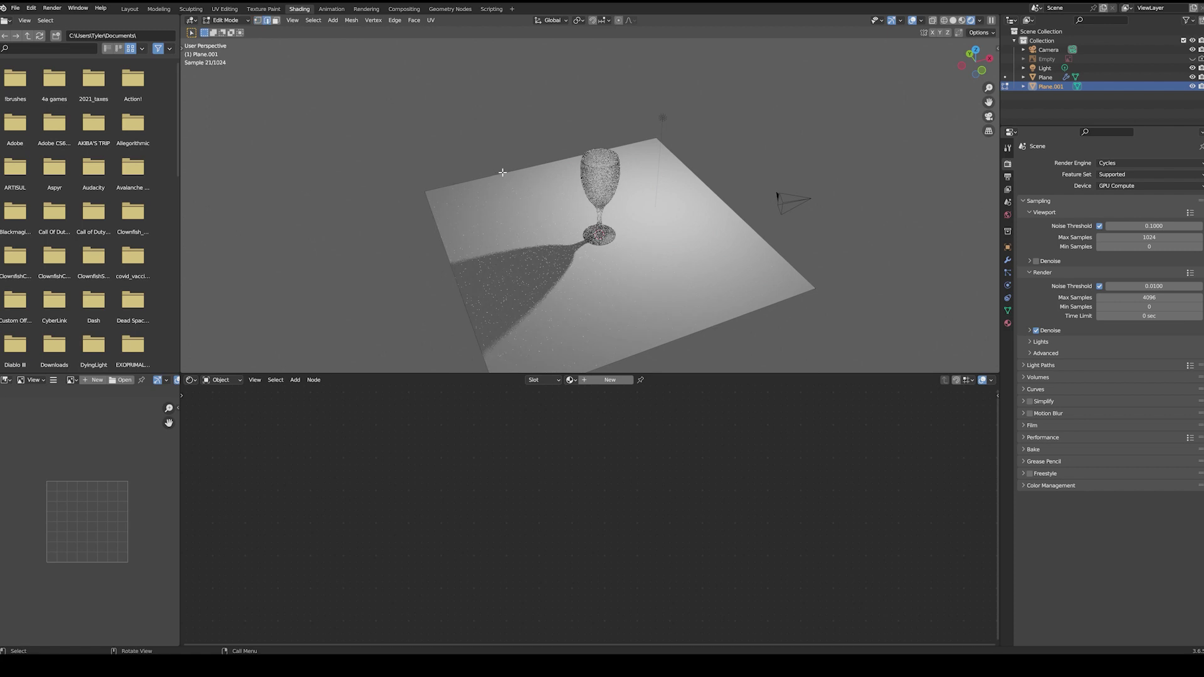
{"action": "left_click", "coordinate": [501, 172]}
{"action": "middle_click_drag", "start_coordinate": [500, 172], "coordinate": [574, 269]}
{"action": "key", "text": "e"}
{"action": "key", "text": "z"}
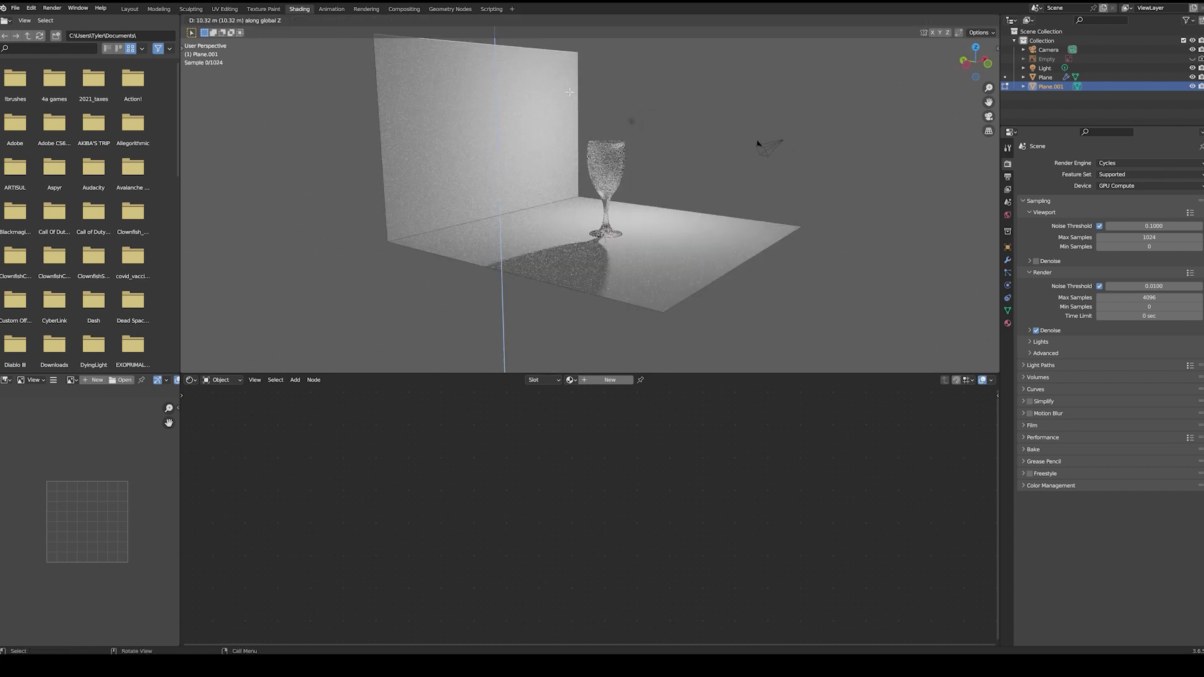
{"action": "left_click", "coordinate": [520, 210]}
- Bevel the wall–floor corner into a curve and return to object mode
{"action": "key", "text": "ctrl+b"}
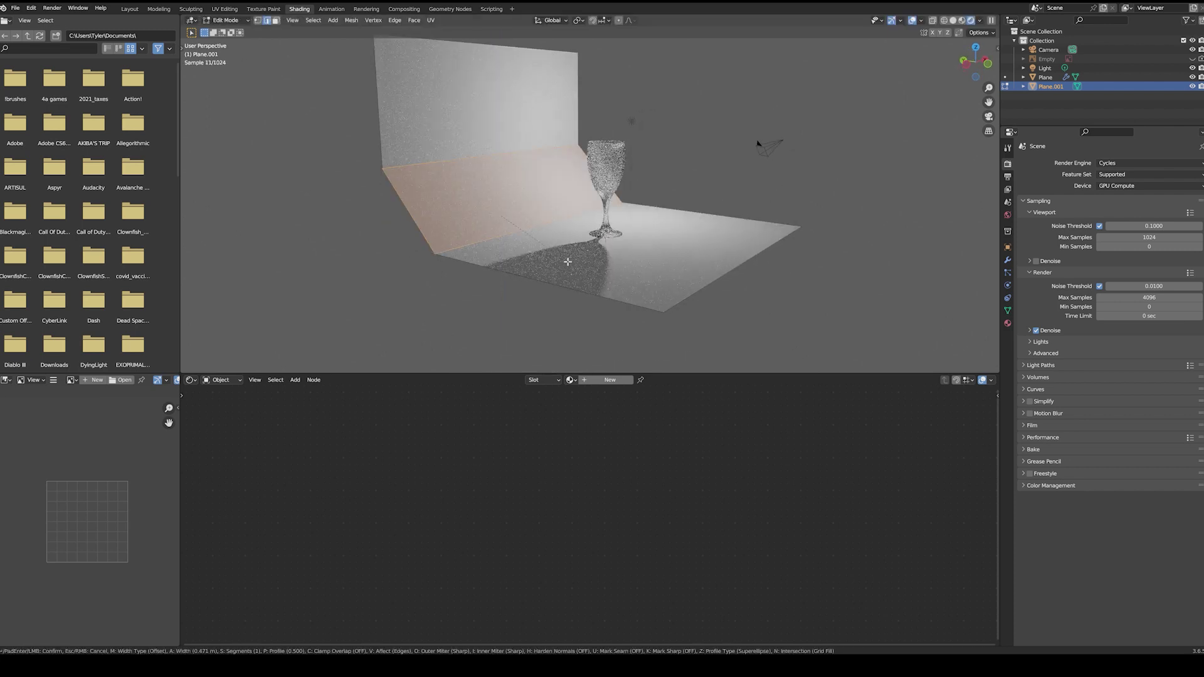
{"action": "left_click", "coordinate": [563, 259]}
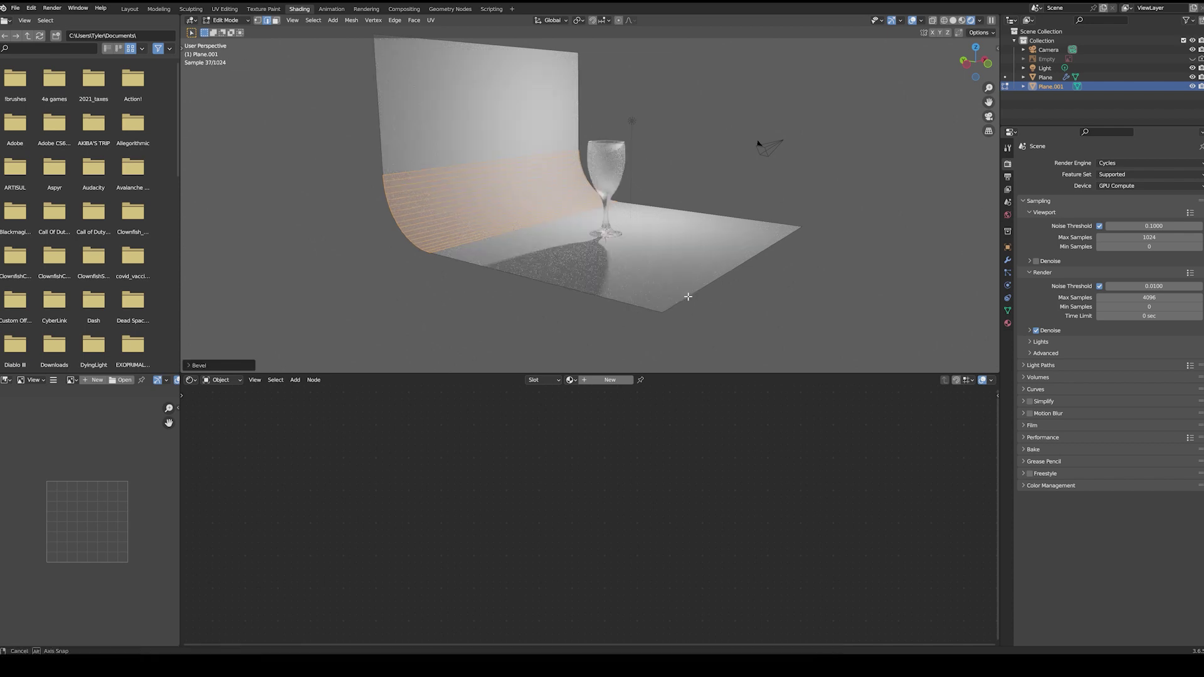
{"action": "key", "text": "Tab"}
{"action": "middle_click_drag", "start_coordinate": [685, 296], "coordinate": [665, 310]}
{"action": "scroll", "coordinate": [595, 304], "scroll_direction": "down", "scroll_amount": 3}
- Scale up the curved backdrop and apply Shade Smooth
{"action": "key", "text": "s"}
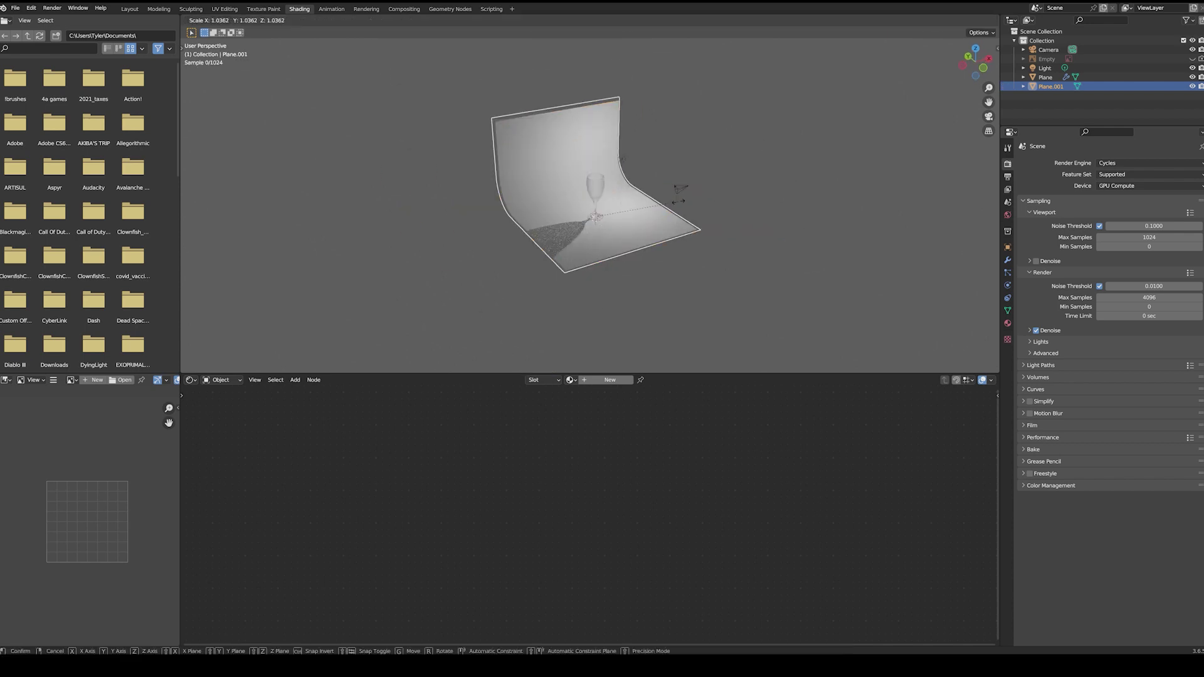
{"action": "left_click", "coordinate": [471, 229]}
{"action": "right_click", "coordinate": [473, 230]}
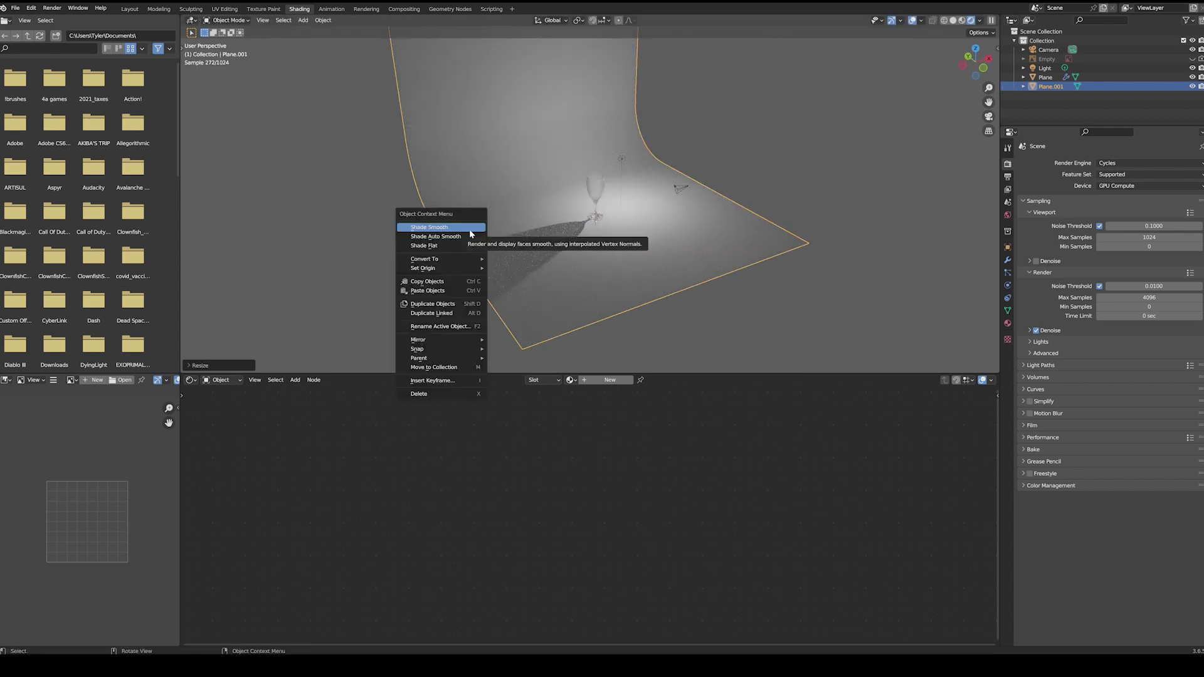
{"action": "left_click", "coordinate": [470, 228]}
- Orbit in around the wine glass and select it
{"action": "scroll", "coordinate": [626, 250], "scroll_direction": "up", "scroll_amount": 3}
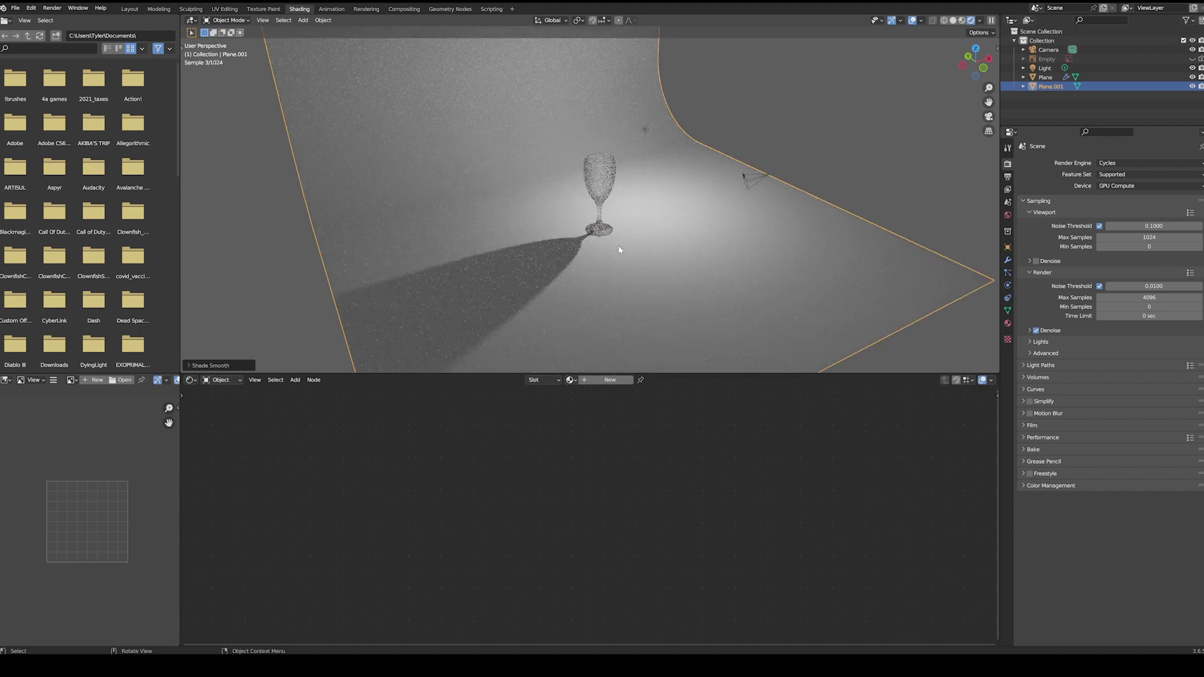
{"action": "middle_click_drag", "start_coordinate": [430, 193], "coordinate": [564, 207]}
{"action": "left_click", "coordinate": [603, 188]}
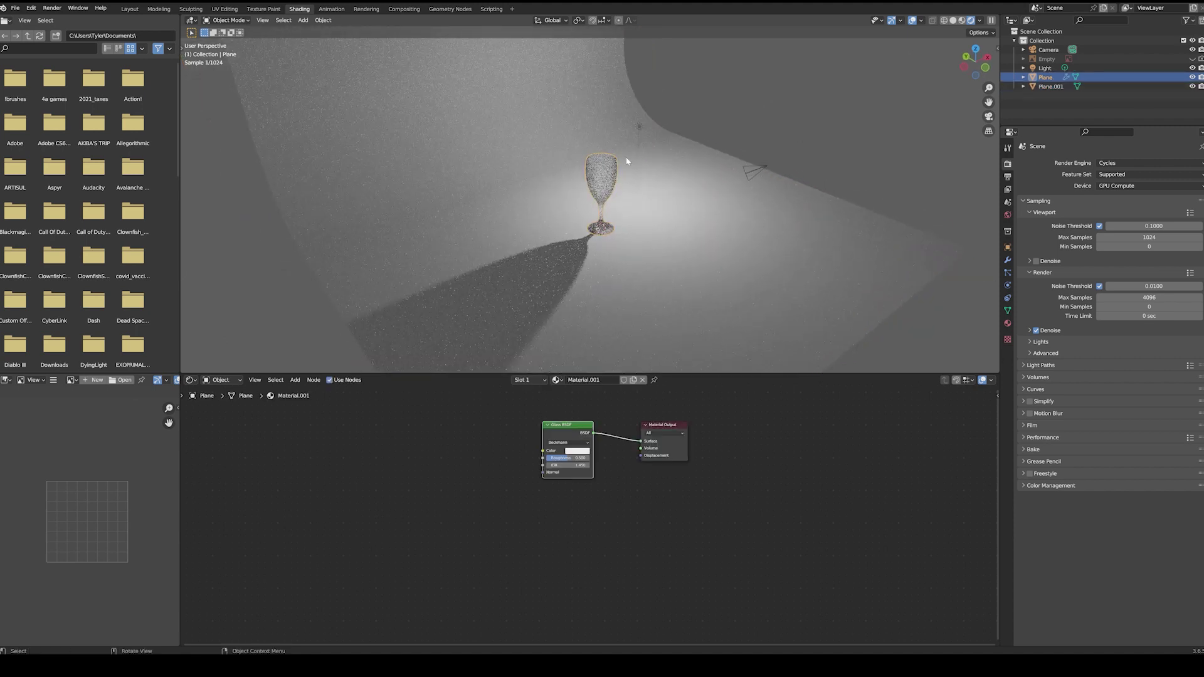
- Lower the Glass BSDF roughness from 0.500 to 0.148
{"action": "scroll", "coordinate": [612, 204], "scroll_direction": "up", "scroll_amount": 3}
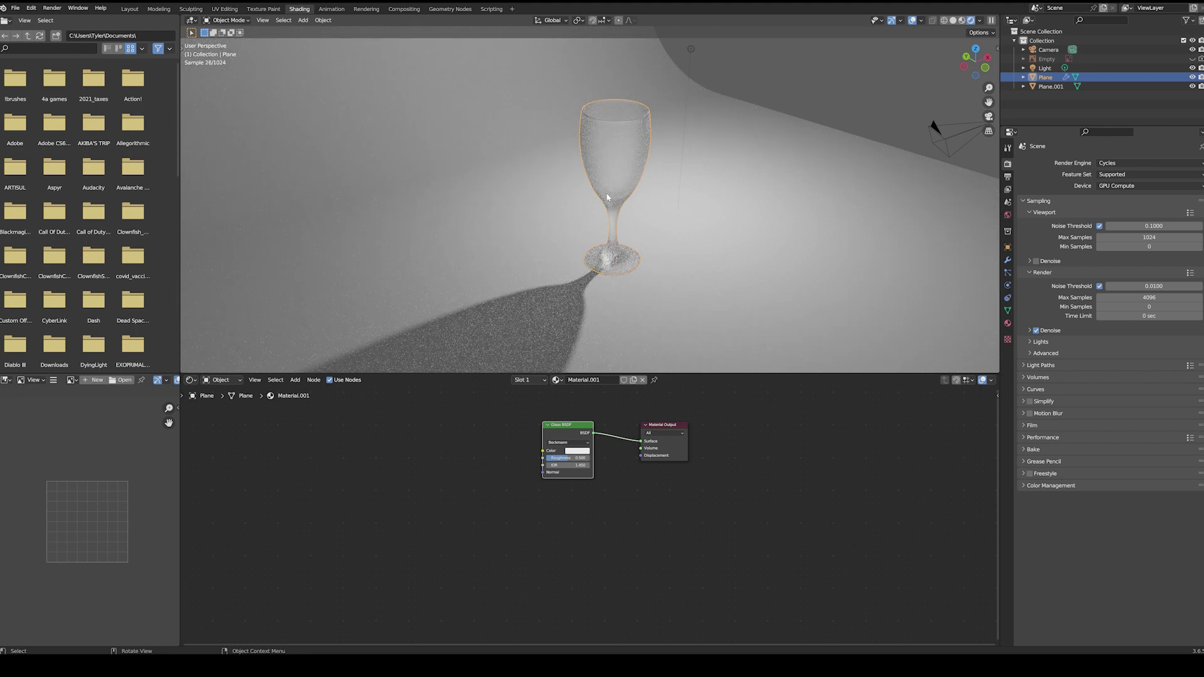
{"action": "scroll", "coordinate": [592, 181], "scroll_direction": "up", "scroll_amount": 1}
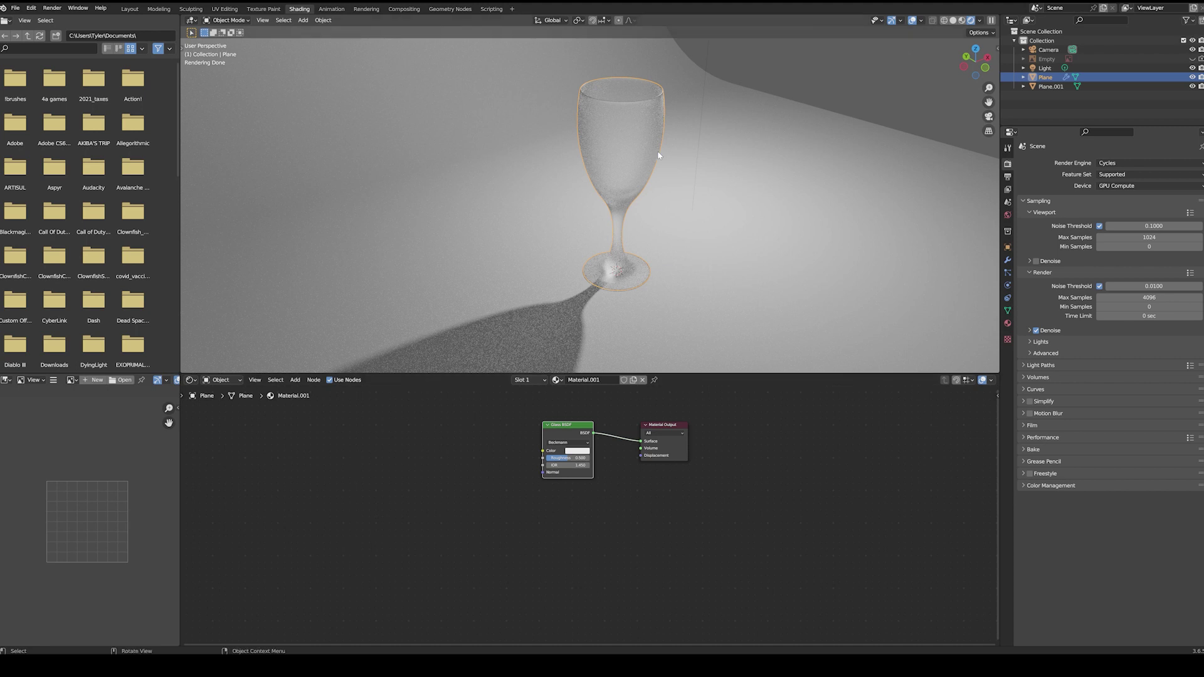
{"action": "scroll", "coordinate": [659, 155], "scroll_direction": "up", "scroll_amount": 1}
{"action": "scroll", "coordinate": [646, 146], "scroll_direction": "up", "scroll_amount": 1}
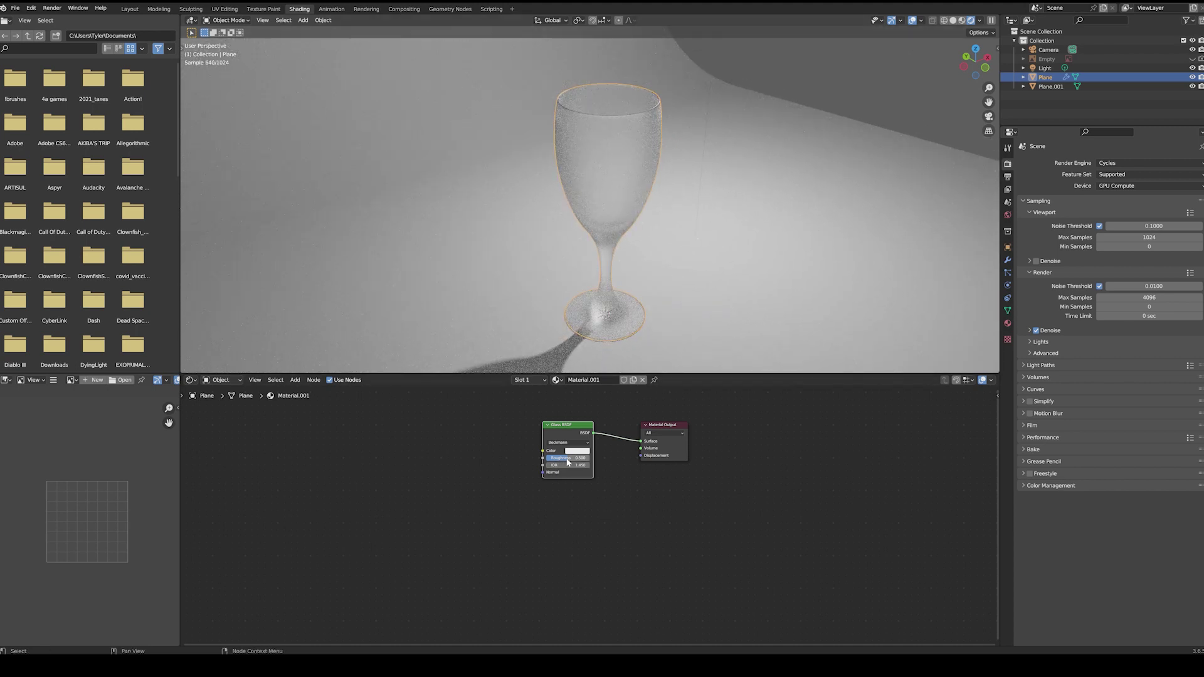
{"action": "left_click_drag", "start_coordinate": [568, 462], "coordinate": [547, 462]}
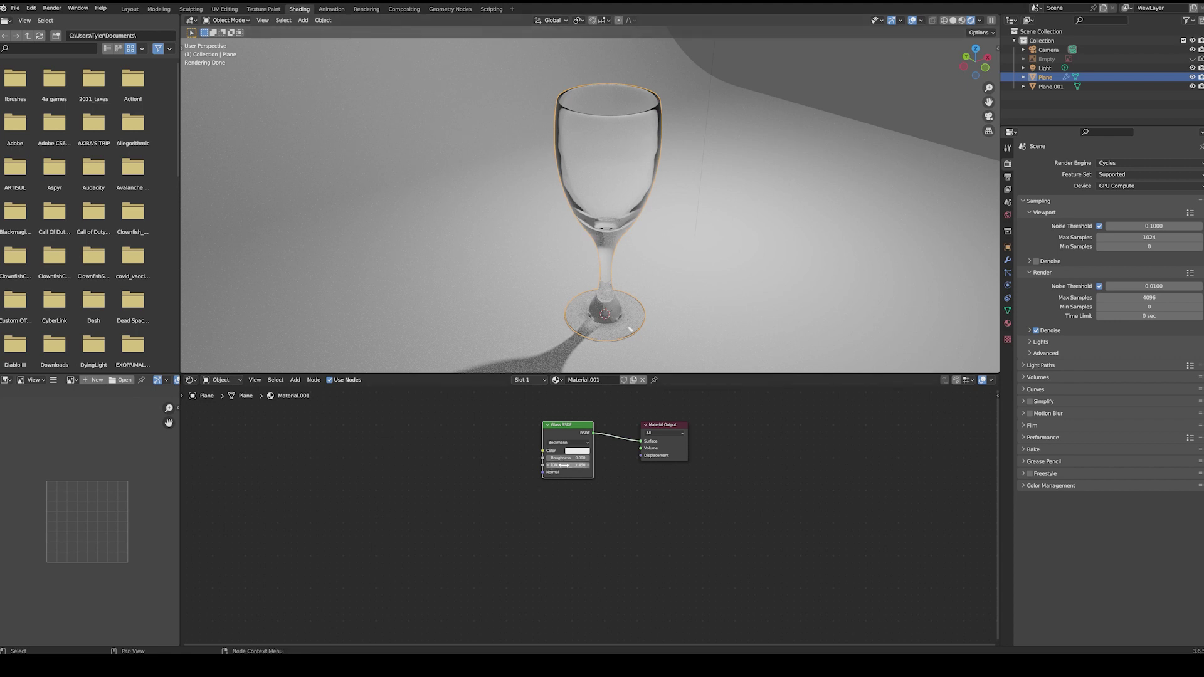
- Test a higher IOR, then set the glass IOR to 1.45
{"action": "left_click_drag", "start_coordinate": [563, 465], "coordinate": [652, 465]}
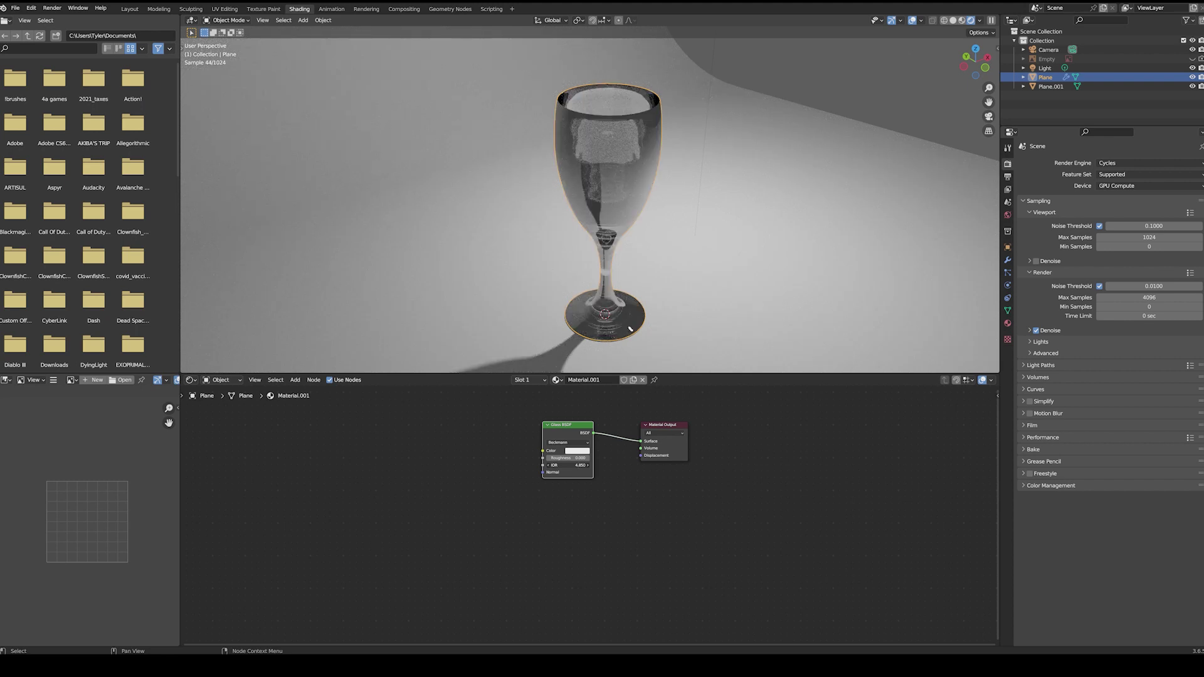
{"action": "left_click", "coordinate": [564, 464]}
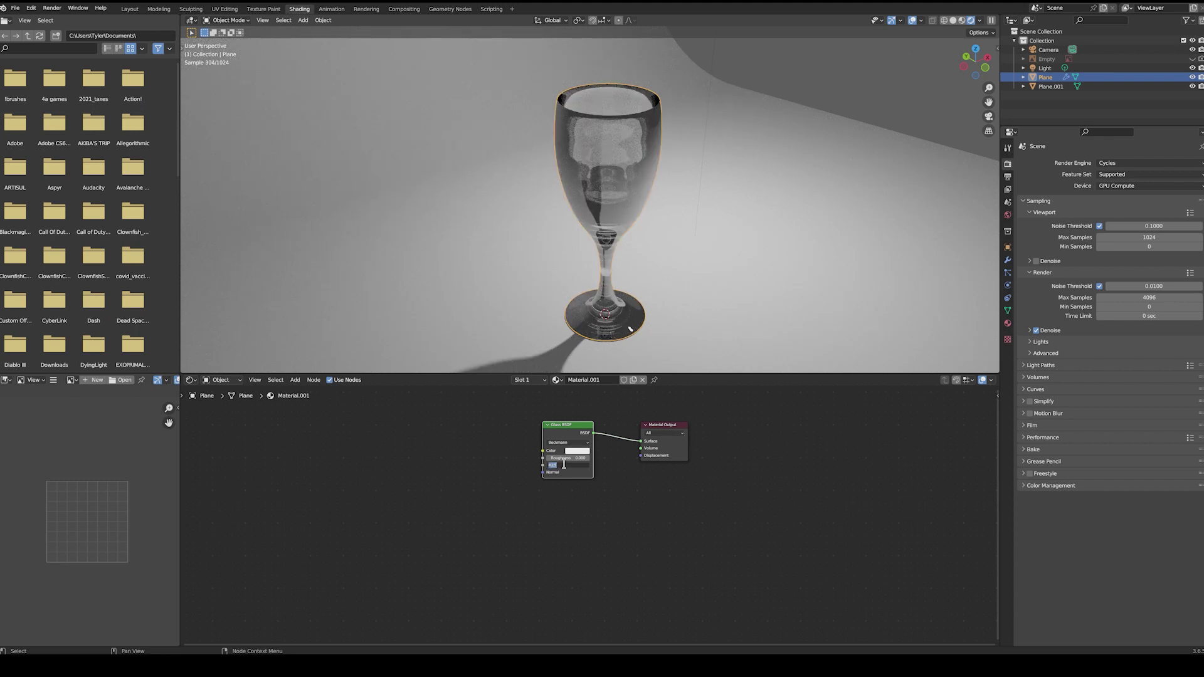
{"action": "type", "text": "1.45"}
{"action": "key", "text": "Return"}
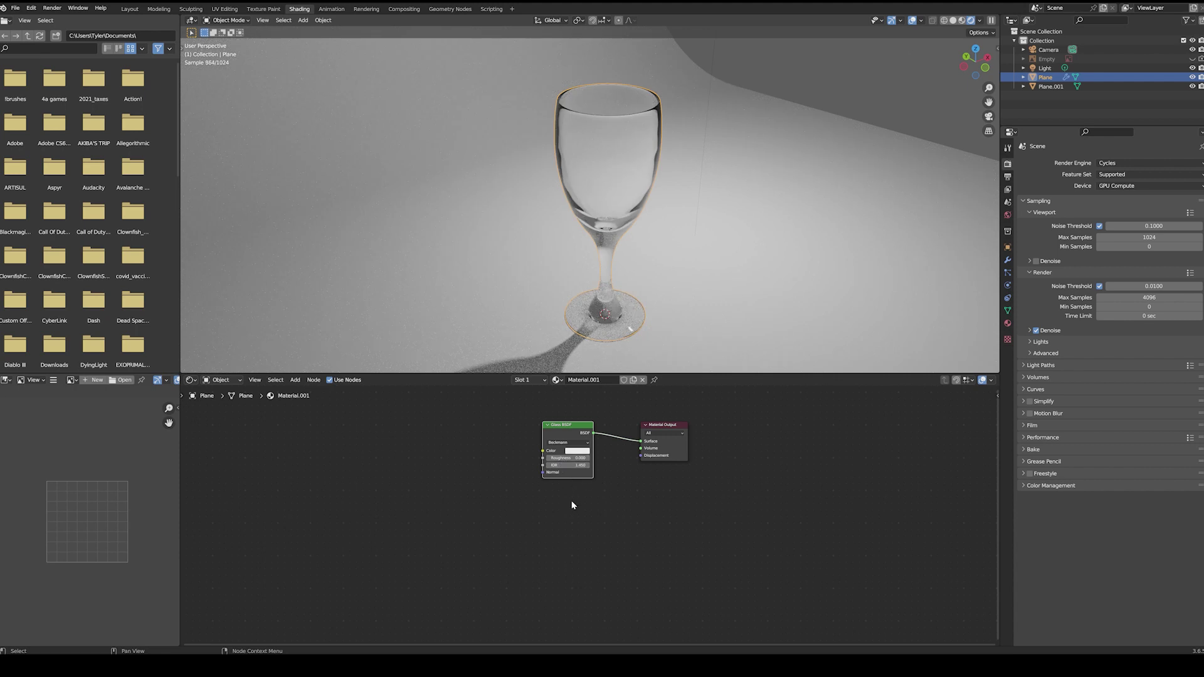
- Try red and light blue glass tints, then return the colour to white
{"action": "left_click", "coordinate": [577, 451]}
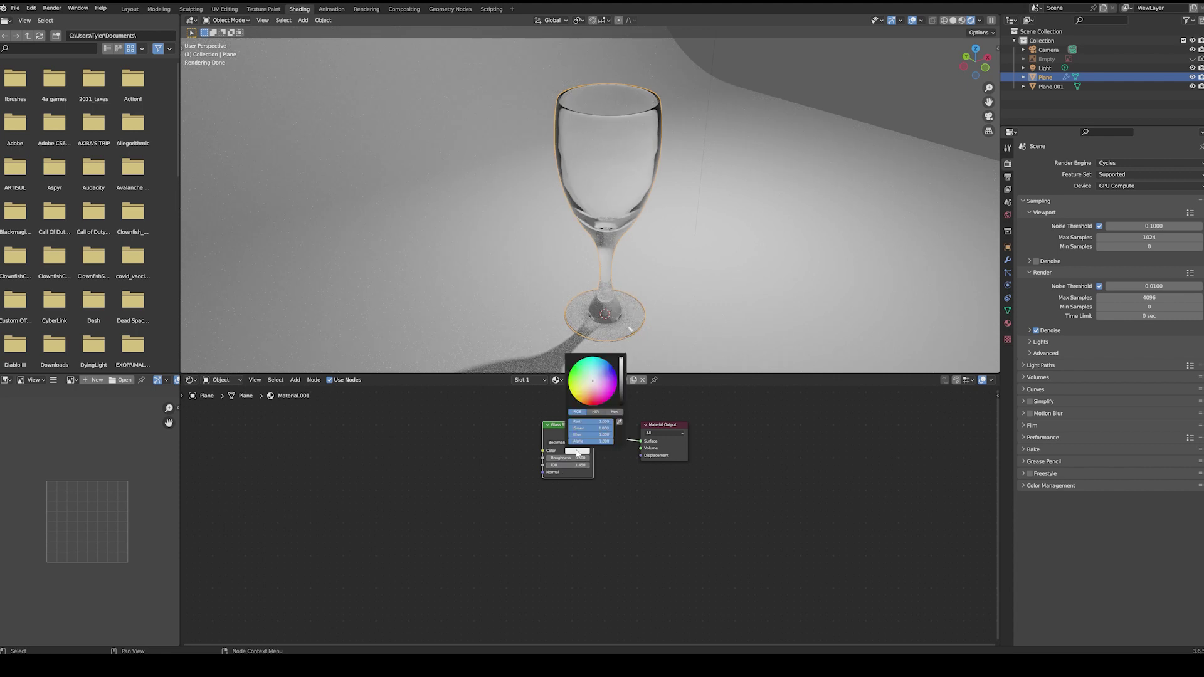
{"action": "left_click", "coordinate": [594, 397]}
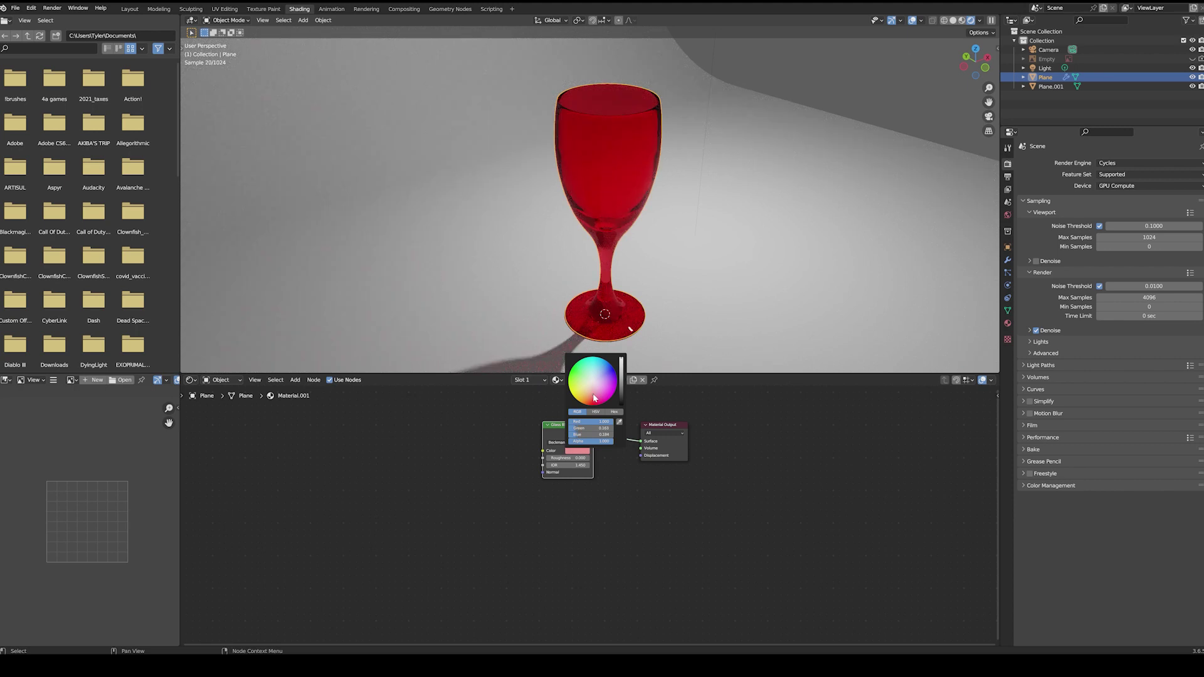
{"action": "mouse_move", "coordinate": [594, 397]}
{"action": "left_mouse_down"}
{"action": "mouse_move", "coordinate": [578, 371]}
{"action": "mouse_move", "coordinate": [596, 364]}
{"action": "mouse_move", "coordinate": [593, 381]}
{"action": "left_mouse_up"}
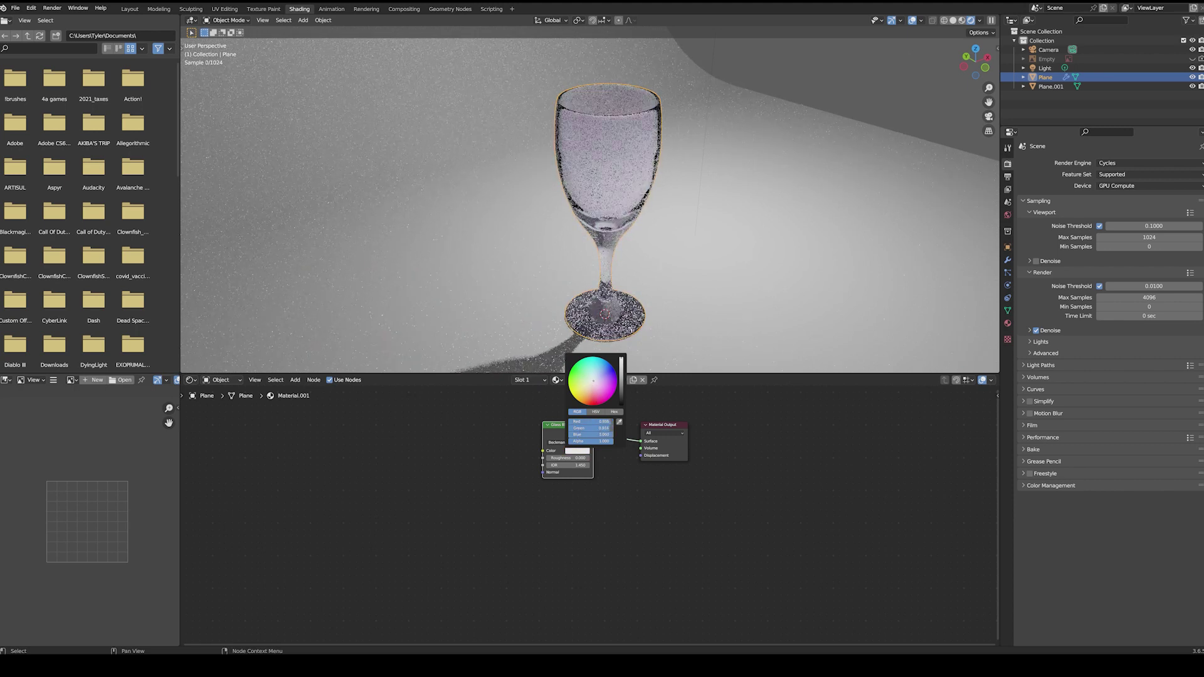
{"action": "left_click_drag", "start_coordinate": [583, 421], "coordinate": [605, 427]}
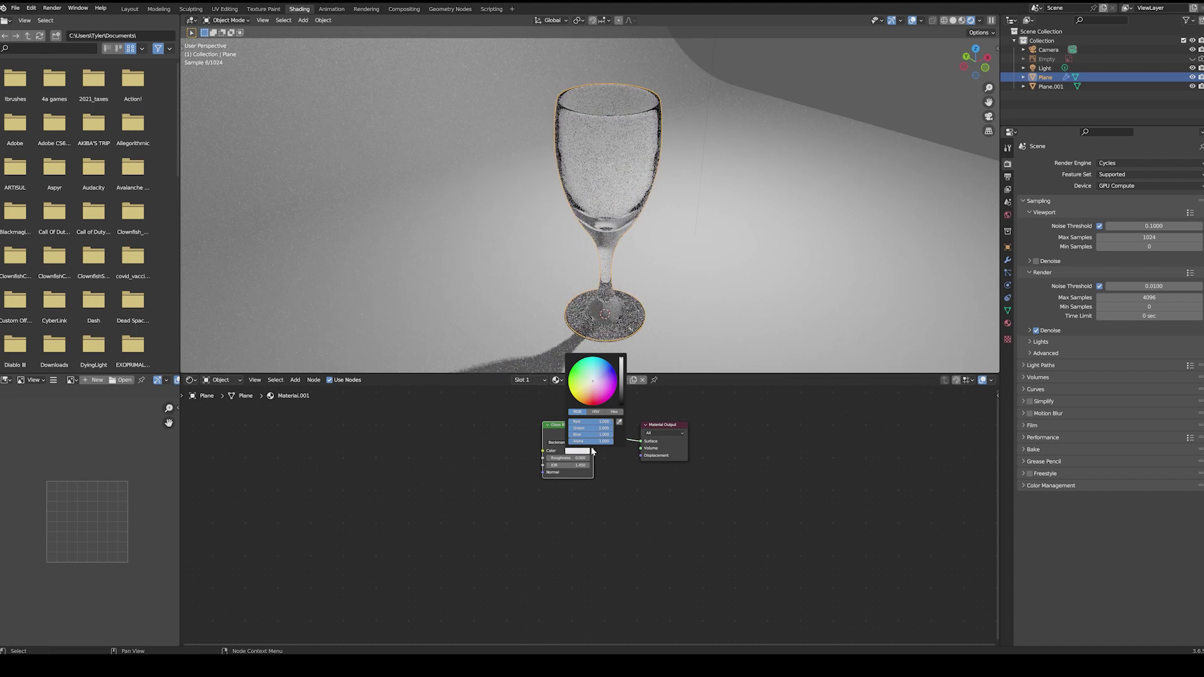
{"action": "scroll", "coordinate": [498, 263], "scroll_direction": "down", "scroll_amount": 3}
{"action": "left_click", "coordinate": [494, 252]}
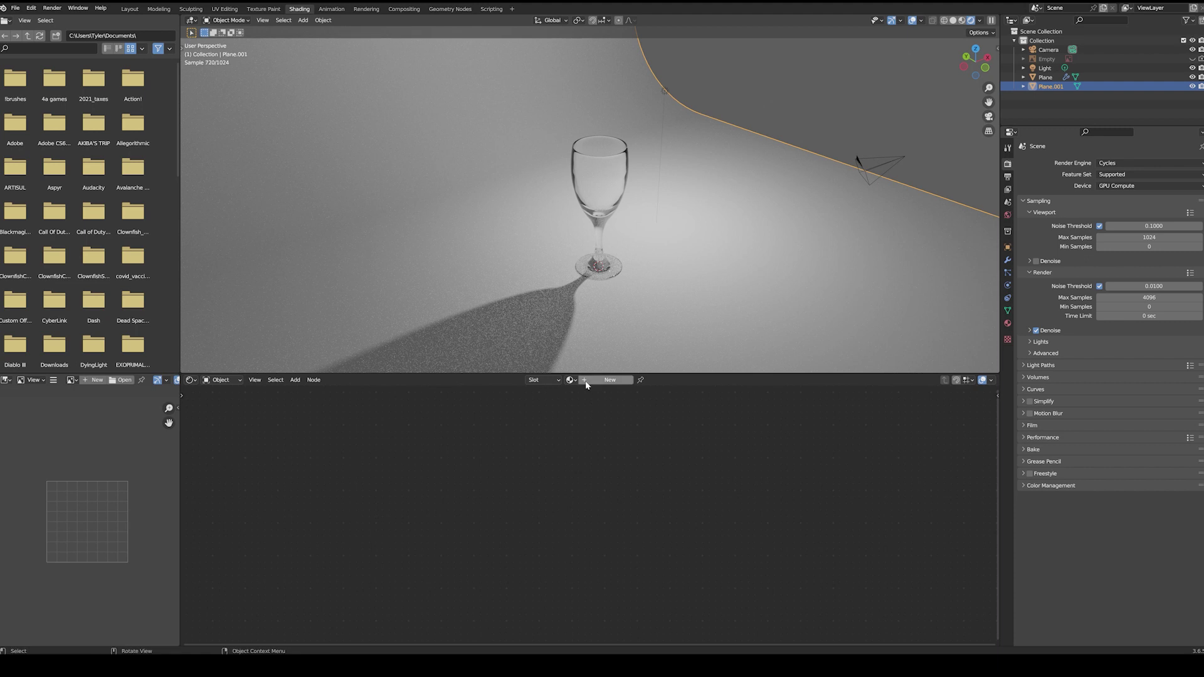
- Create a new backdrop material and set its Base Color to teal blue
{"action": "left_click", "coordinate": [583, 379]}
{"action": "left_click", "coordinate": [593, 461]}
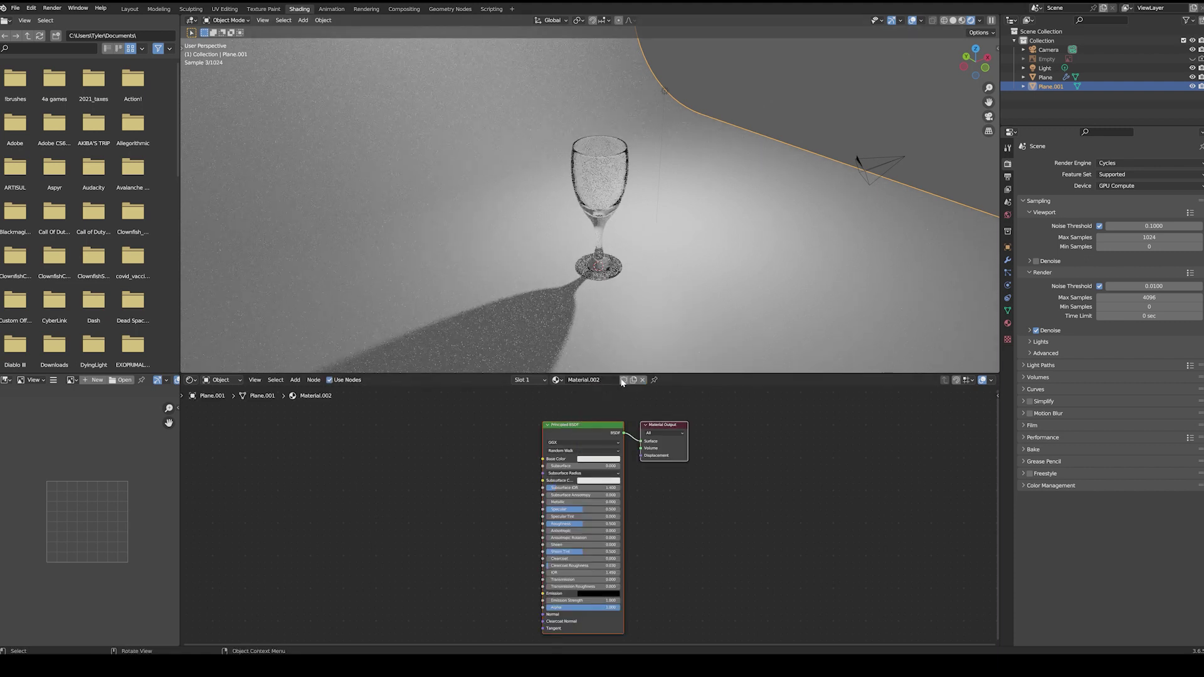
{"action": "left_click", "coordinate": [599, 459]}
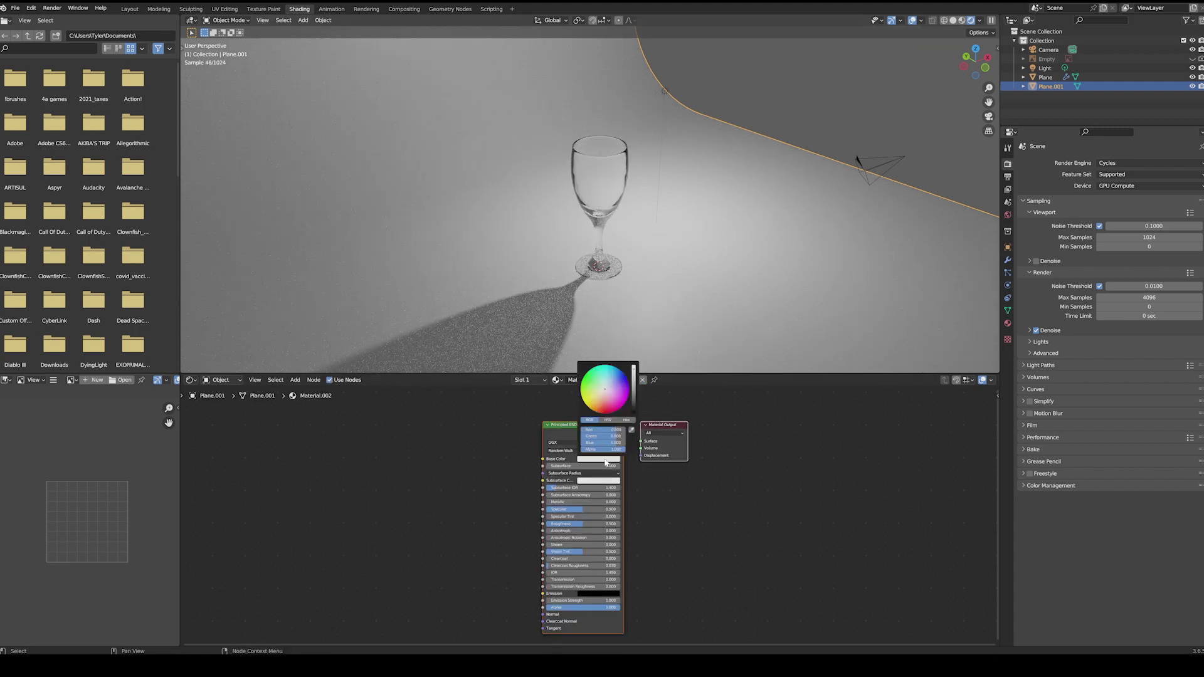
{"action": "left_click", "coordinate": [612, 369]}
{"action": "left_click_drag", "start_coordinate": [613, 369], "coordinate": [611, 375]}
- Orbit to reframe the glass and align the camera to this view
{"action": "mouse_move", "coordinate": [644, 244]}
{"action": "middle_mouse_down"}
{"action": "mouse_move", "coordinate": [604, 225]}
{"action": "mouse_move", "coordinate": [630, 241]}
{"action": "middle_mouse_up"}
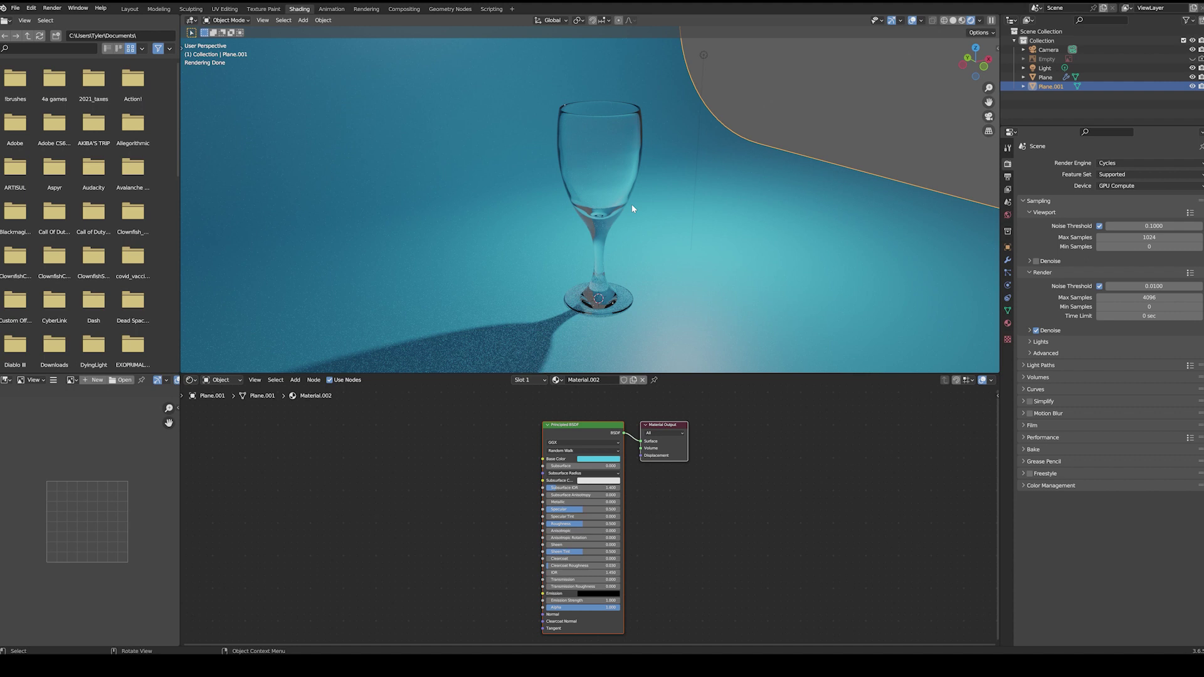
{"action": "middle_click_drag", "start_coordinate": [621, 131], "coordinate": [629, 126]}
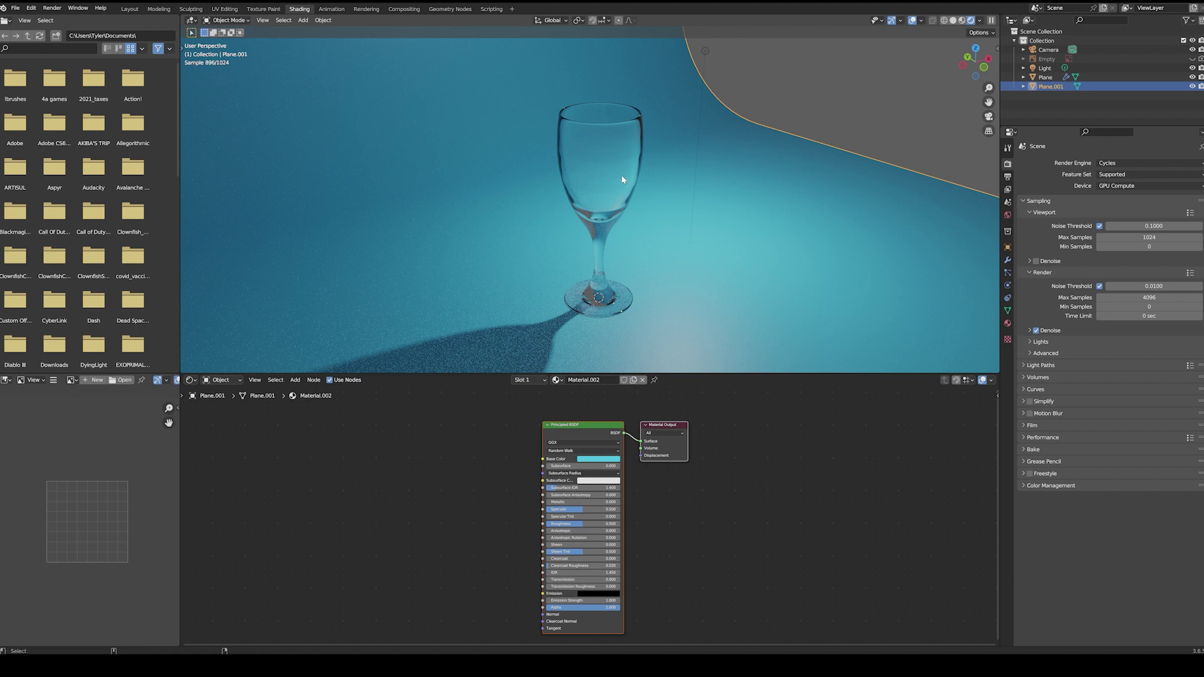
{"action": "key", "text": "ctrl+alt+KP_0"}
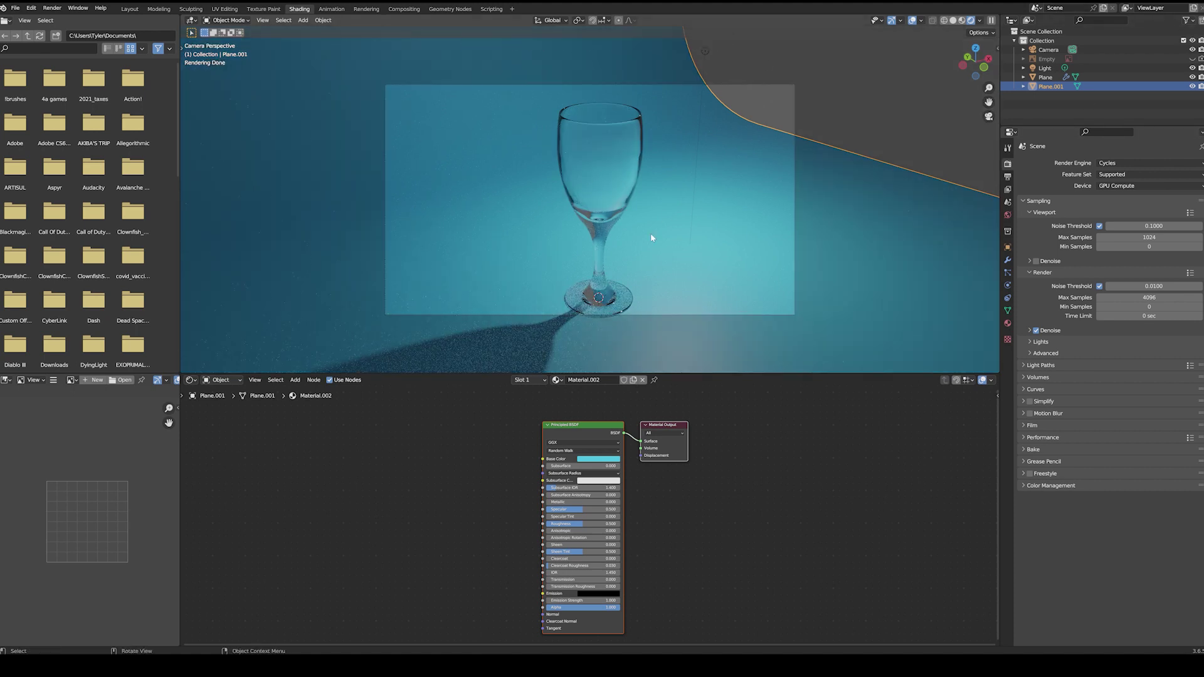
- Select the camera and shift it to a new position
{"action": "left_click", "coordinate": [1051, 50]}
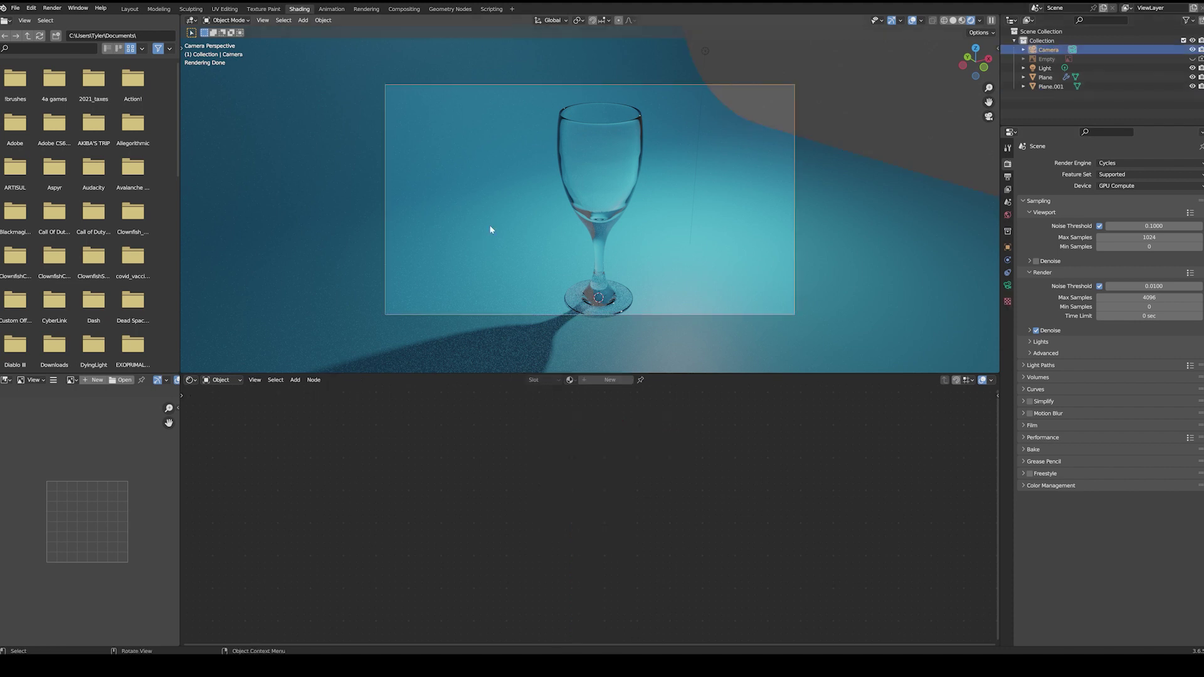
{"action": "key", "text": "g"}
{"action": "left_click", "coordinate": [652, 223]}
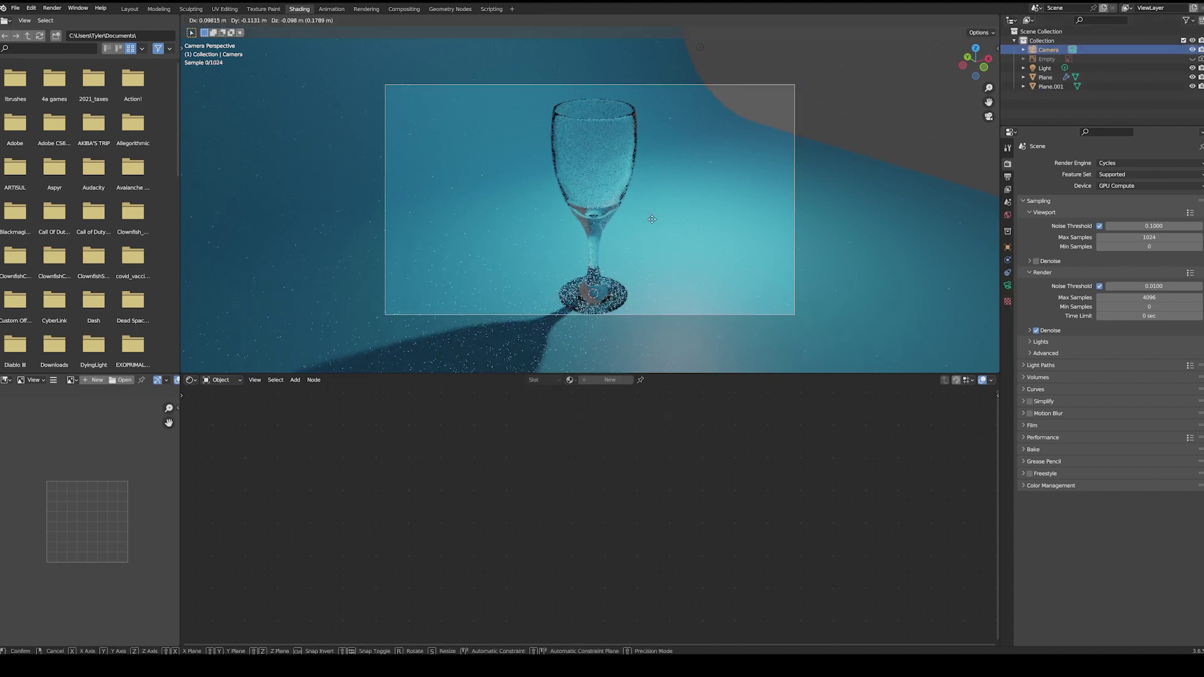
{"action": "scroll", "coordinate": [652, 224], "scroll_direction": "down", "scroll_amount": 1}
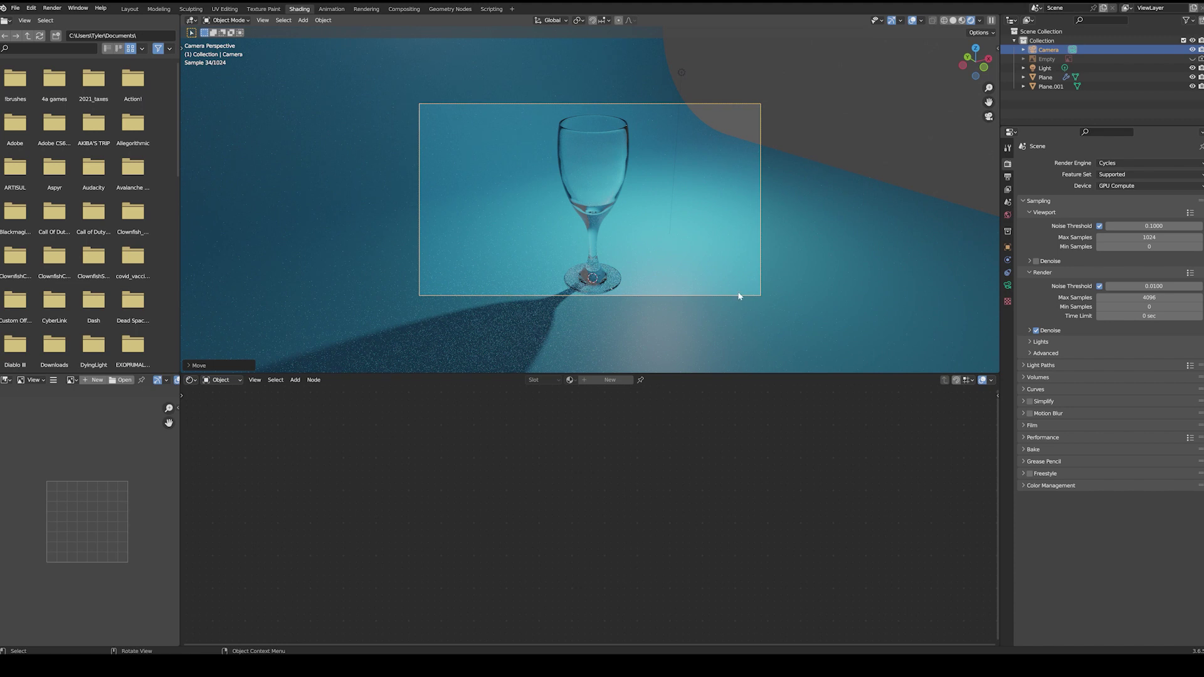
- Enlarge the teal backdrop to fill the frame and start the final F12 render
{"action": "left_click", "coordinate": [653, 209]}
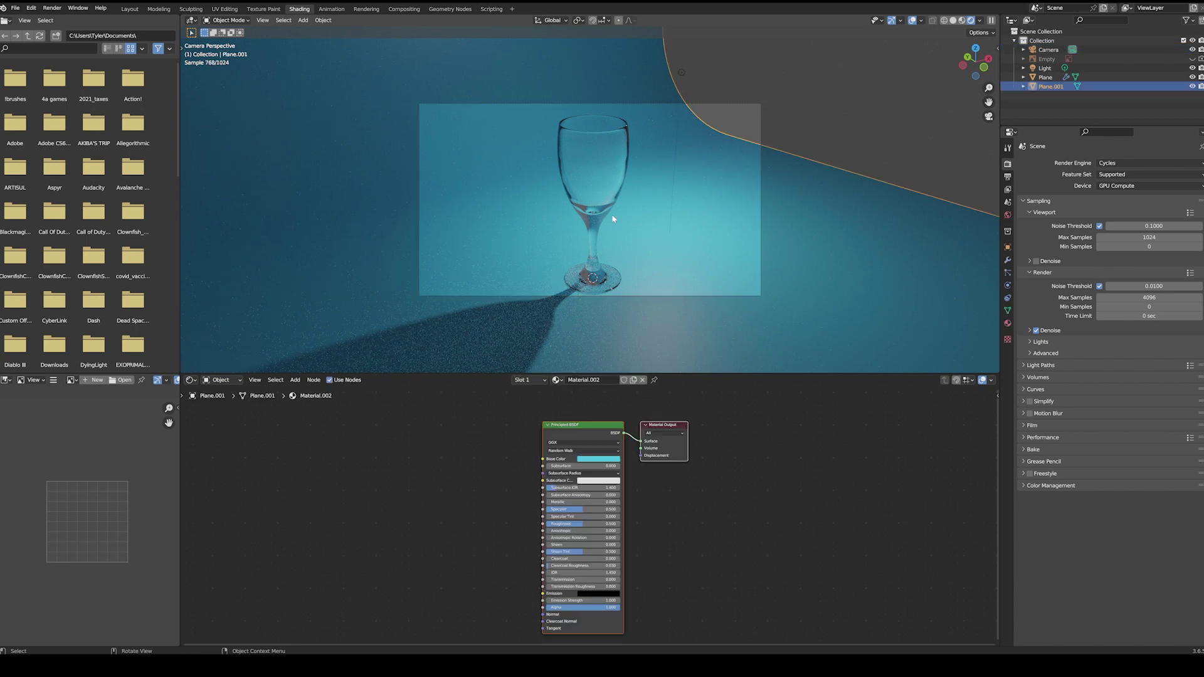
{"action": "key", "text": "s"}
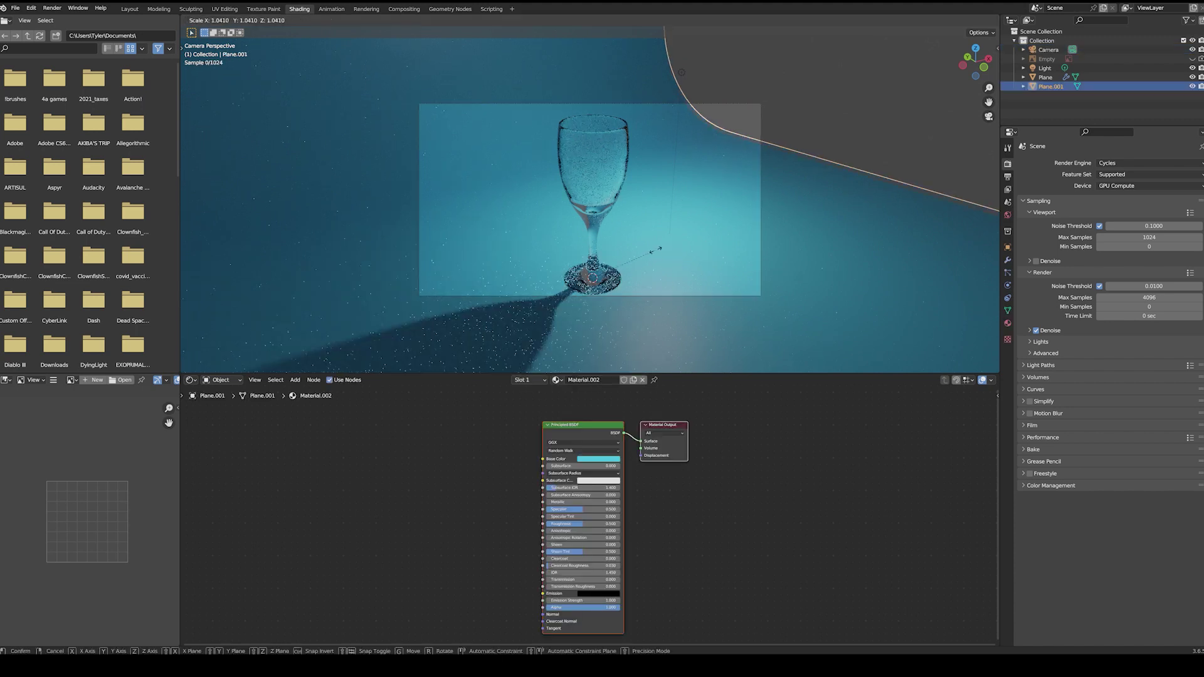
{"action": "left_click", "coordinate": [695, 250]}
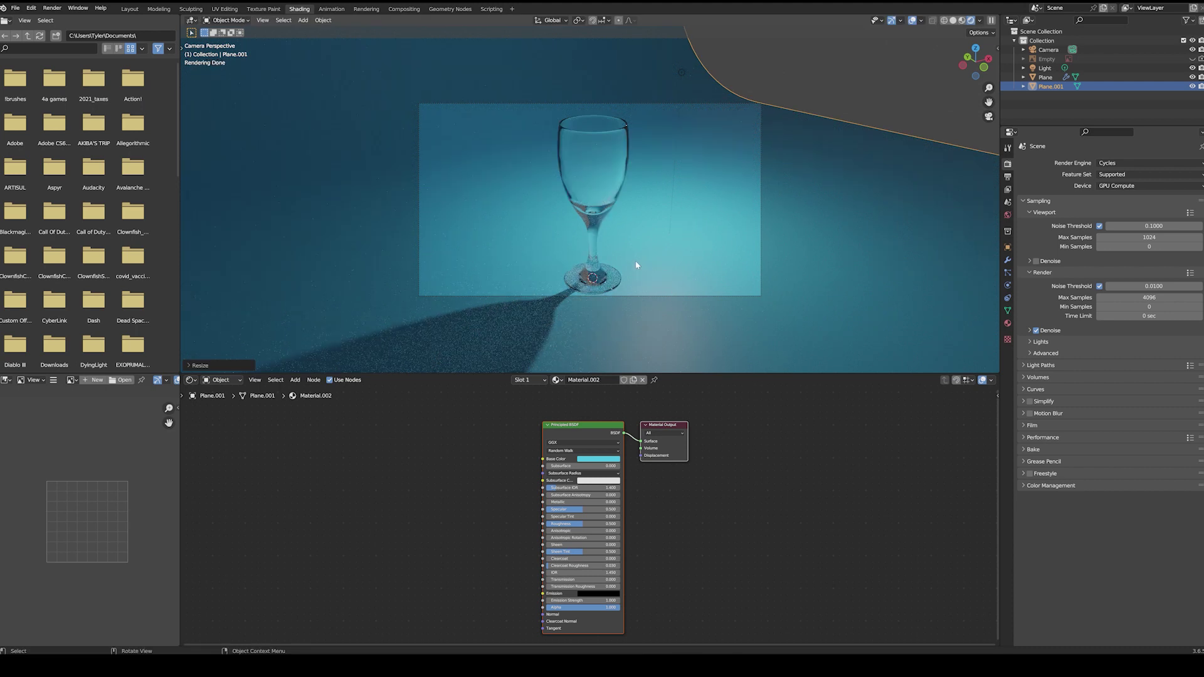
{"action": "scroll", "coordinate": [540, 217], "scroll_direction": "up", "scroll_amount": 1}
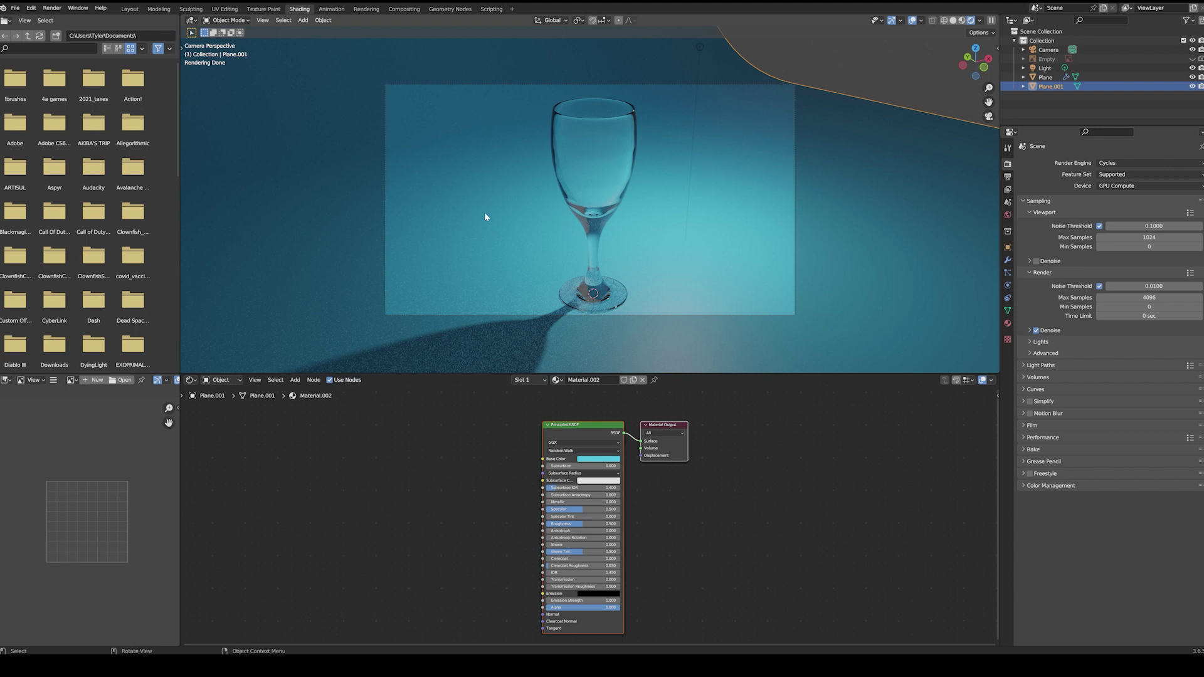
{"action": "key", "text": "F12"}
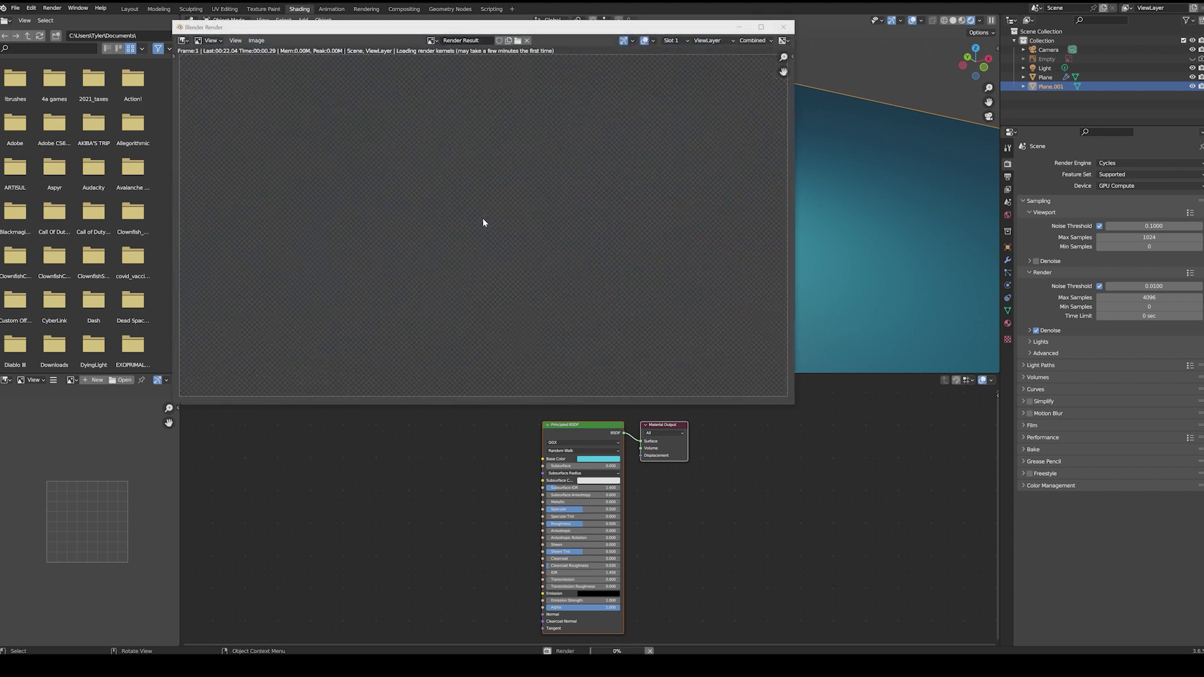